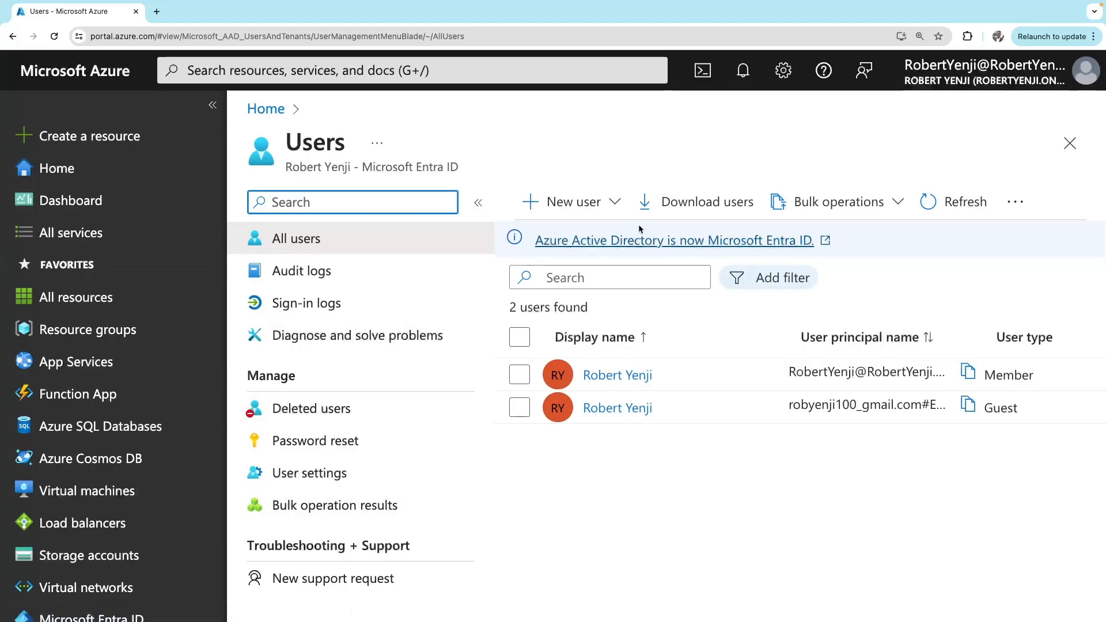
Start a new internal user and check the domains available for the user principal name
click(591, 213)
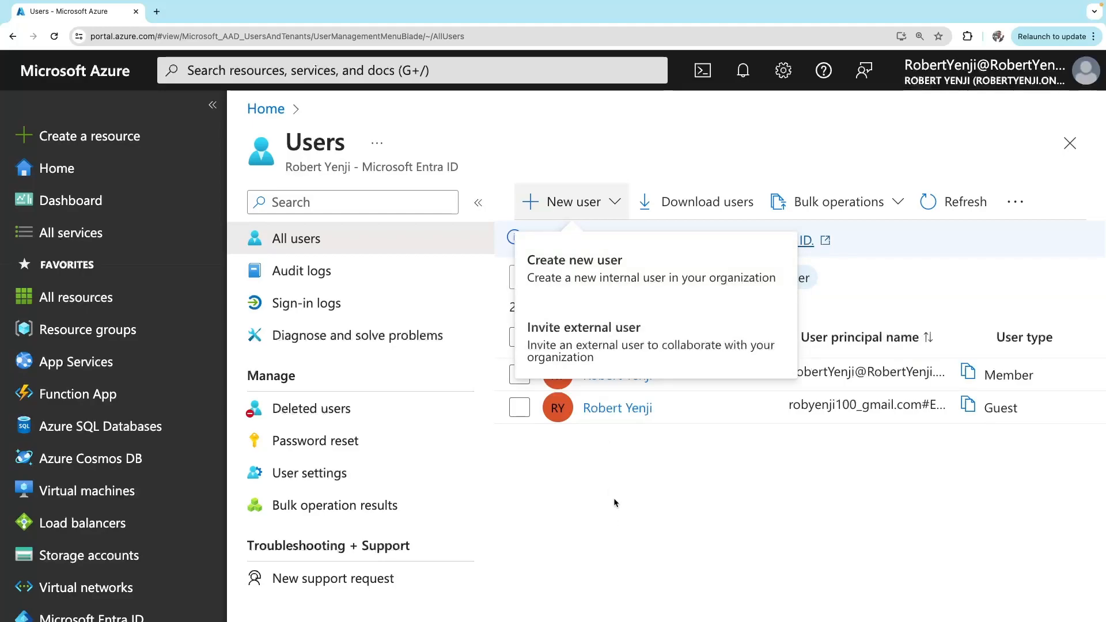
click(586, 268)
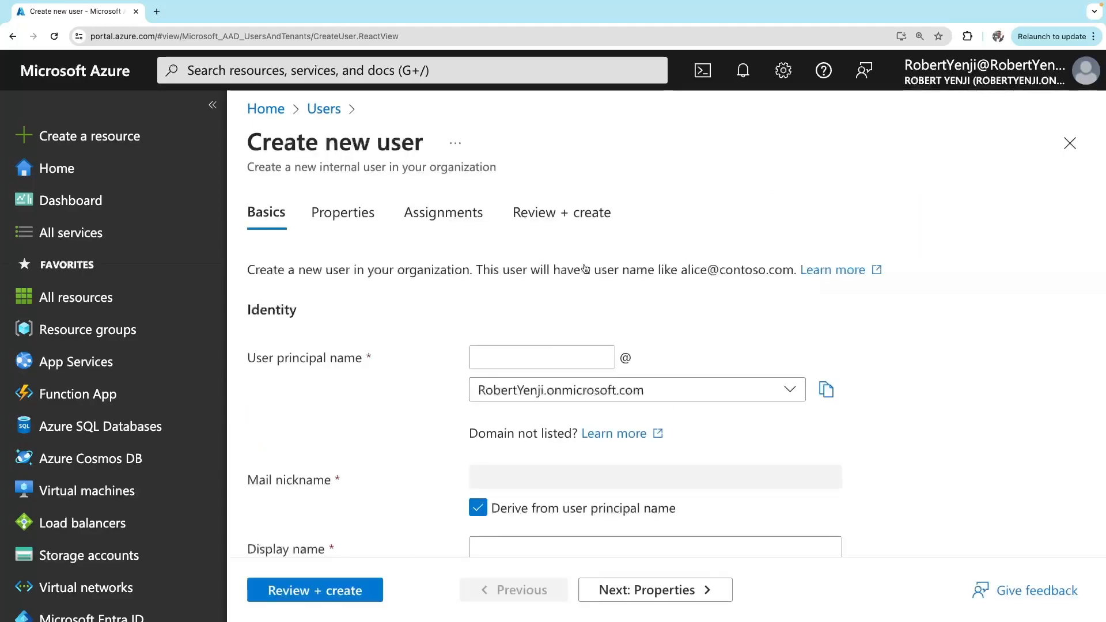
scroll(524, 438, down, 3)
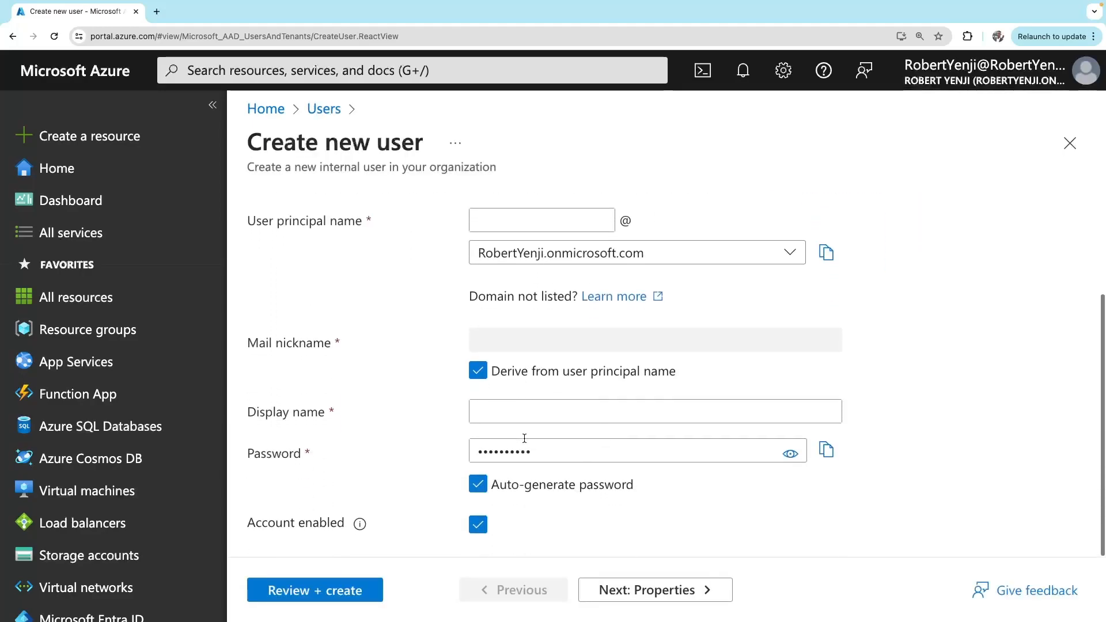
scroll(524, 438, up, 3)
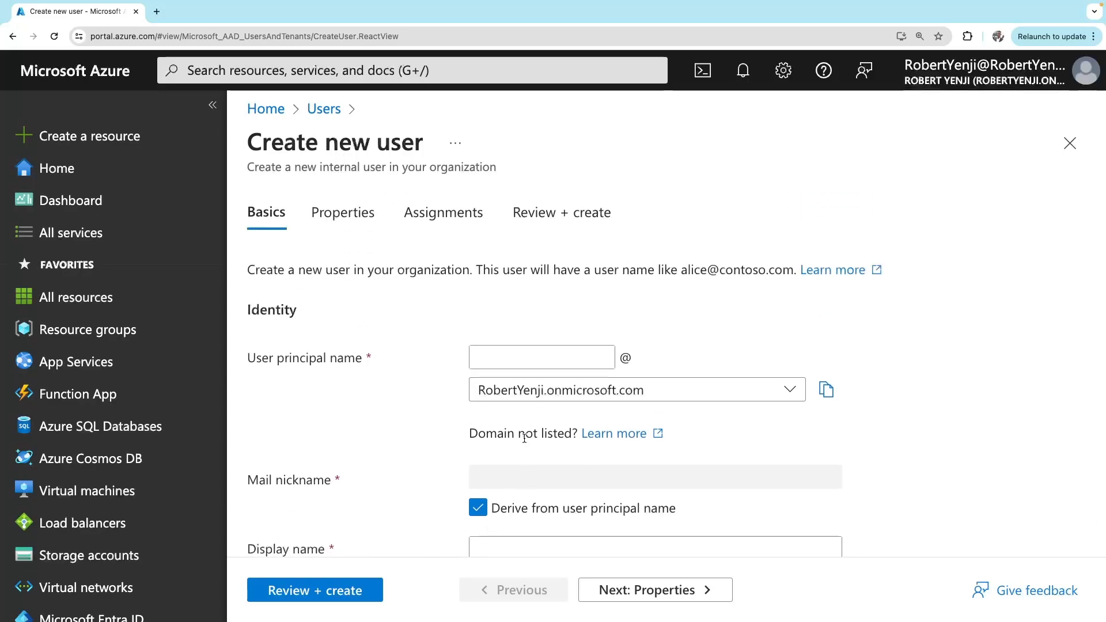
scroll(524, 438, down, 3)
scroll(524, 438, up, 2)
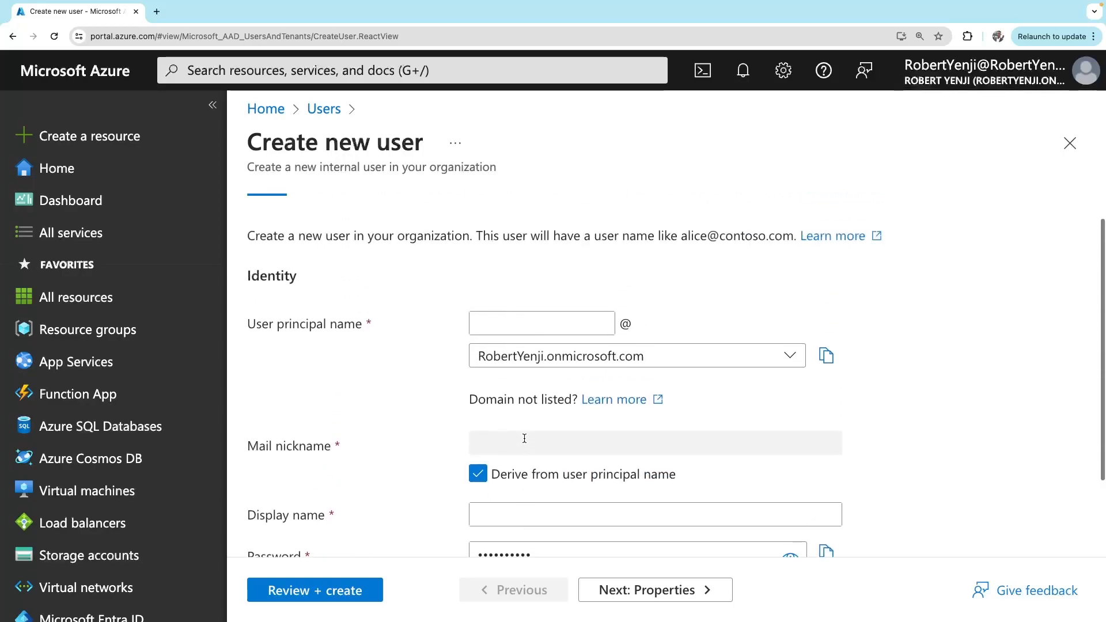
scroll(524, 438, up, 1)
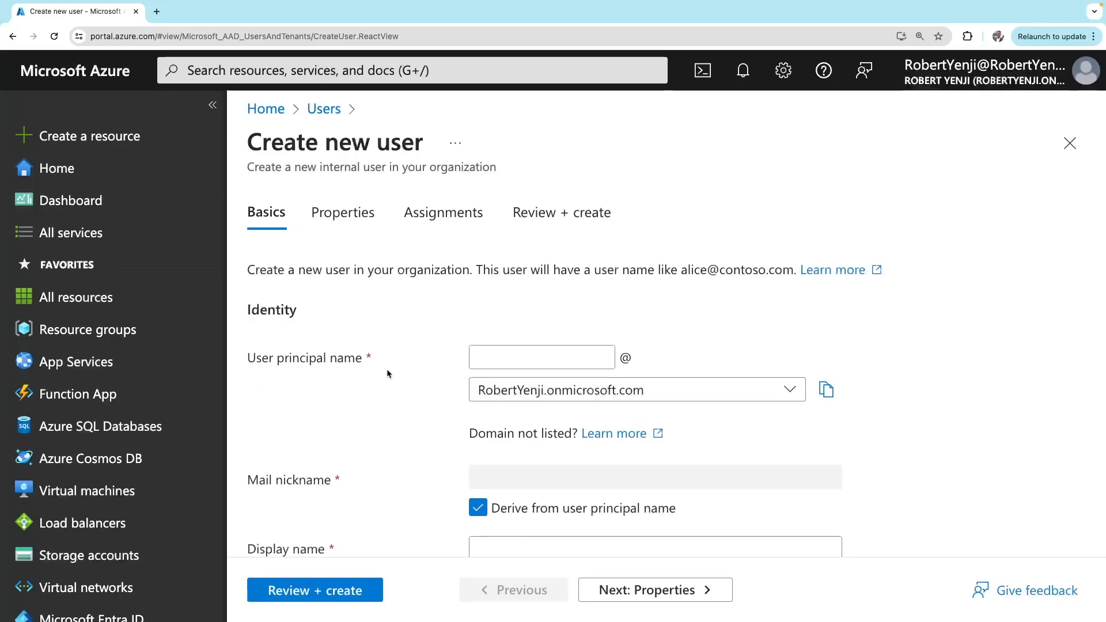
click(539, 362)
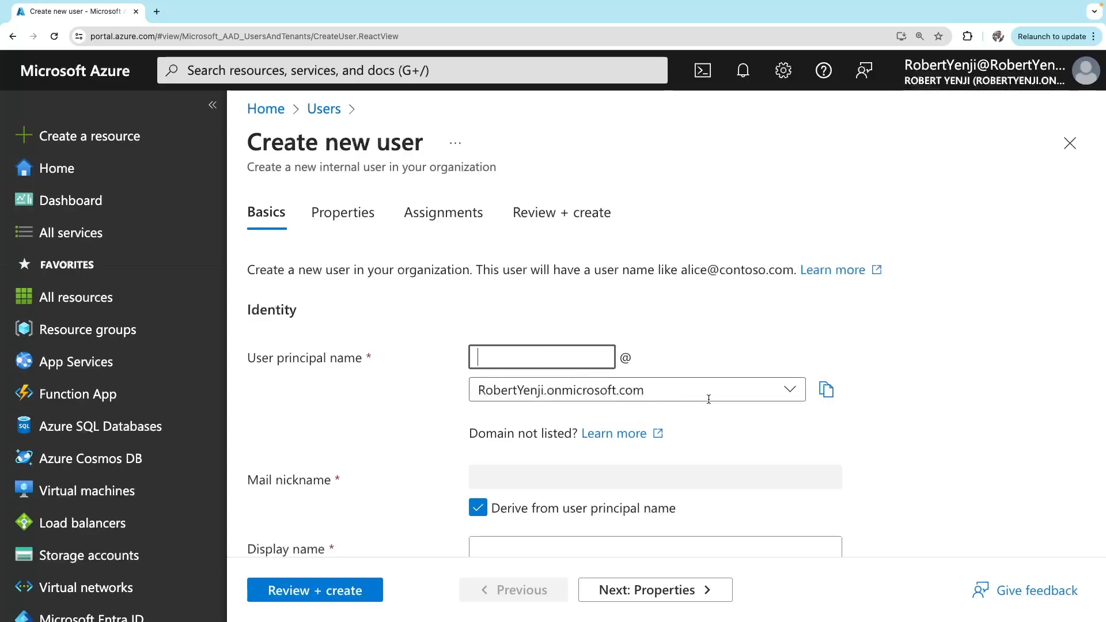
click(736, 392)
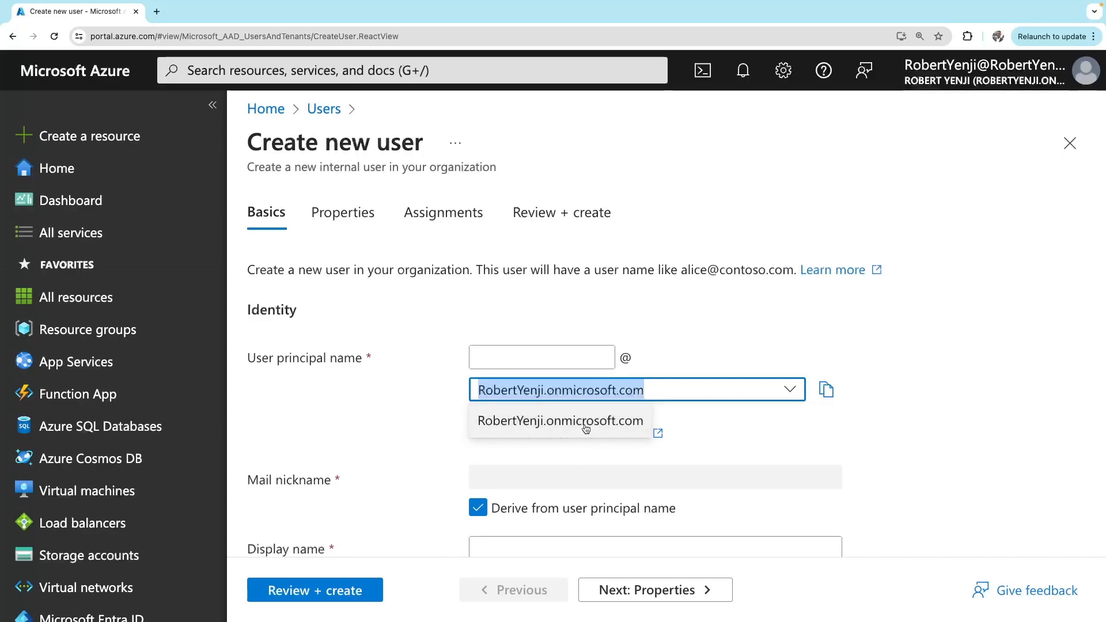
click(524, 359)
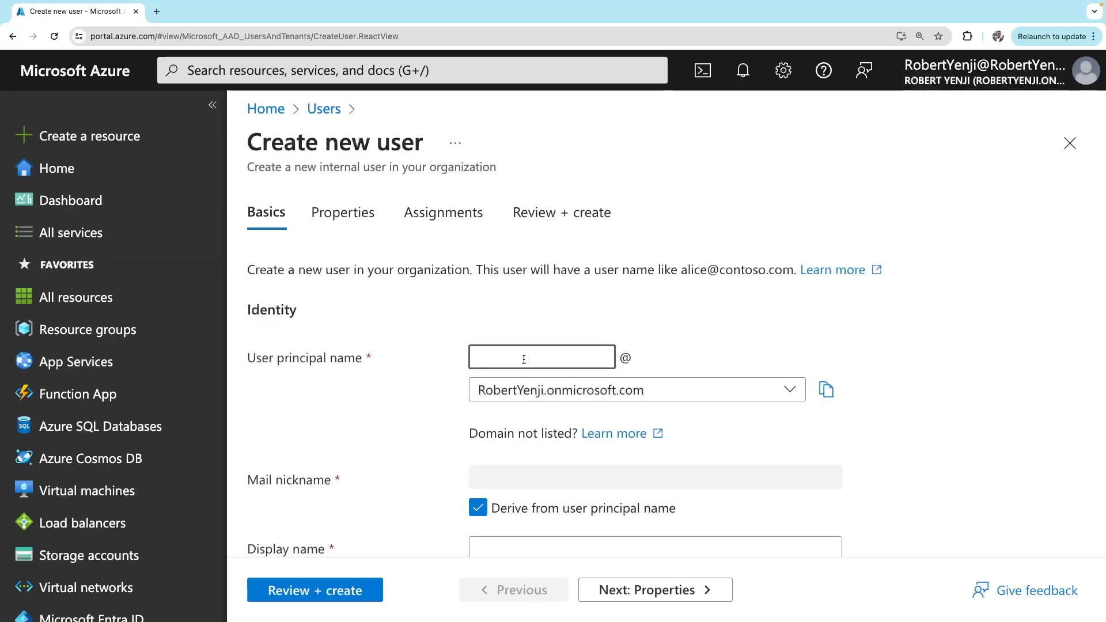
Enter the user principal name and trim the trailing digits from a custom mail nickname
text(a)
key(BackSpace)
text(paul100)
scroll(401, 410, down, 2)
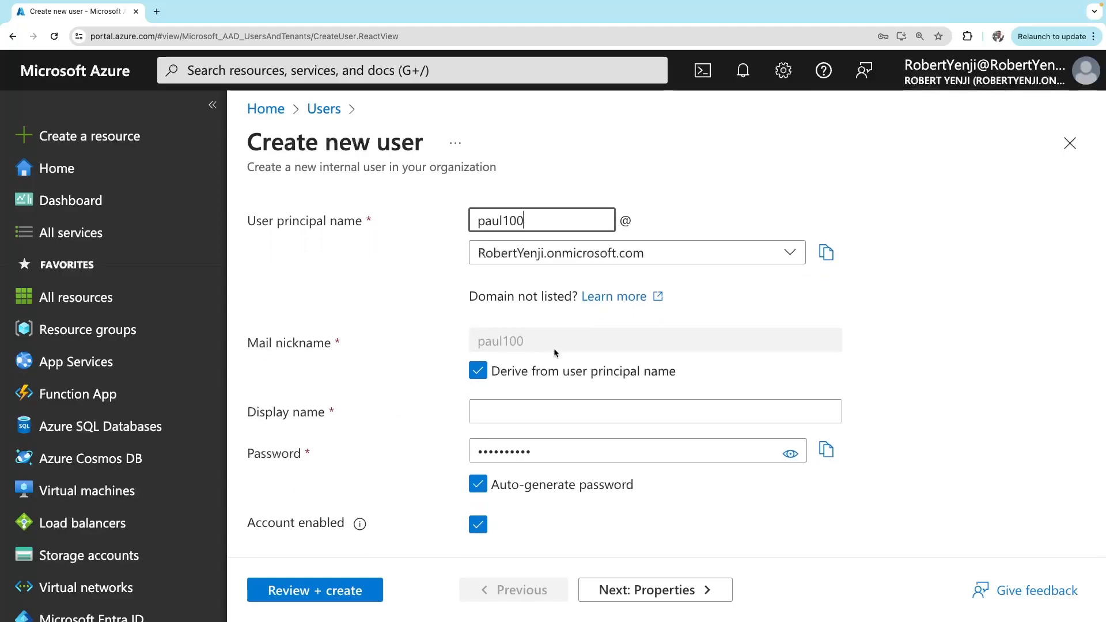
click(476, 372)
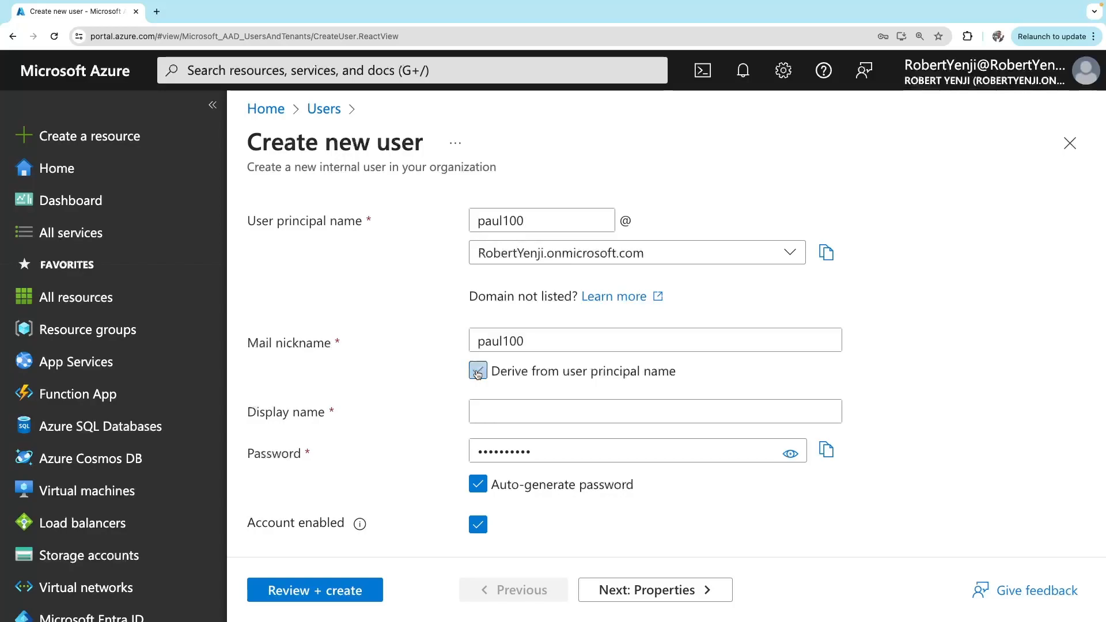
click(473, 375)
click(473, 374)
click(526, 341)
key(BackSpace)
key(BackSpace)
key(BackSpace)
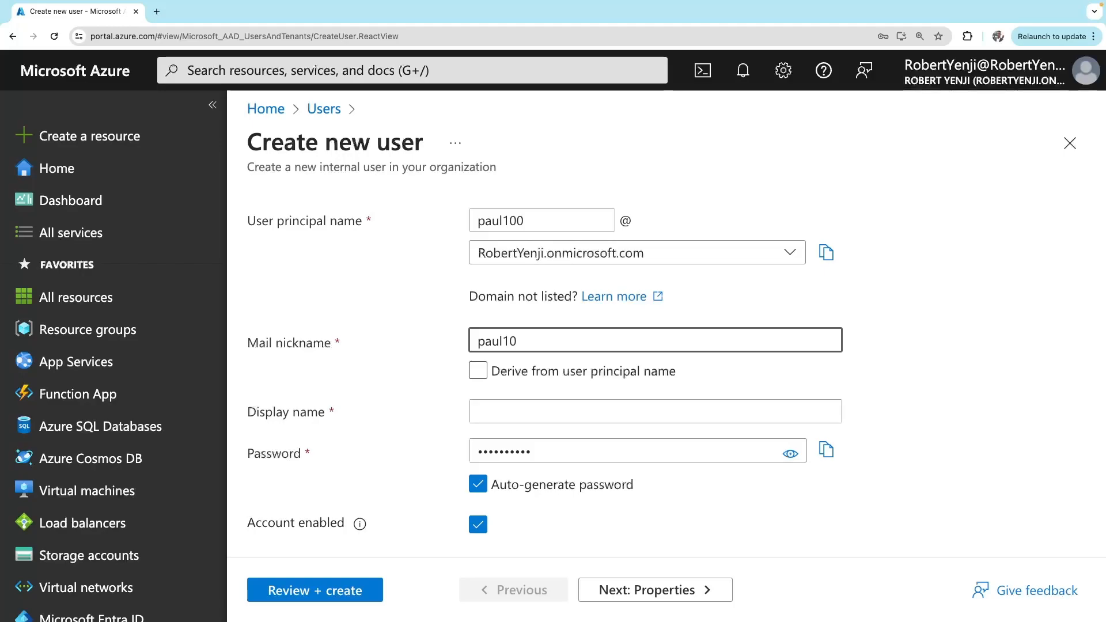
click(414, 435)
Enter the display name, keeping auto-generated password and account enabled turned on
click(496, 413)
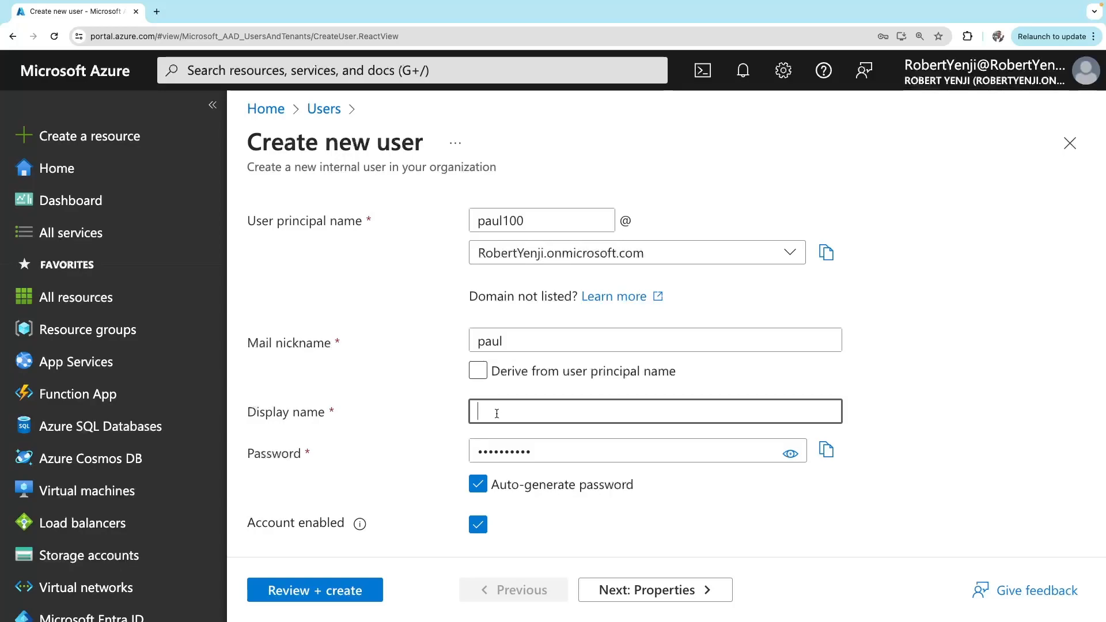
click(790, 454)
click(792, 455)
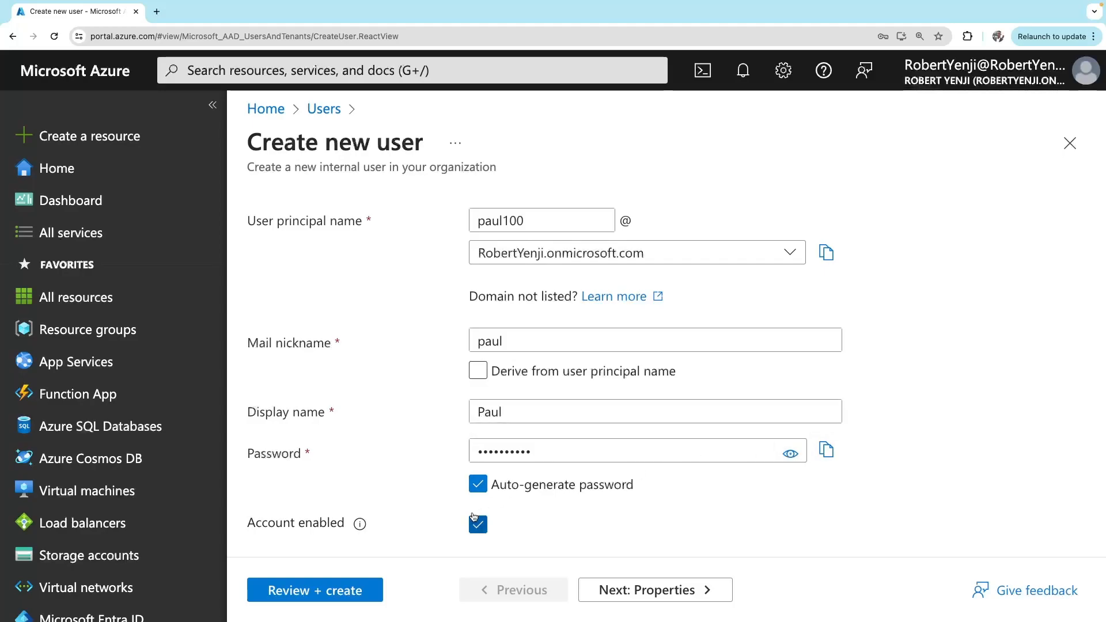
click(479, 485)
click(479, 486)
click(478, 525)
click(481, 527)
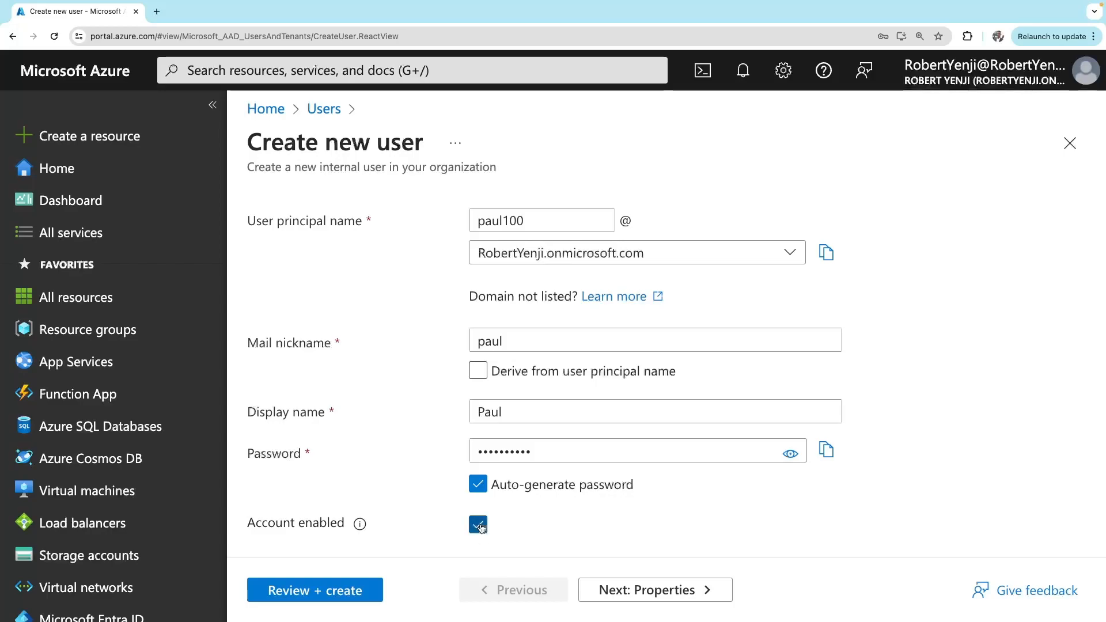
click(678, 599)
Enter the user's first name and last name on the Properties step
scroll(451, 337, down, 5)
scroll(451, 333, down, 5)
scroll(451, 333, up, 15)
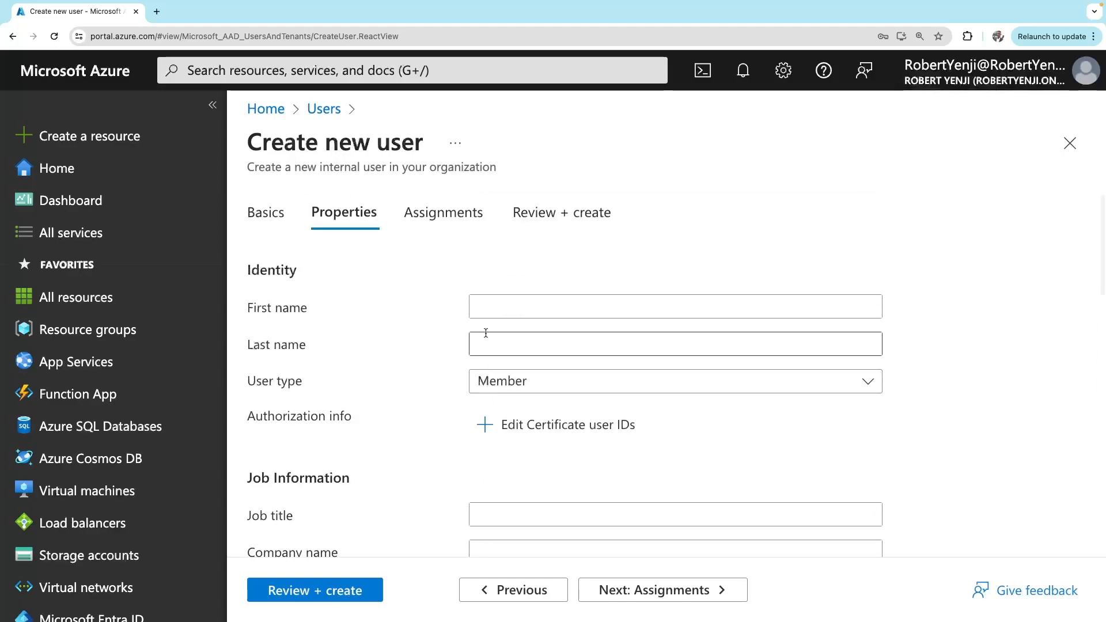
click(486, 312)
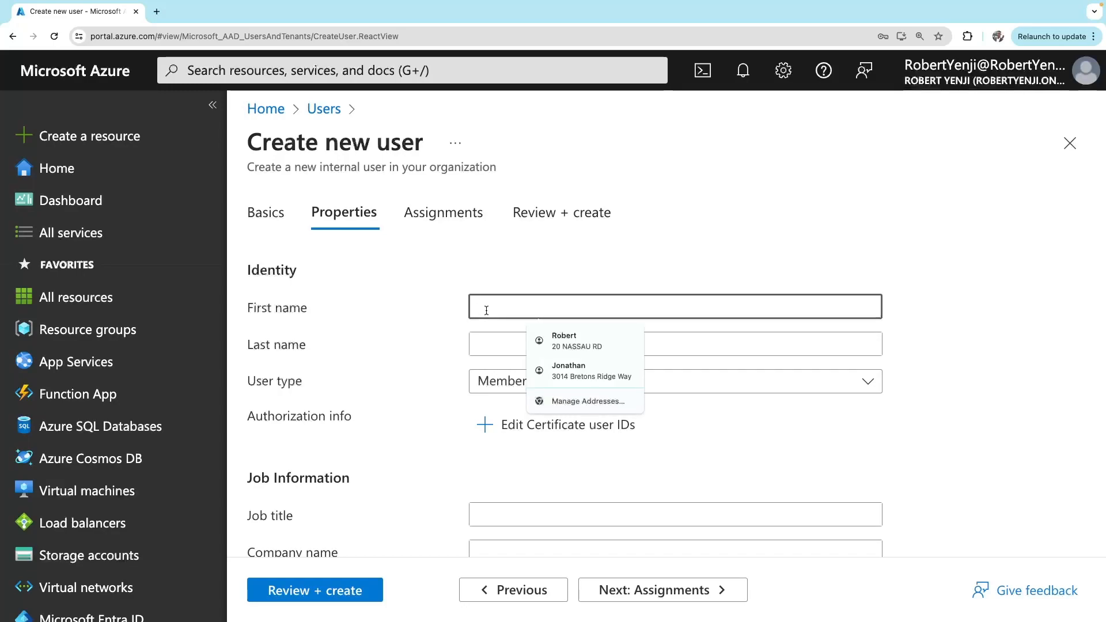
click(414, 305)
click(483, 306)
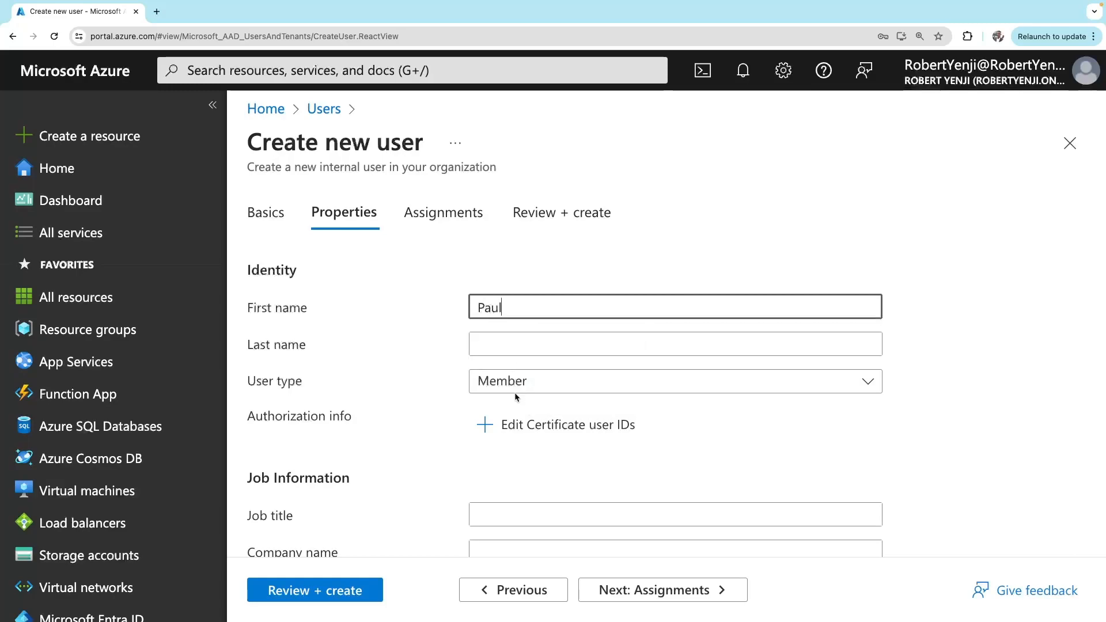
scroll(514, 392, down, 1)
click(491, 307)
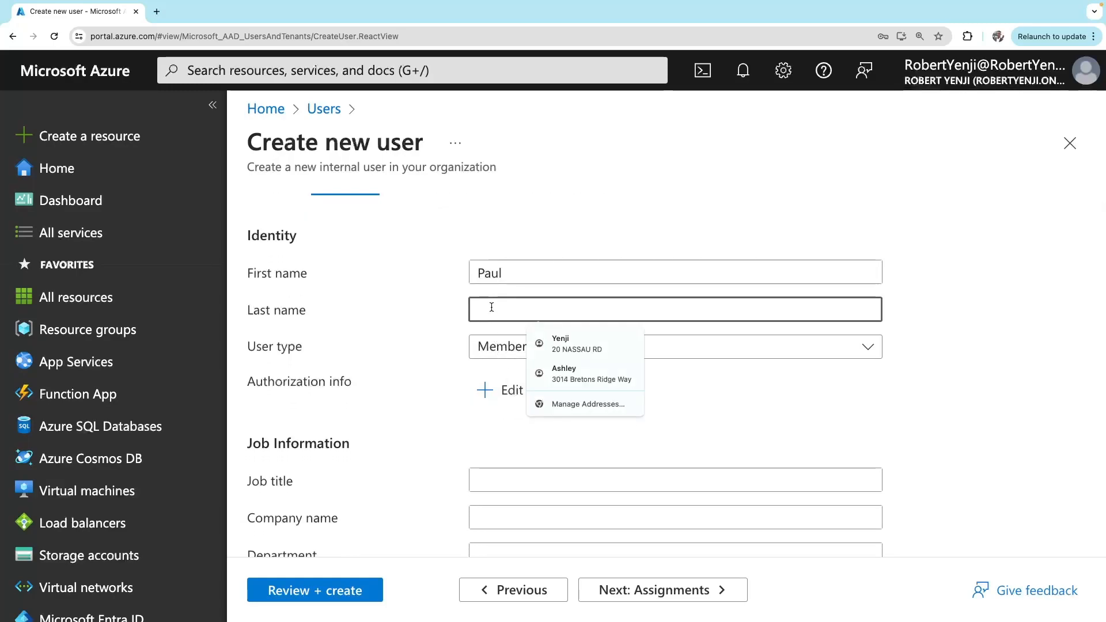
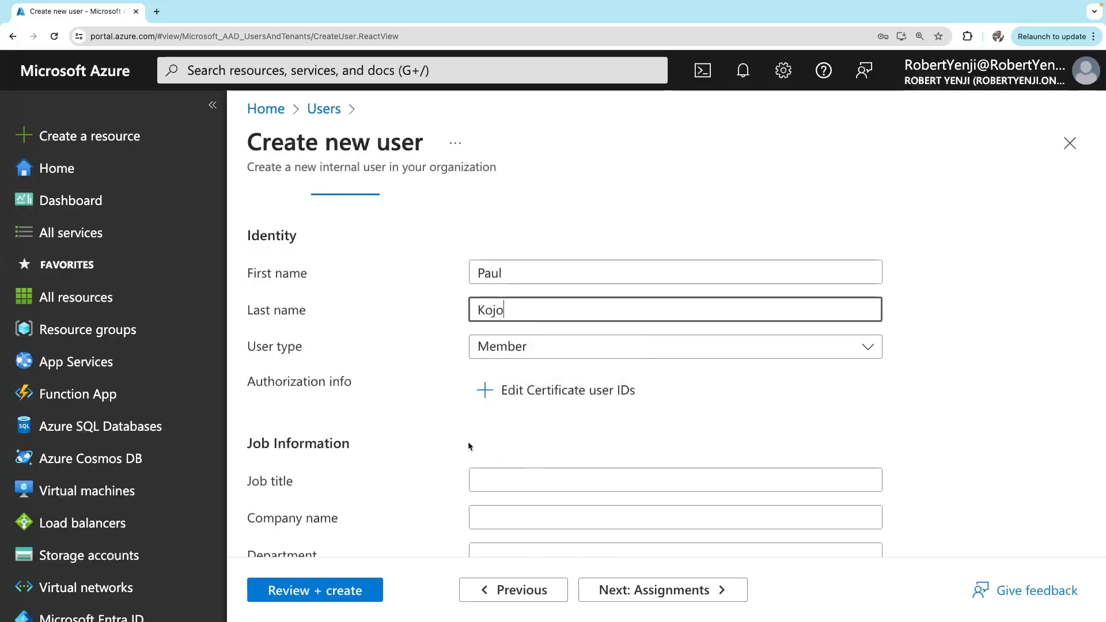
Leave the user type as Member and scroll down to the Job Information fields
scroll(468, 441, down, 1)
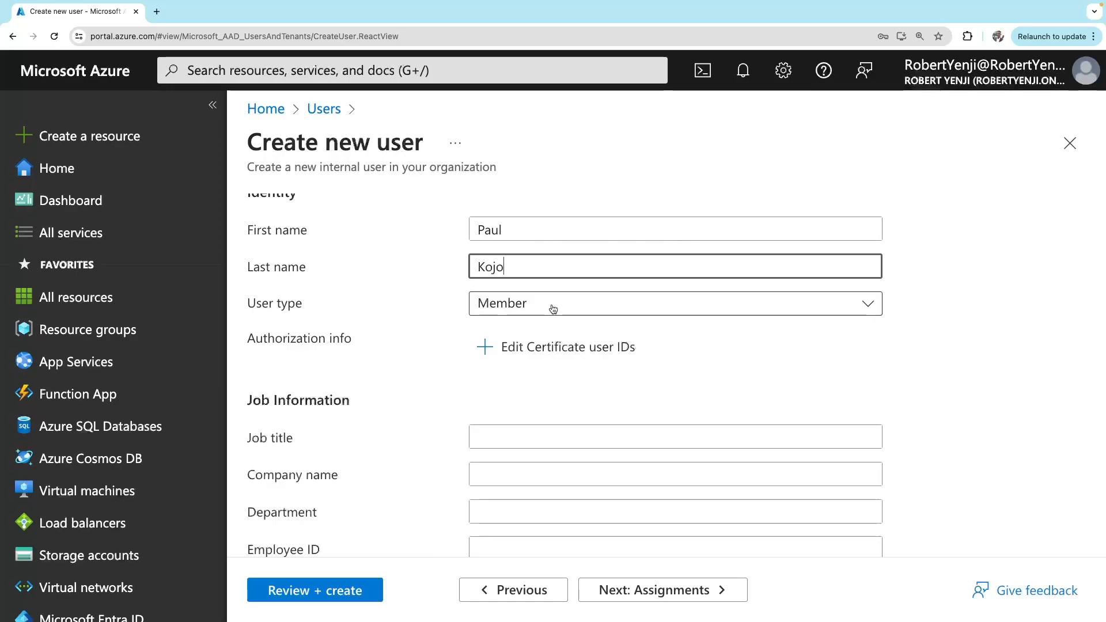
click(553, 309)
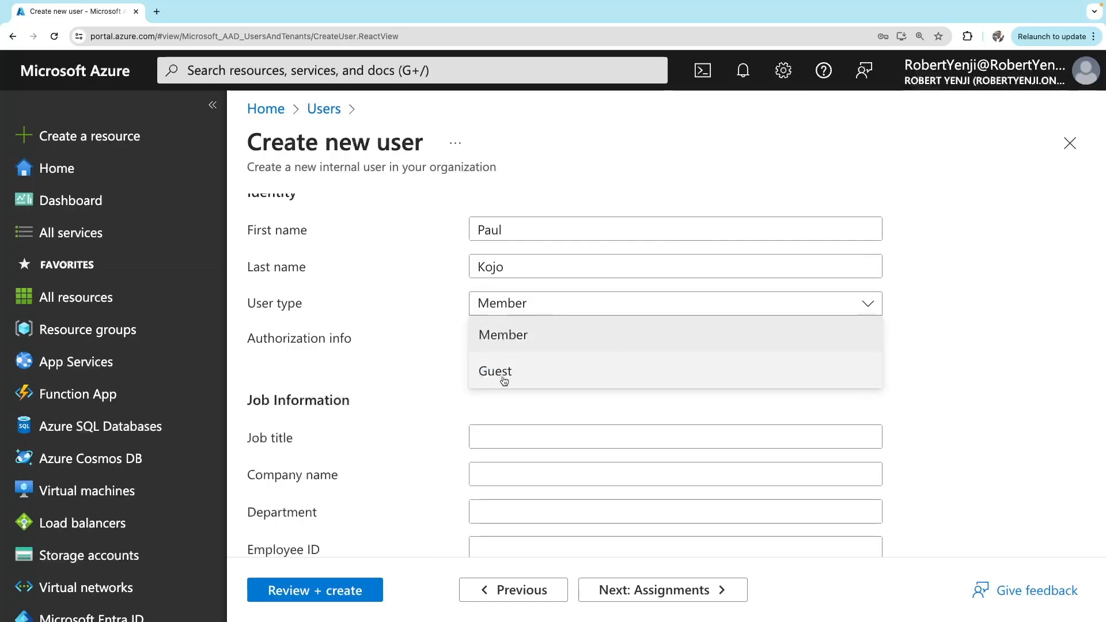
click(523, 337)
scroll(417, 387, down, 1)
scroll(416, 382, down, 3)
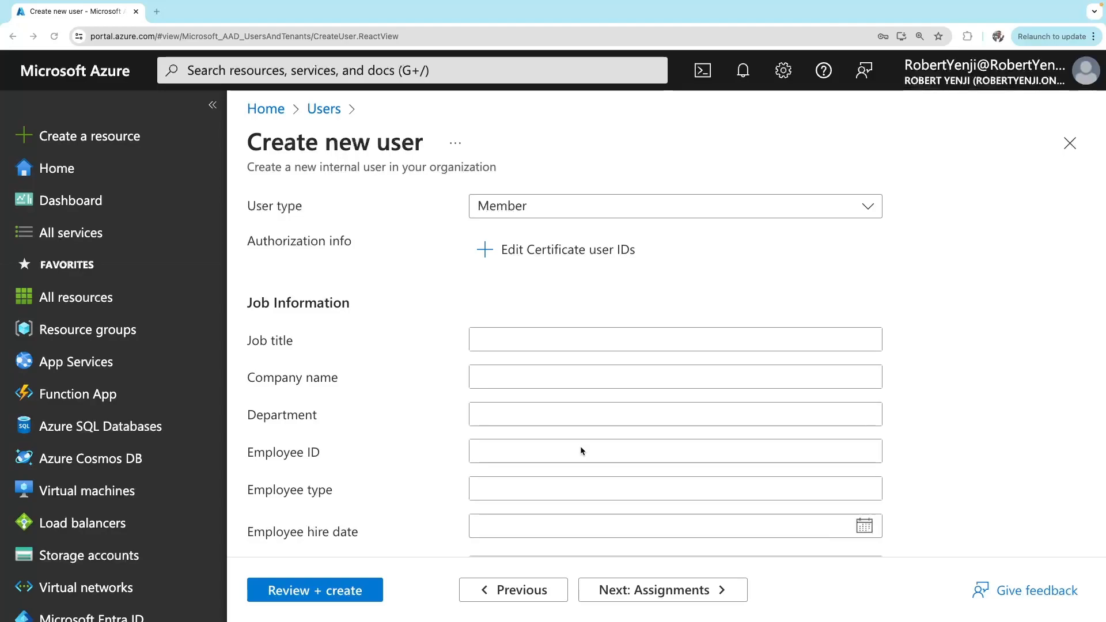
scroll(580, 450, down, 4)
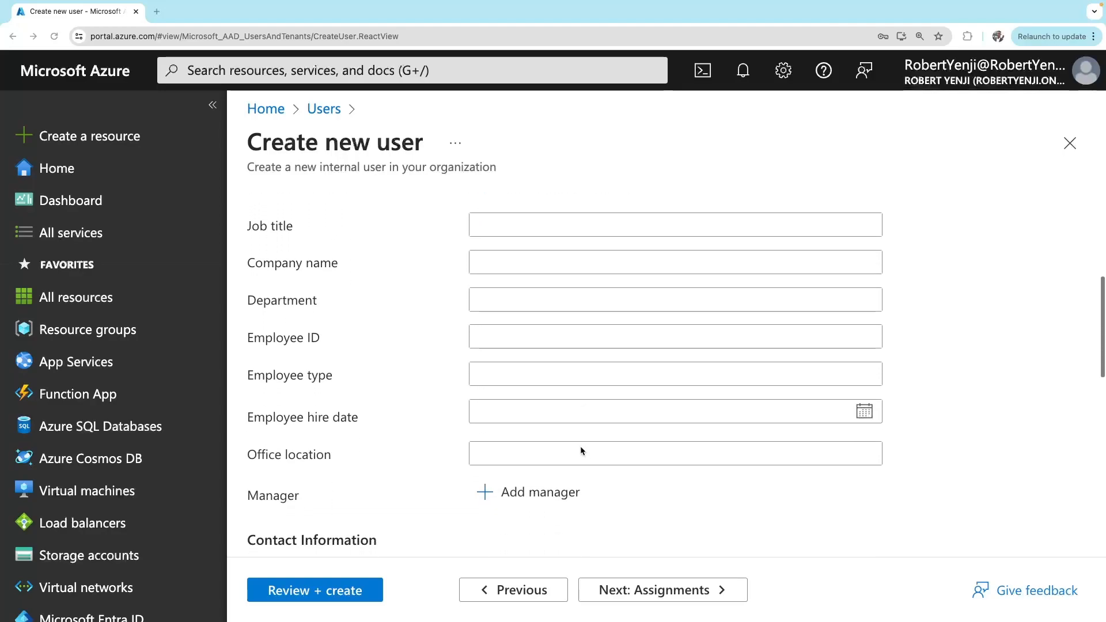
scroll(580, 449, up, 1)
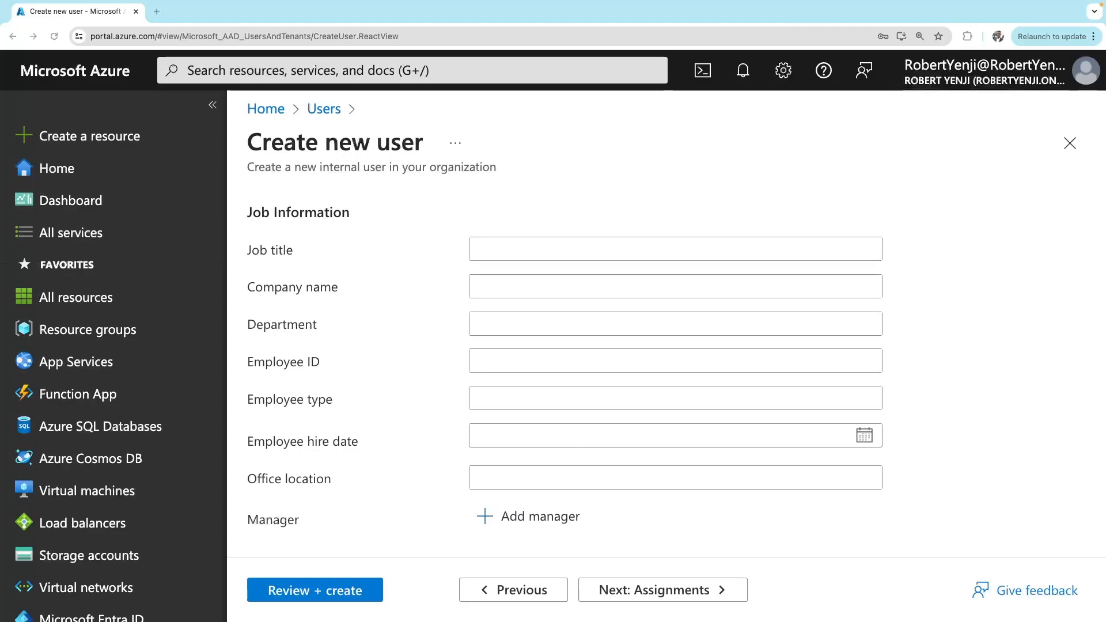
click(485, 246)
click(485, 246)
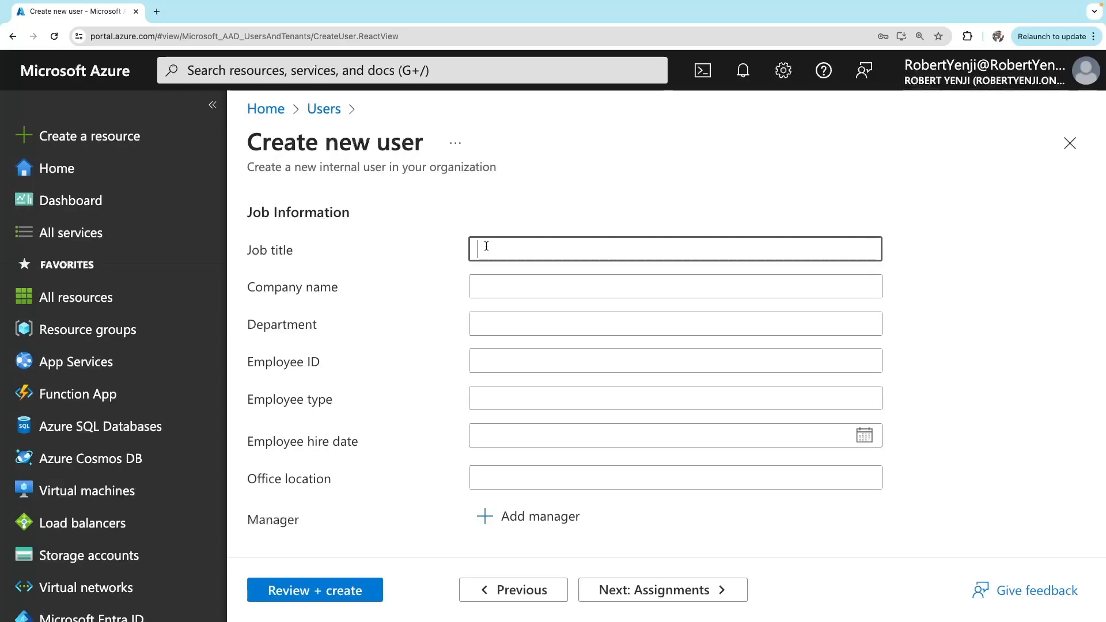
text(Developer)
click(496, 325)
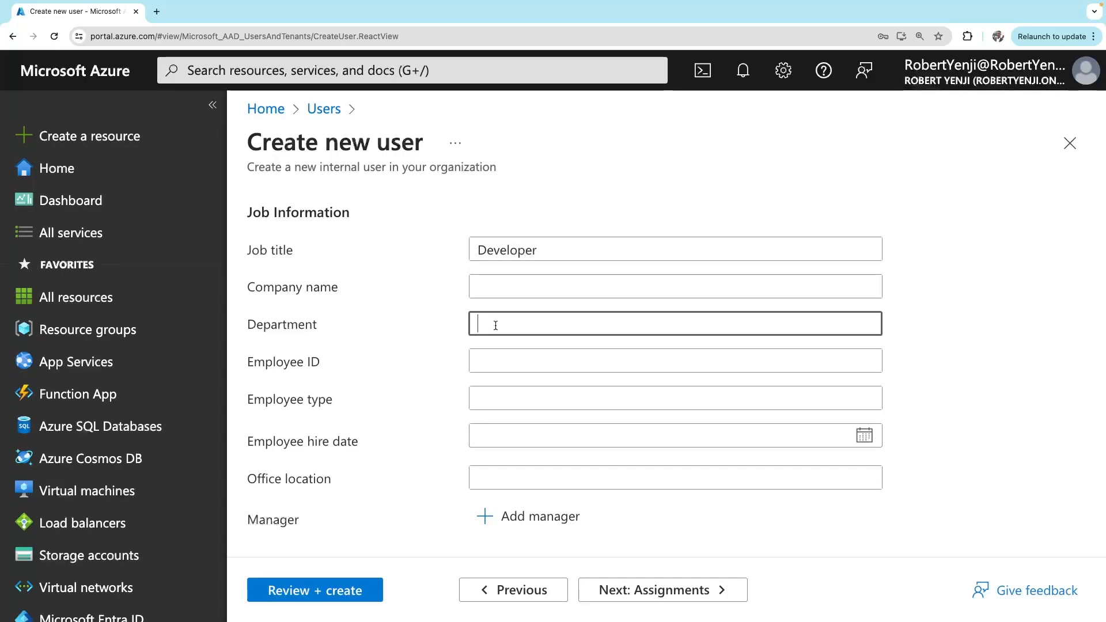
text(IT)
scroll(509, 399, down, 1)
scroll(509, 398, down, 3)
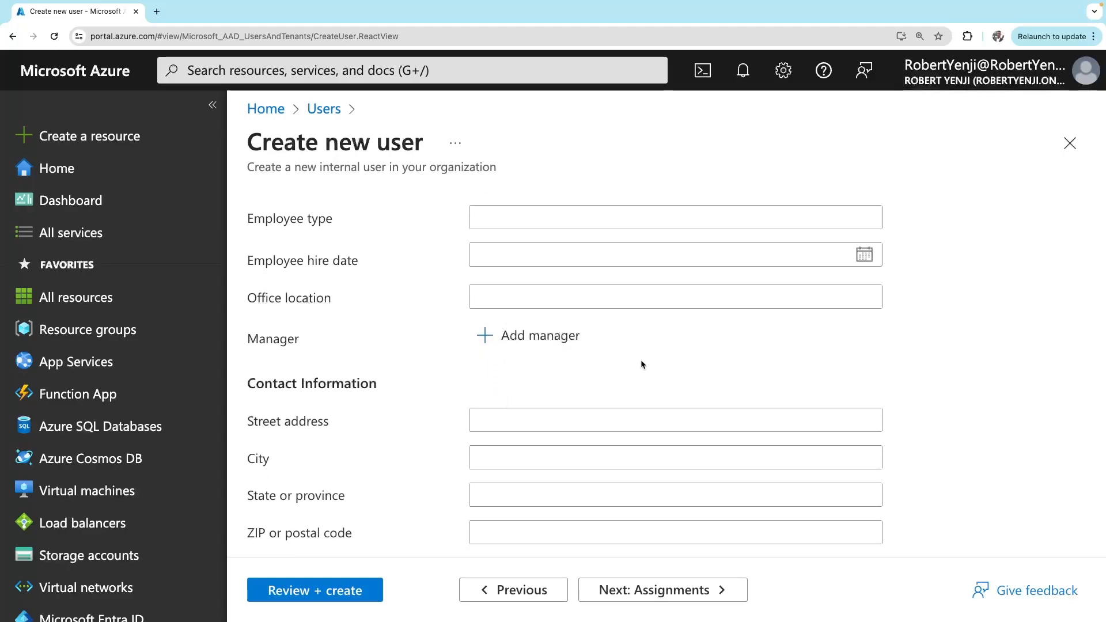
scroll(660, 359, down, 4)
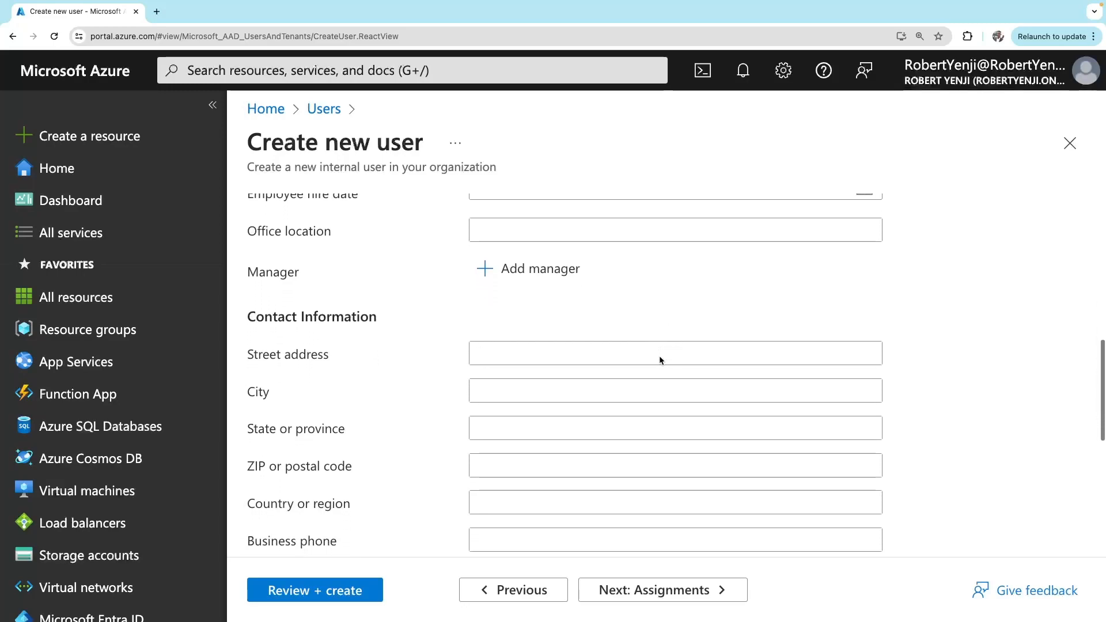
scroll(659, 355, up, 1)
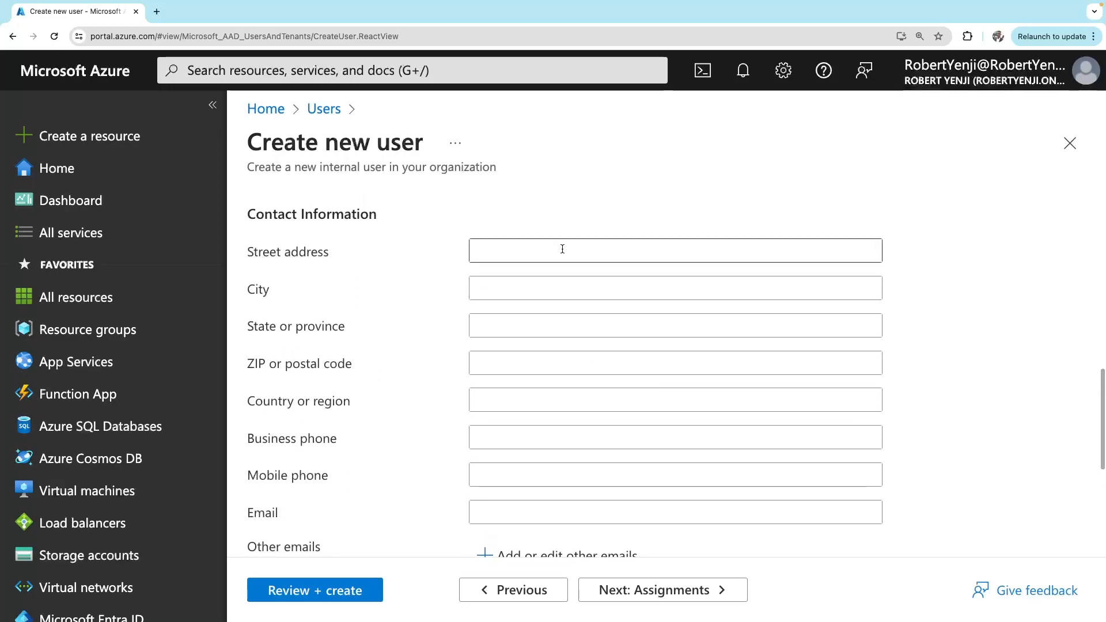
scroll(606, 440, down, 2)
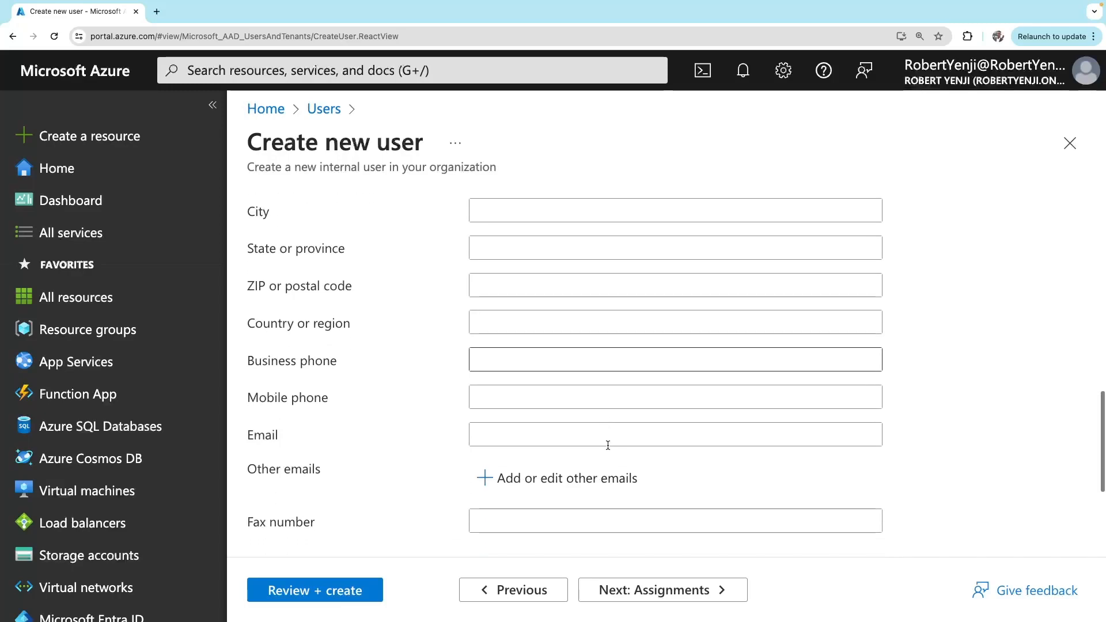
scroll(598, 438, down, 3)
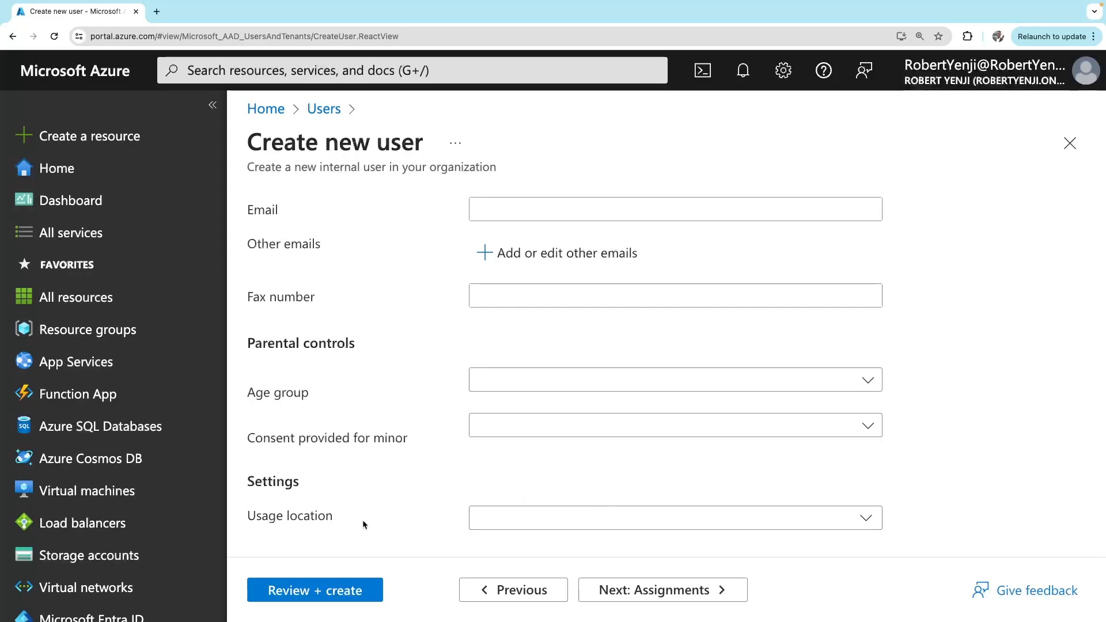
Set the usage location to United States and advance to the Assignments step
click(868, 520)
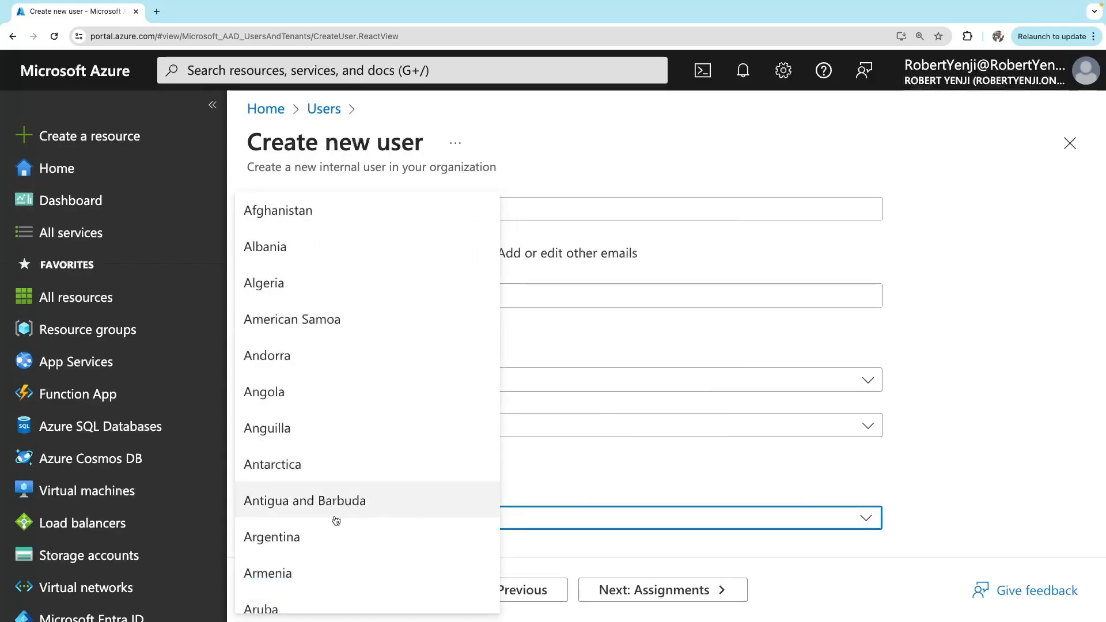
scroll(341, 532, down, 10)
scroll(341, 533, down, 1)
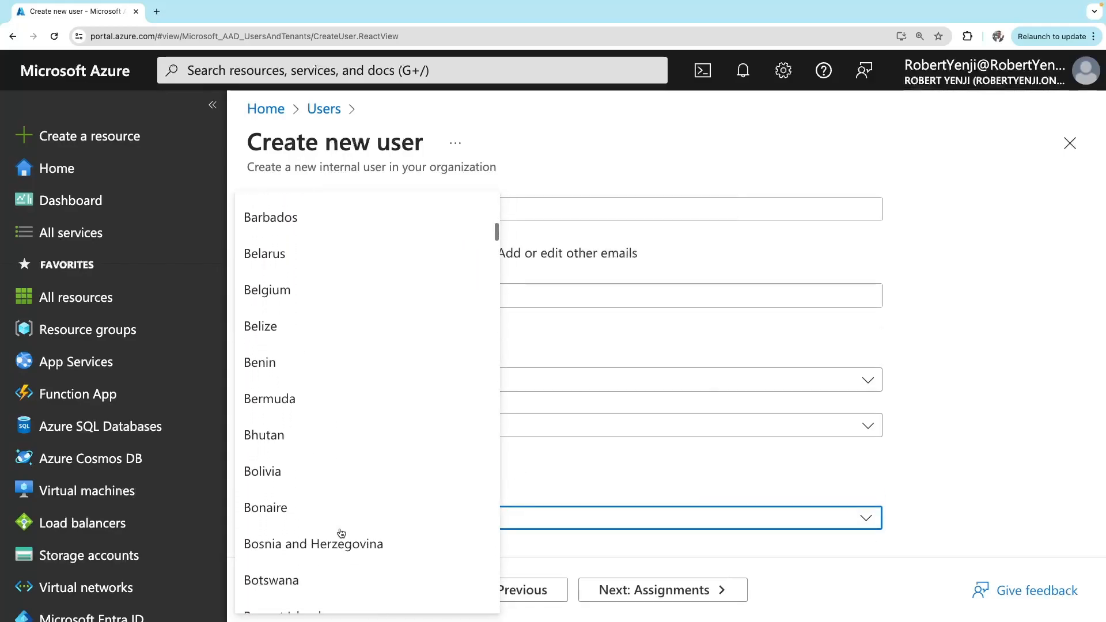
scroll(341, 533, down, 10)
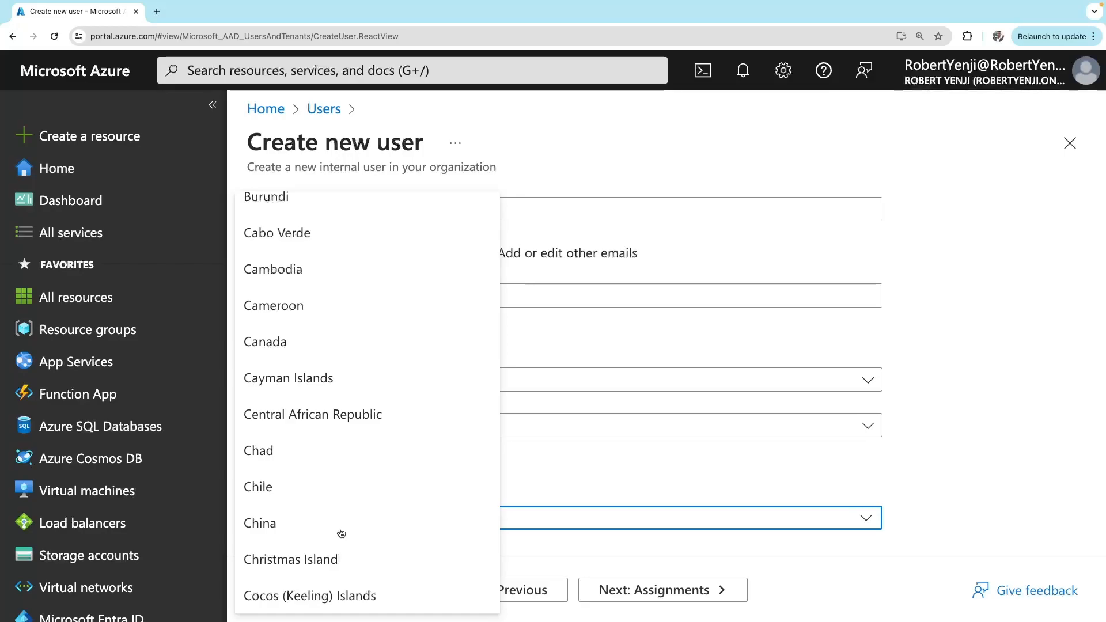
scroll(341, 533, down, 20)
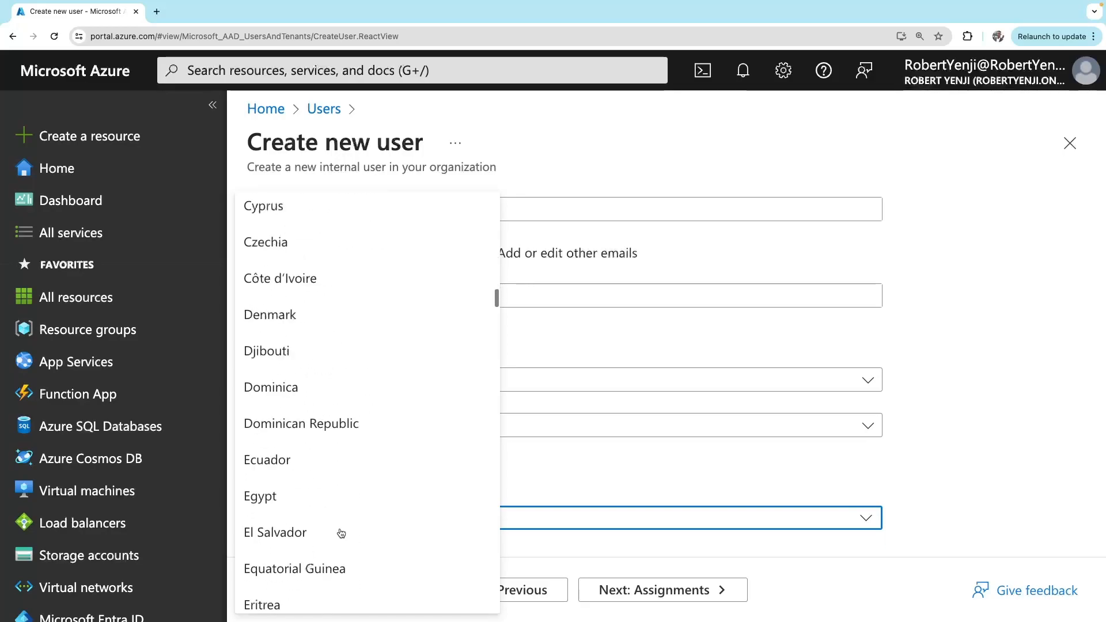
scroll(420, 400, down, 20)
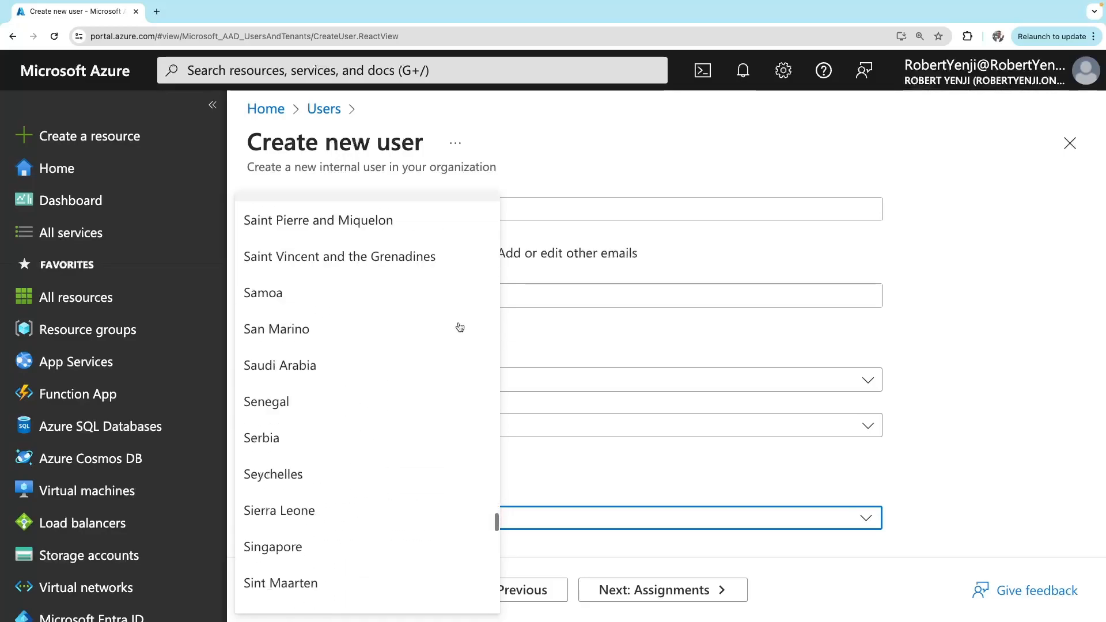
scroll(460, 327, up, 3)
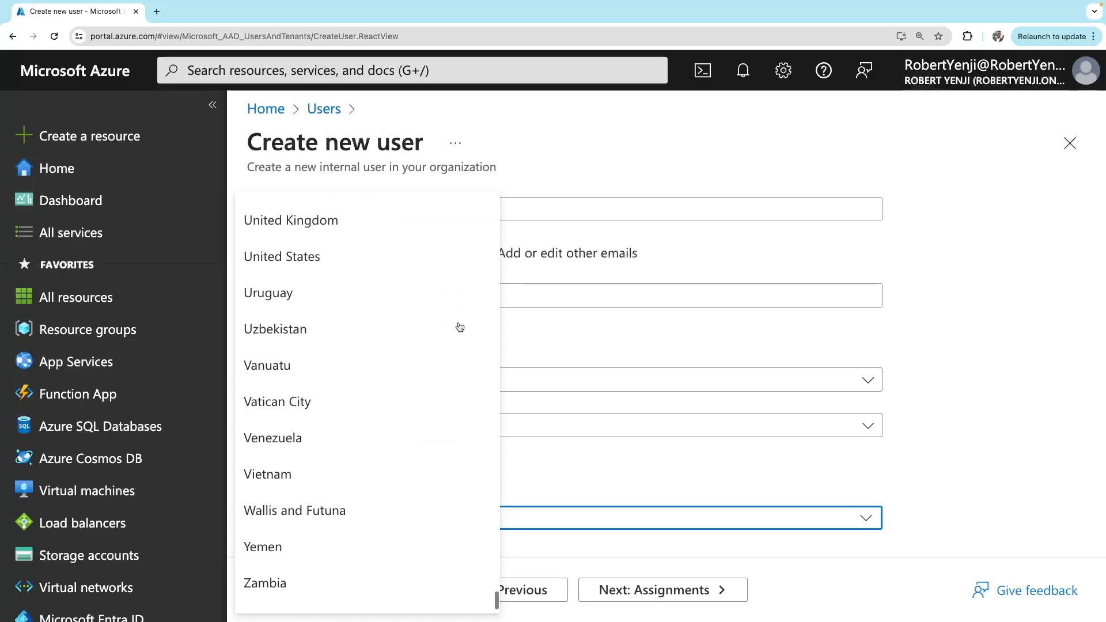
click(305, 369)
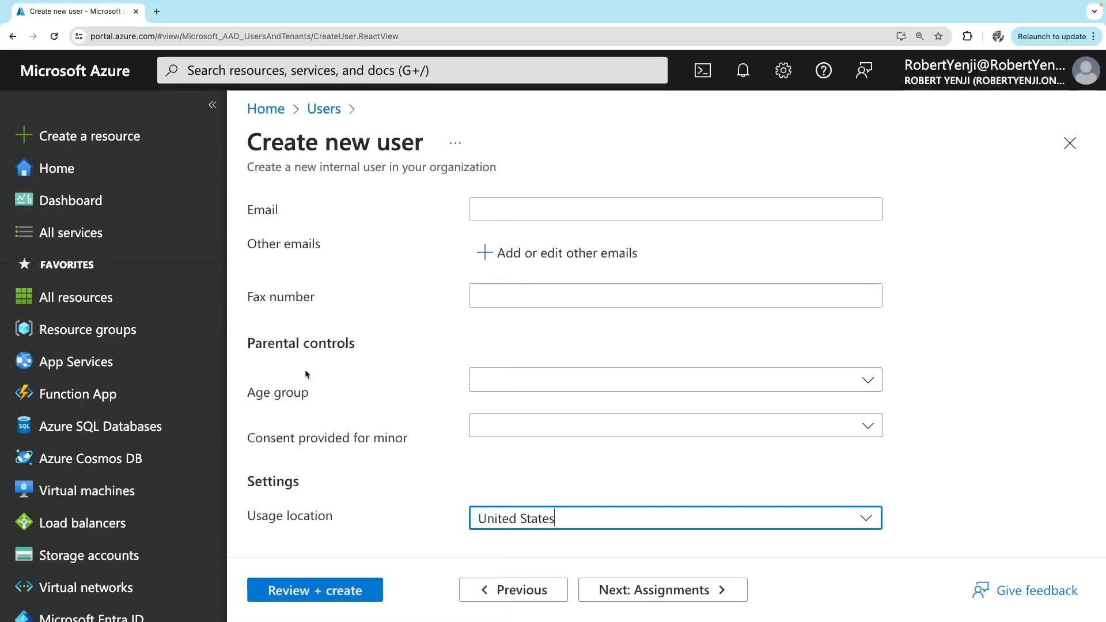
click(693, 591)
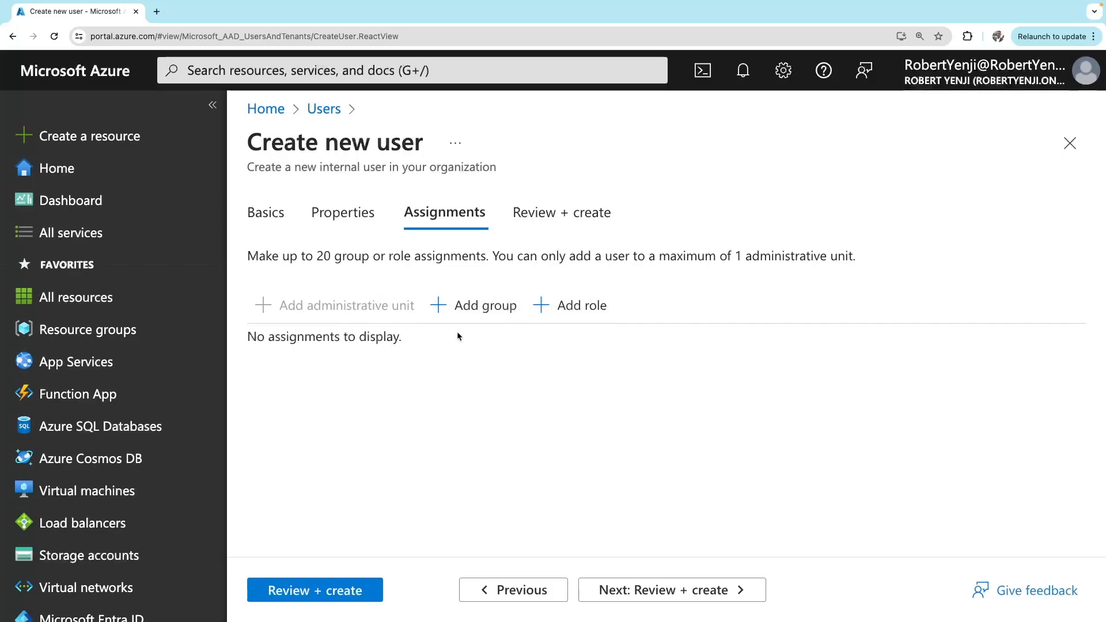
click(493, 305)
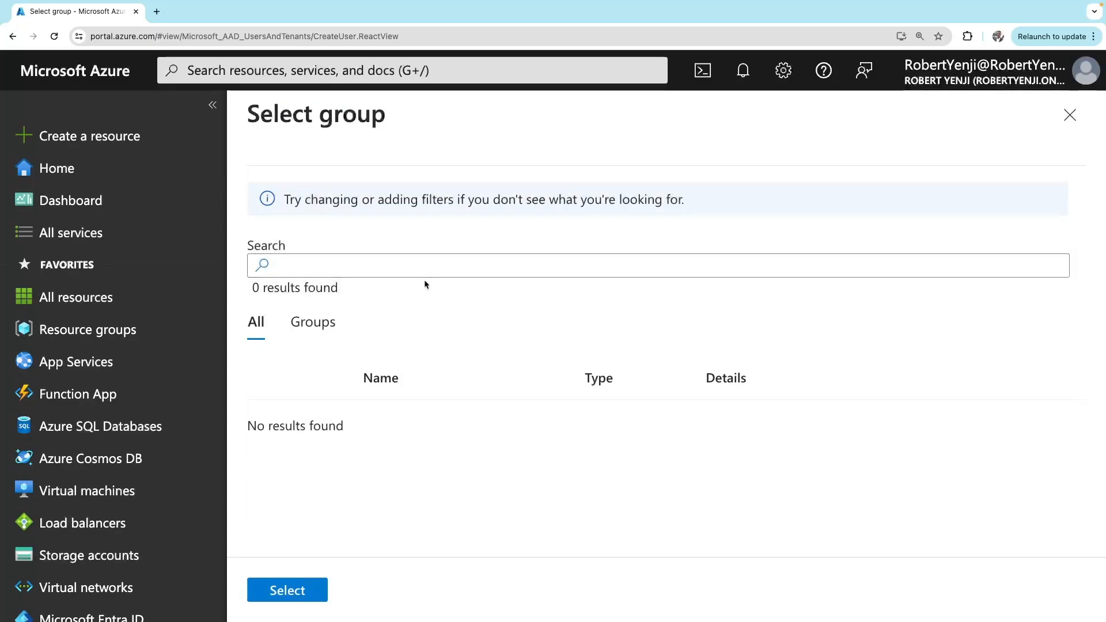
Skip adding a group and assign the Application Developer role, found by searching 'De'
click(1070, 115)
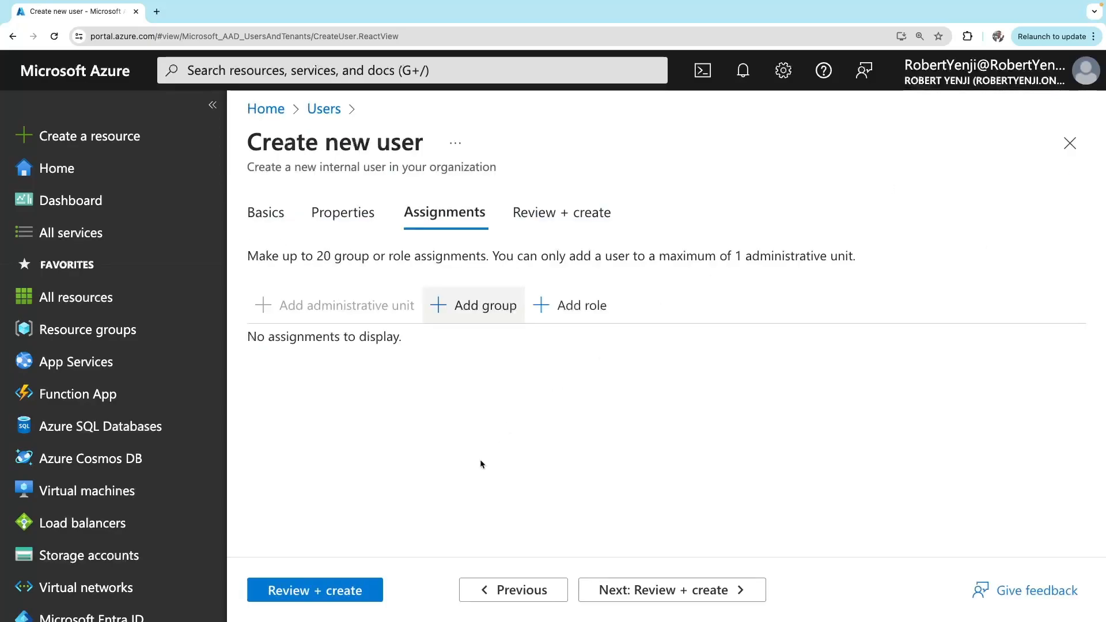
click(583, 308)
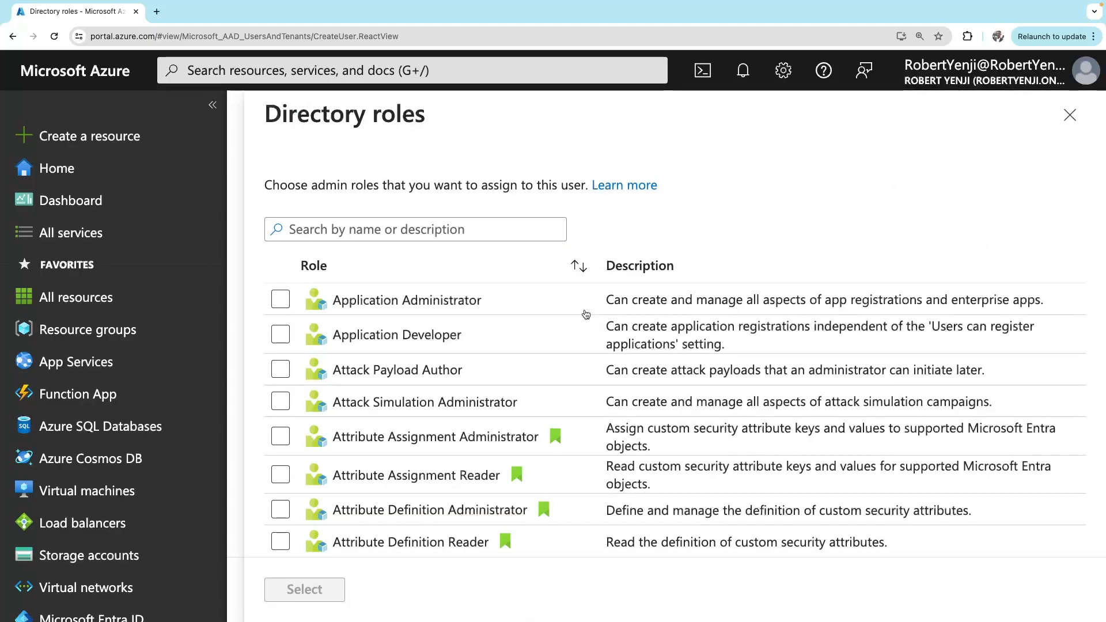
scroll(438, 444, down, 10)
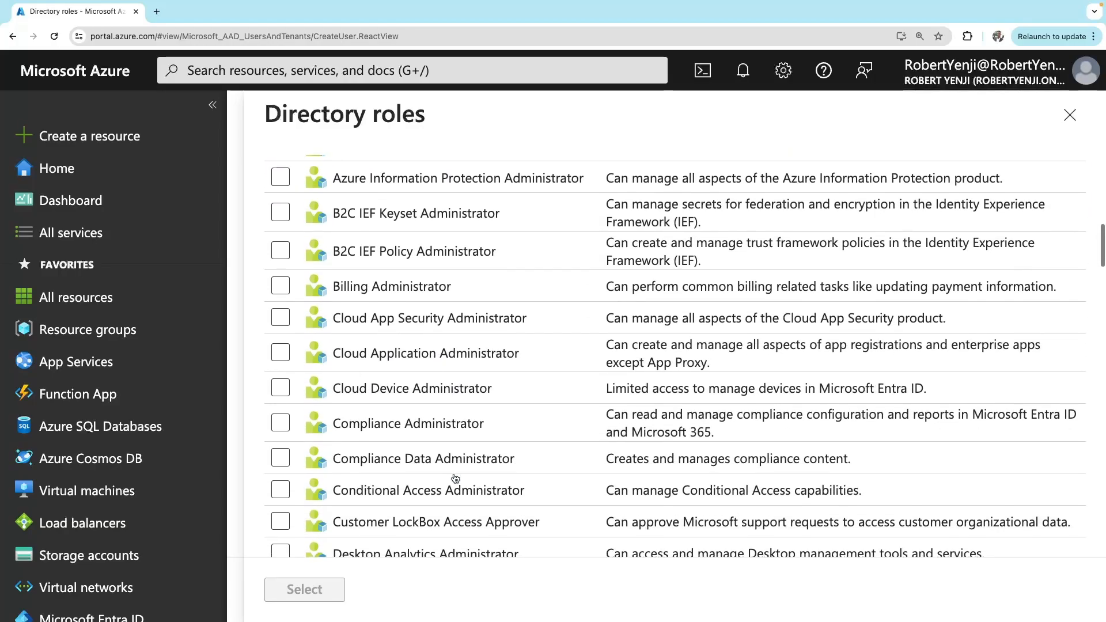
scroll(455, 478, up, 10)
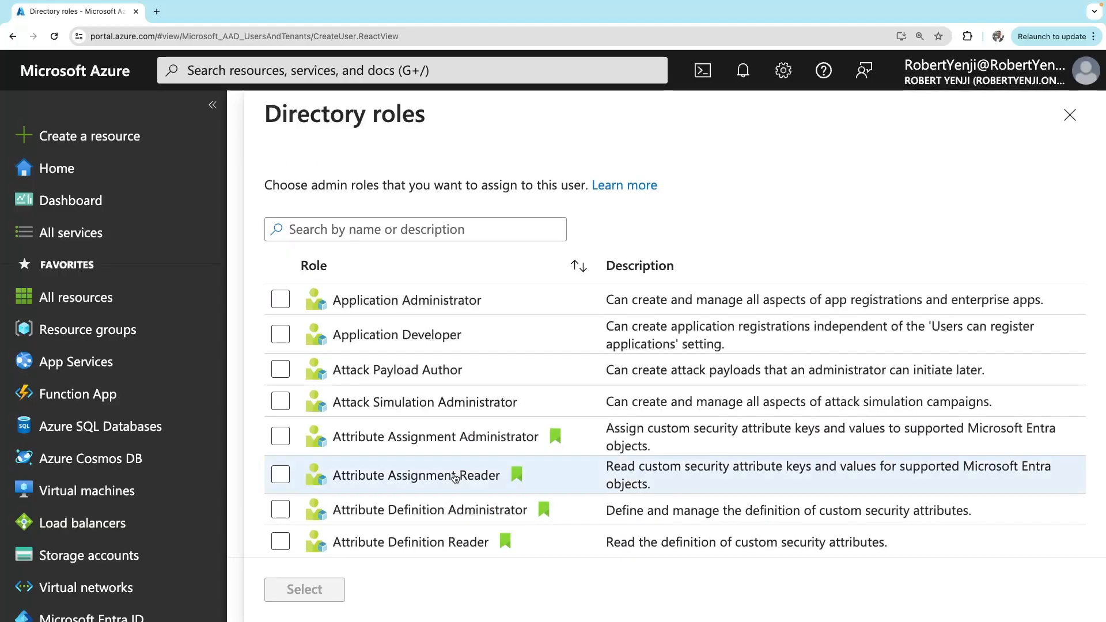
scroll(455, 478, down, 20)
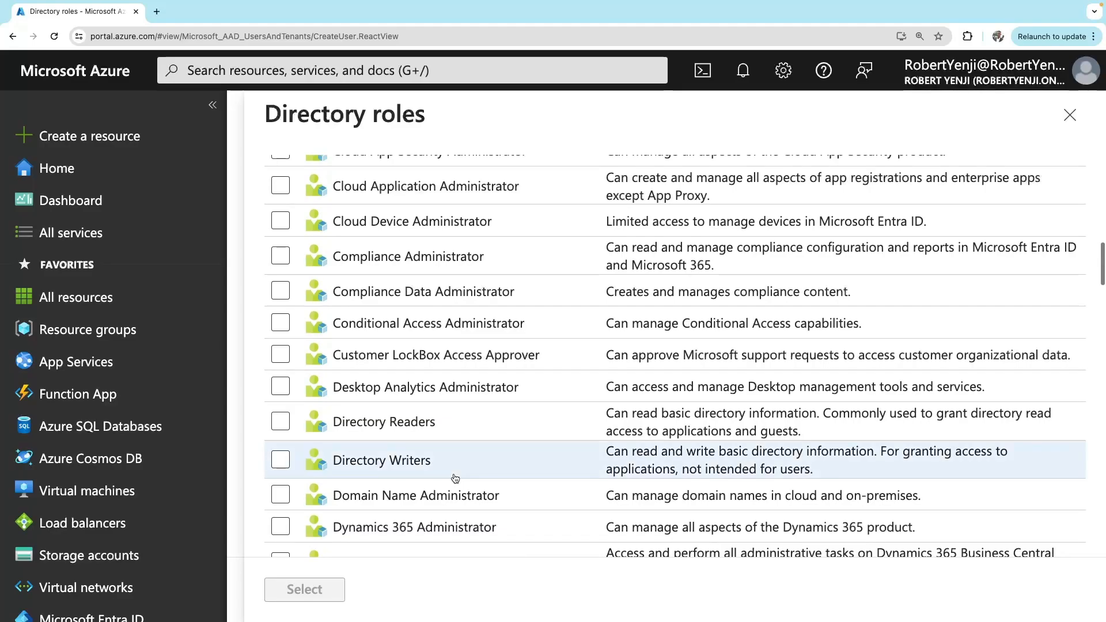
scroll(455, 478, down, 5)
scroll(455, 478, up, 1)
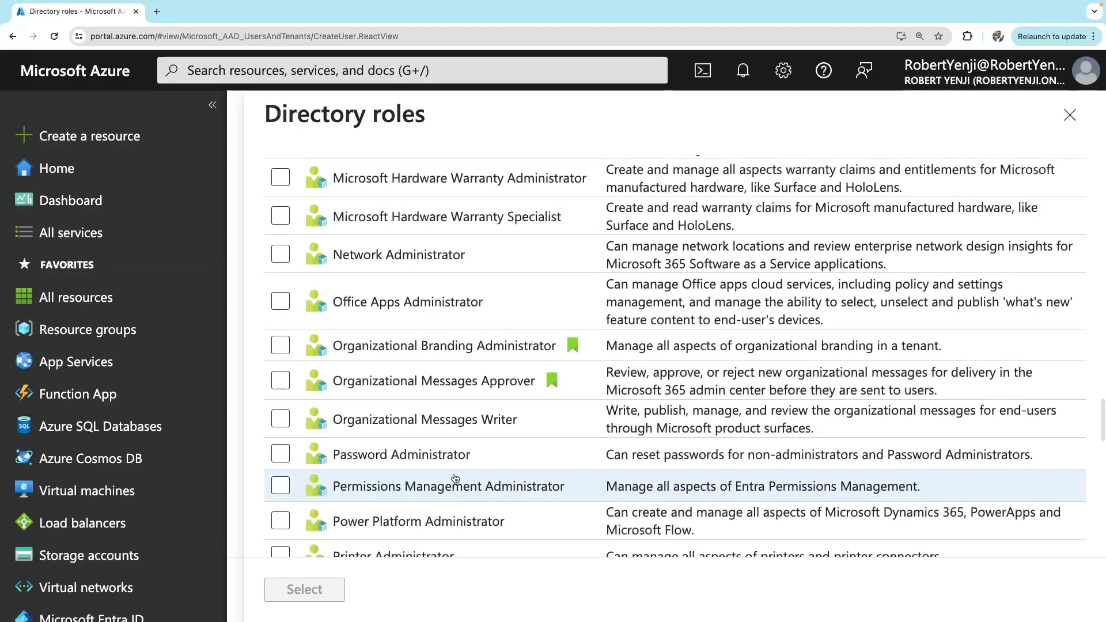
scroll(455, 478, up, 10)
scroll(455, 478, up, 5)
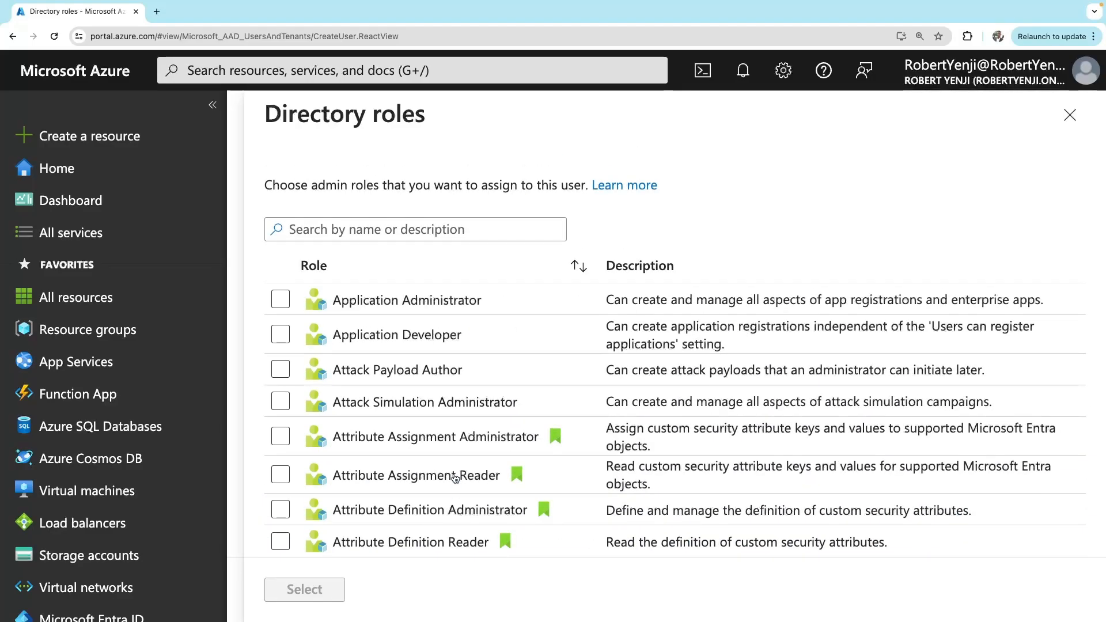
scroll(455, 478, down, 1)
click(334, 207)
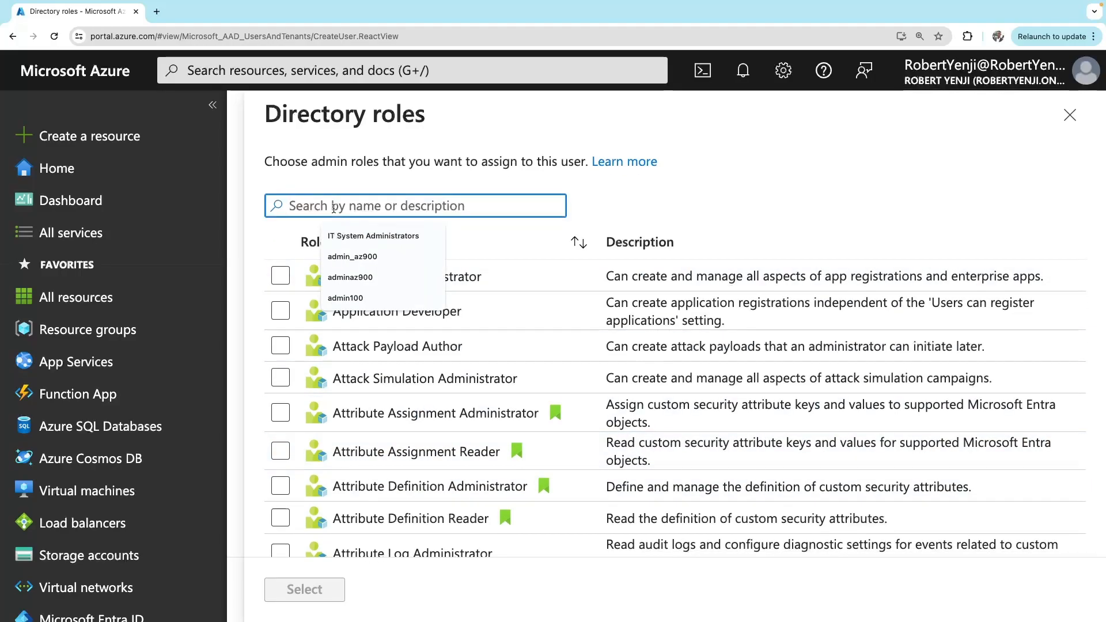
text(De)
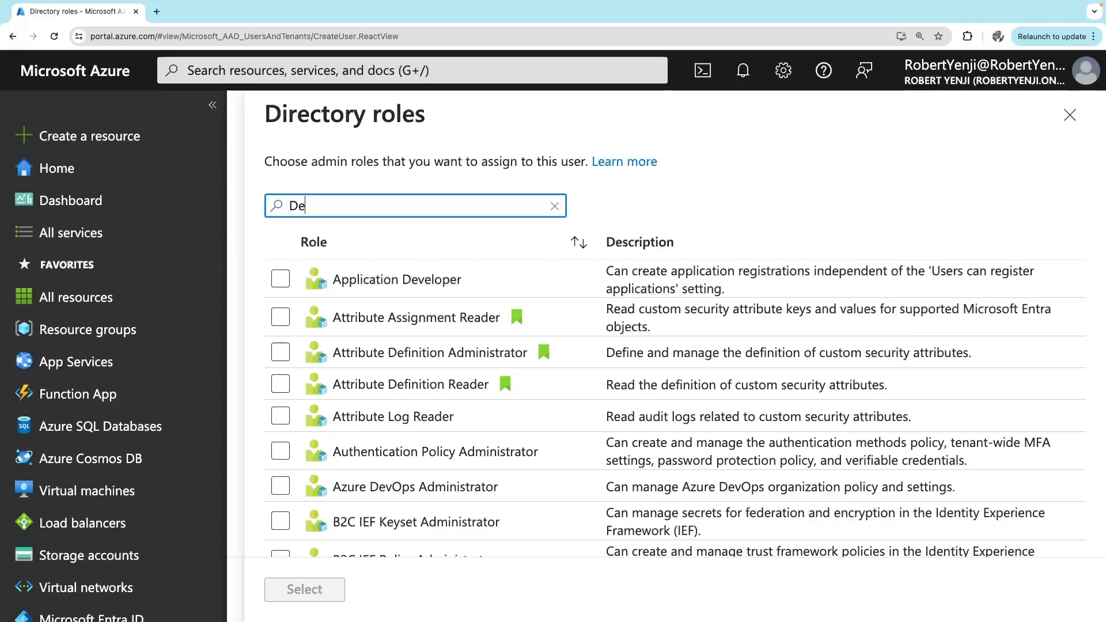
scroll(429, 439, down, 1)
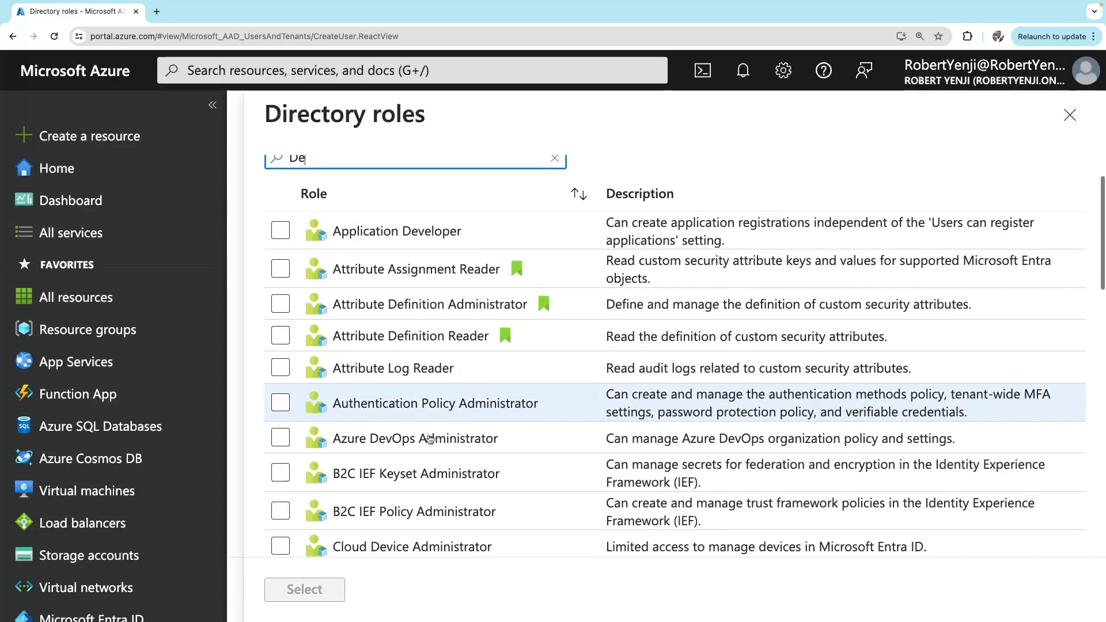
click(283, 226)
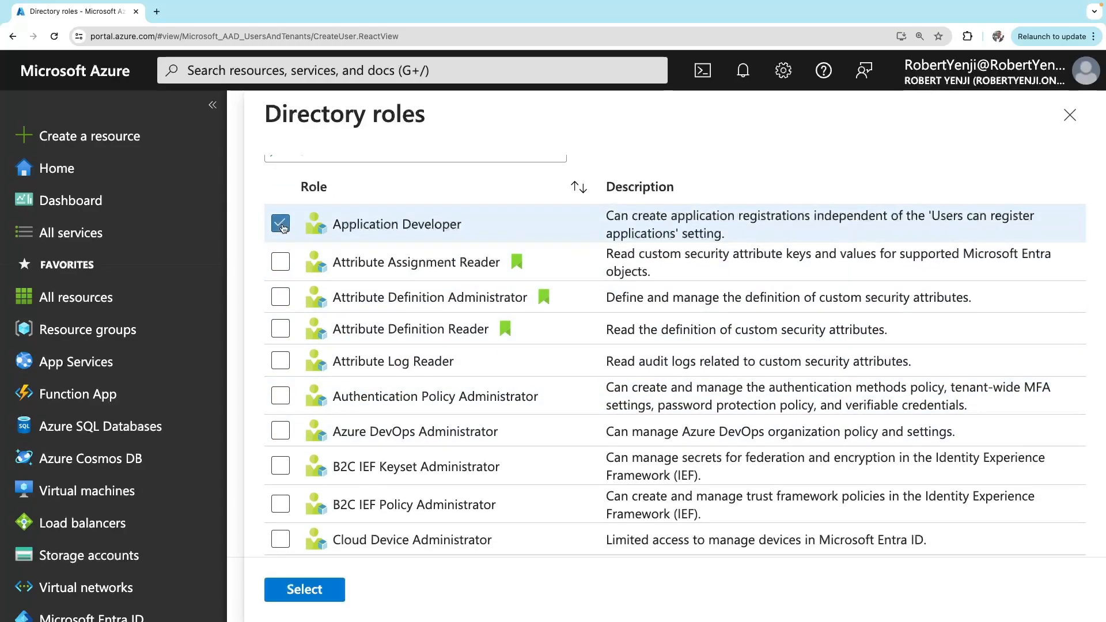
click(322, 596)
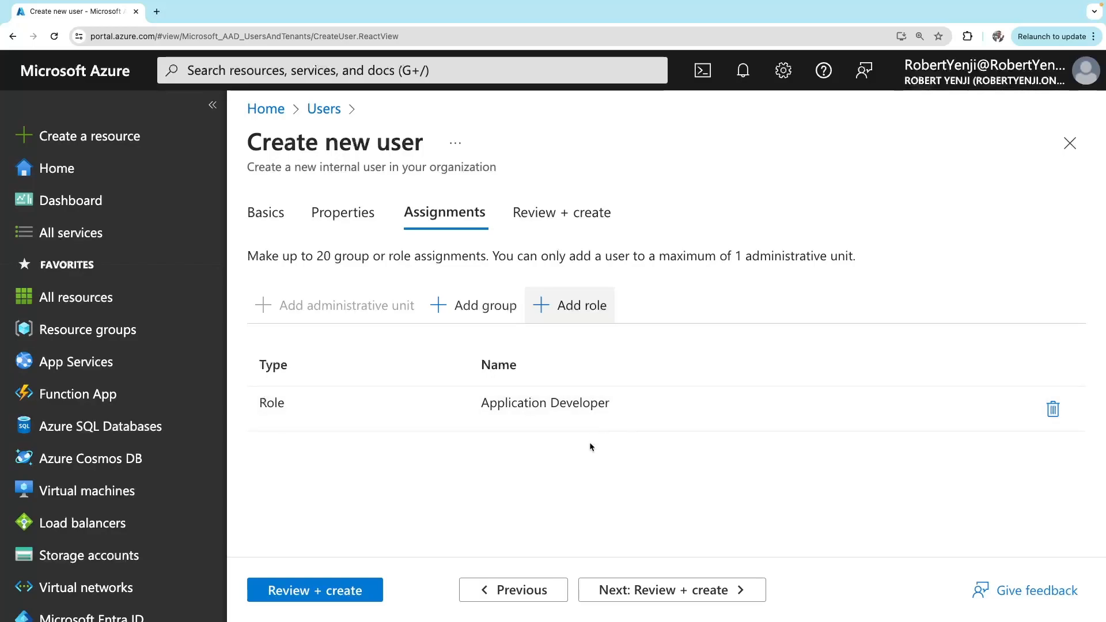
Review the new user's summary and create the user
click(691, 589)
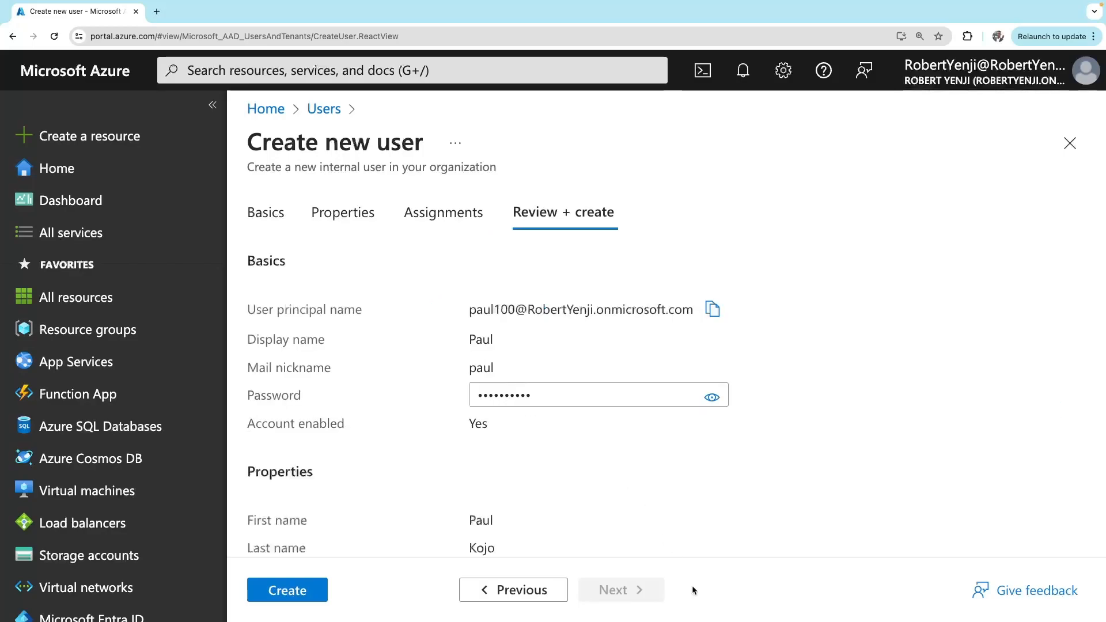
scroll(525, 441, down, 5)
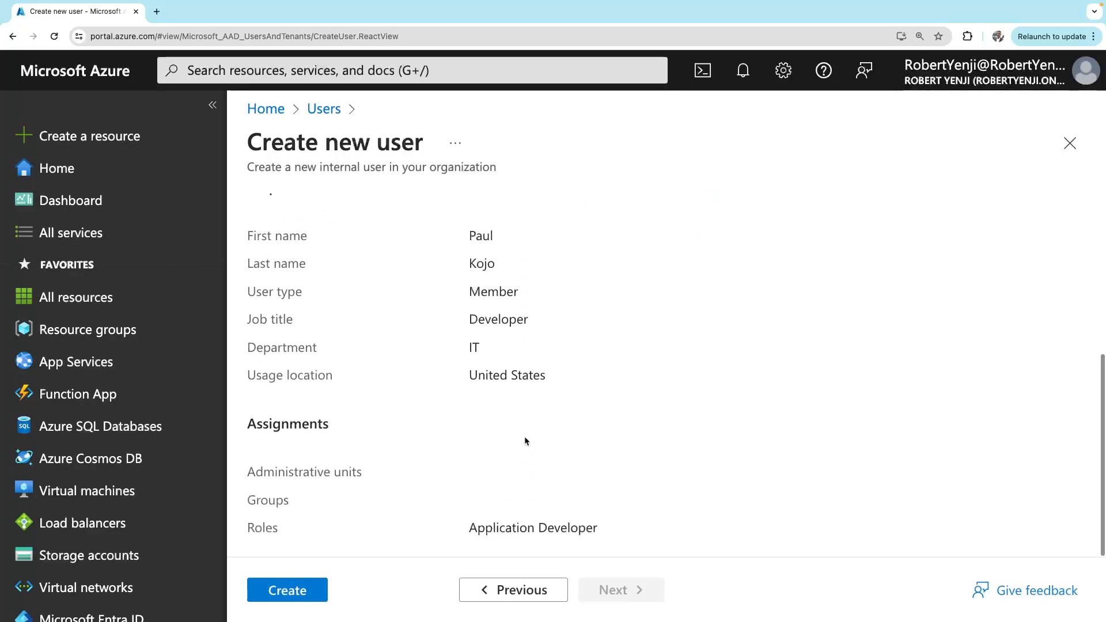
scroll(524, 439, up, 5)
scroll(524, 440, down, 5)
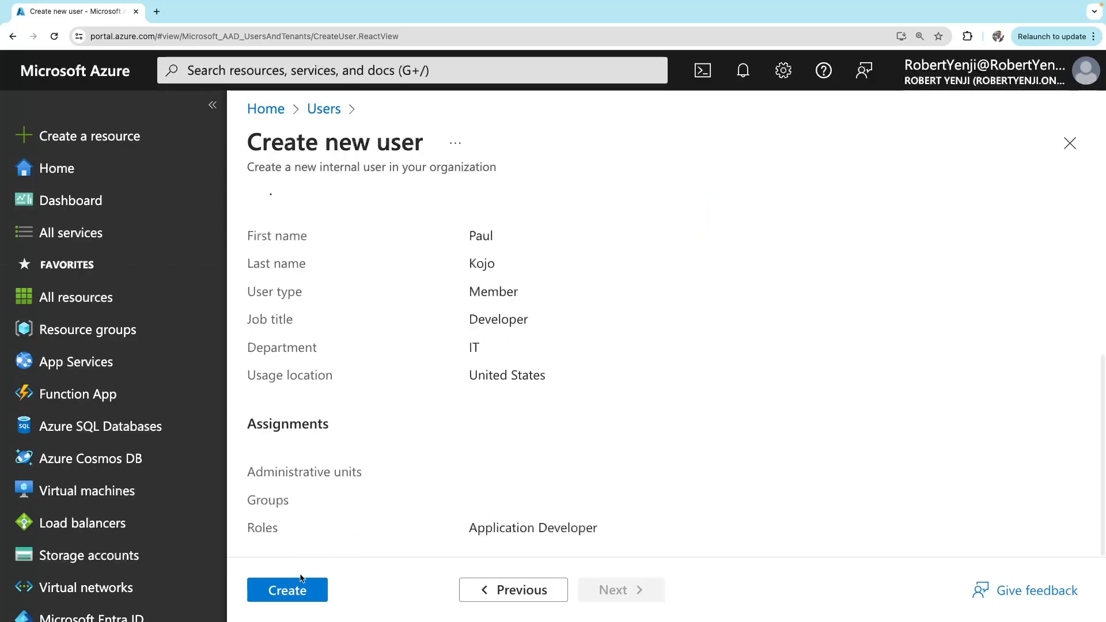
scroll(467, 380, up, 5)
scroll(468, 380, down, 3)
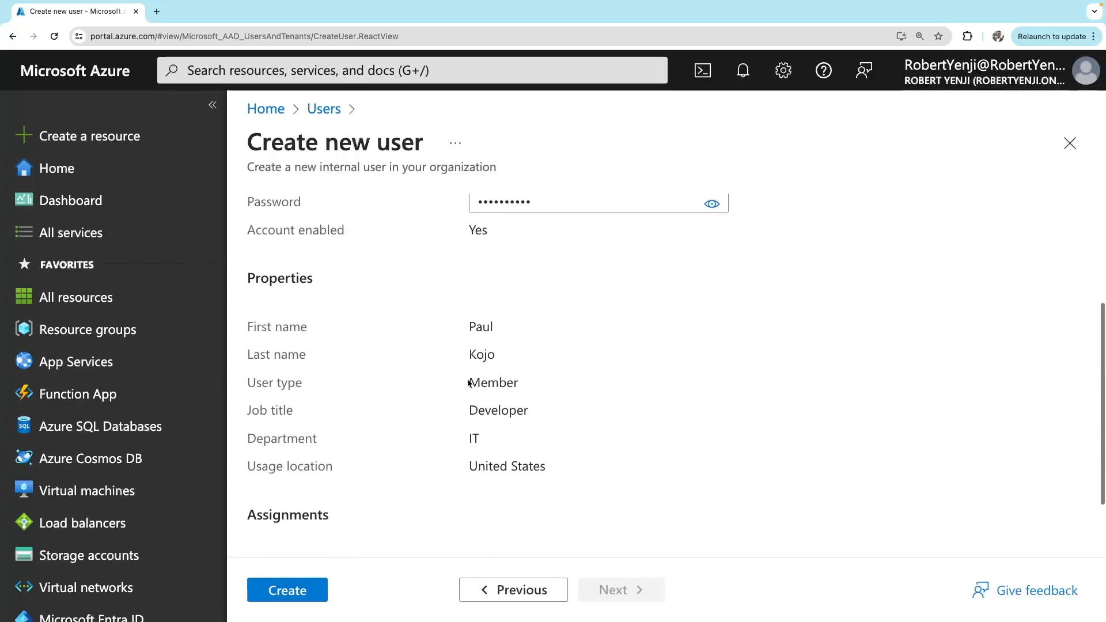
click(282, 598)
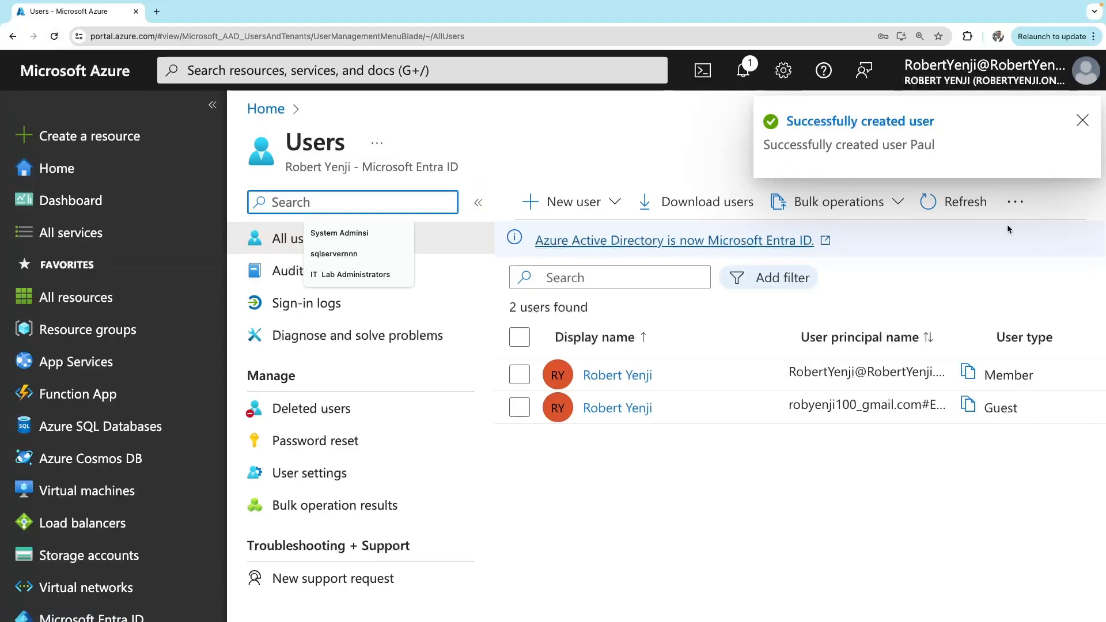
Refresh the Users list to show 3 users and open the new user's profile overview
click(957, 208)
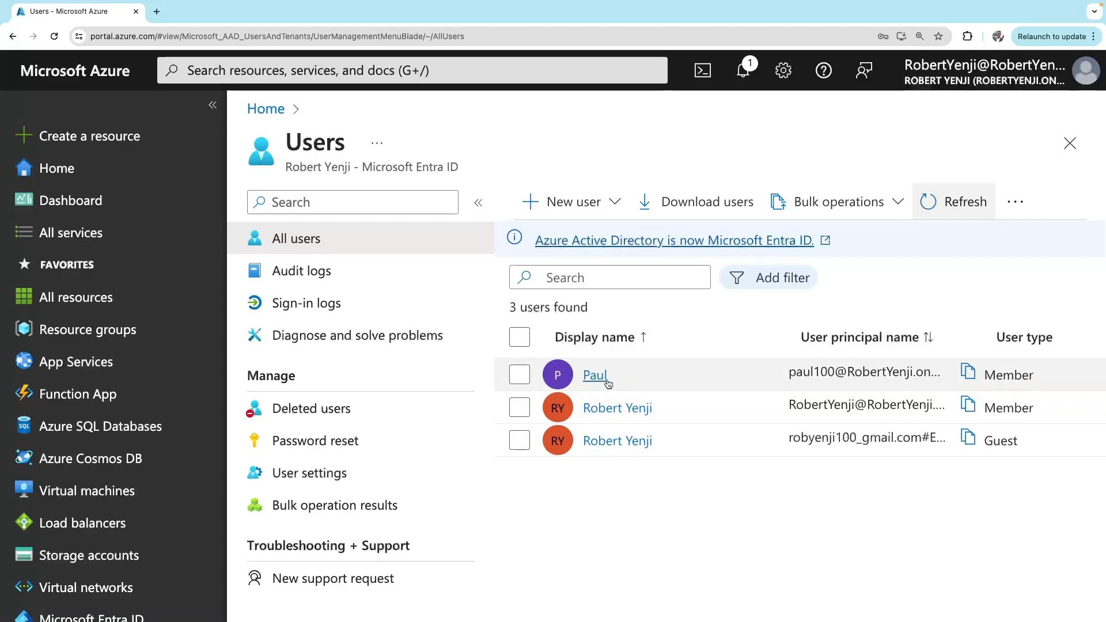
scroll(617, 524, down, 1)
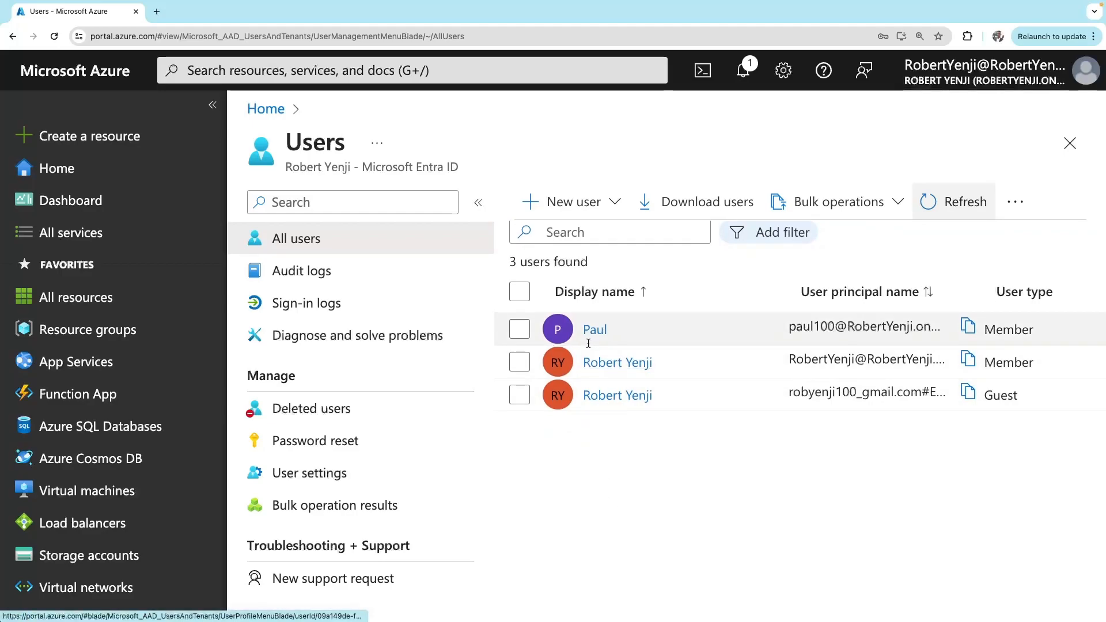
scroll(576, 542, down, 1)
scroll(576, 545, up, 2)
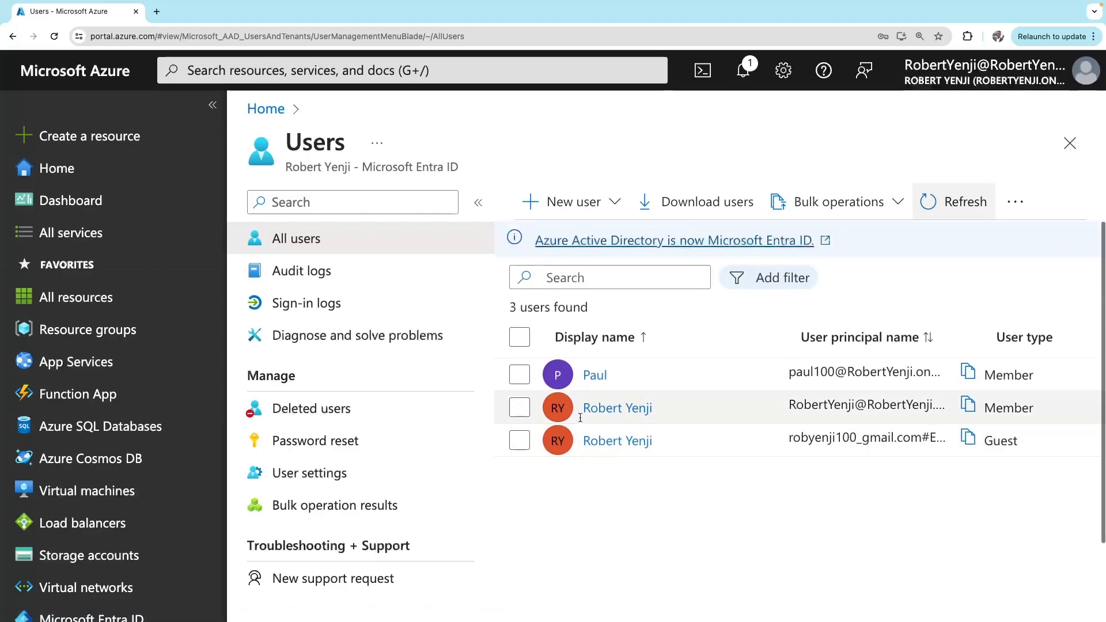
click(529, 375)
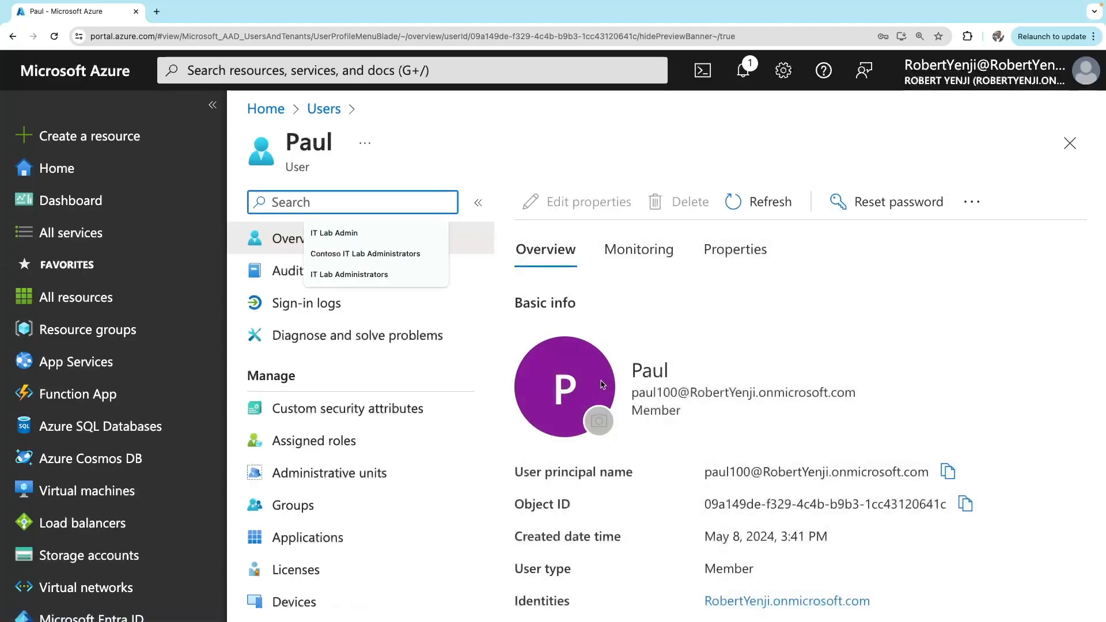
click(521, 134)
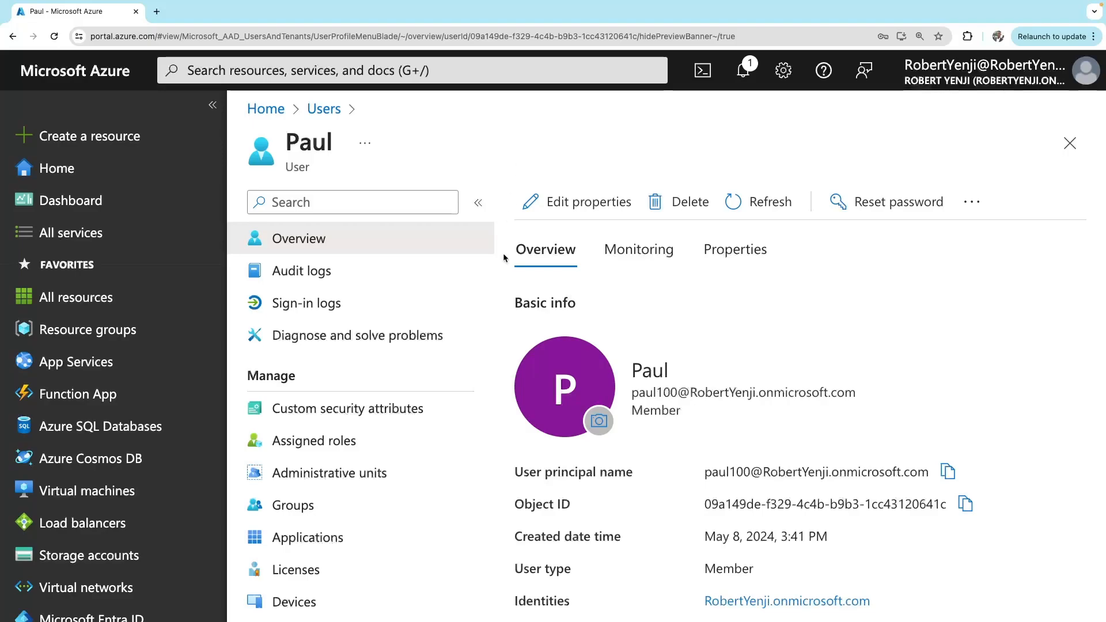
scroll(386, 432, down, 3)
scroll(385, 503, up, 3)
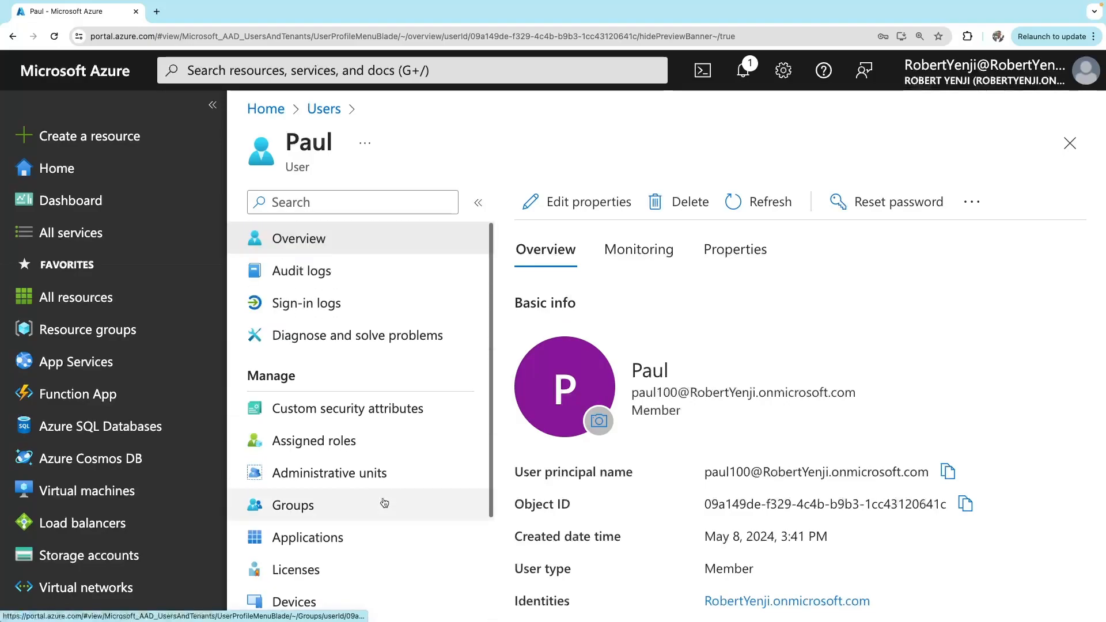
Append the user's last name to the display name in Edit properties
click(590, 207)
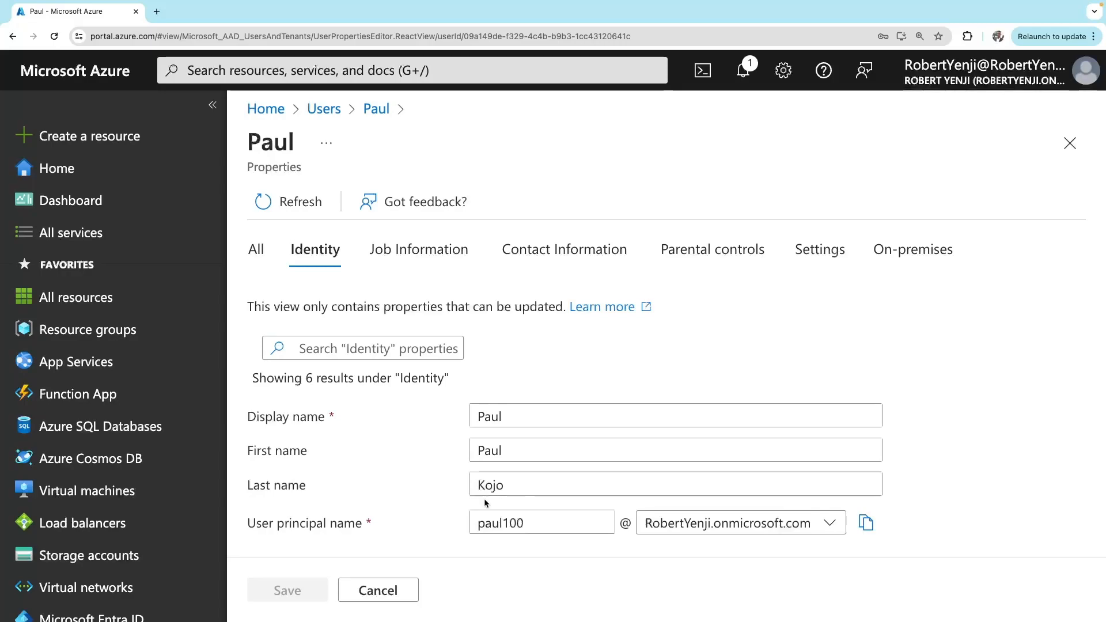
click(518, 417)
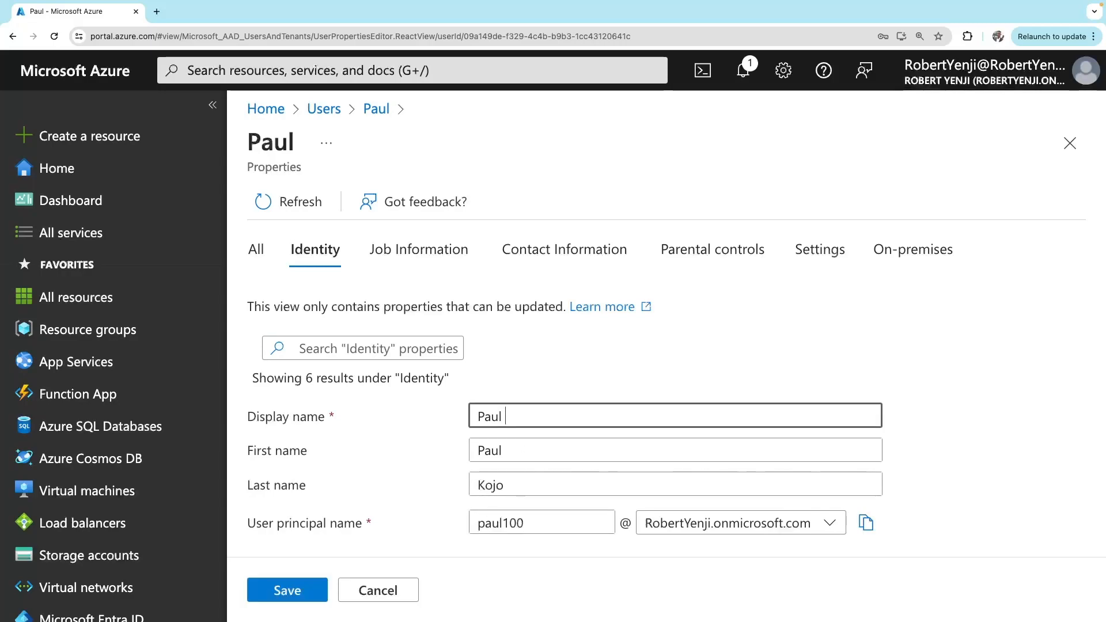
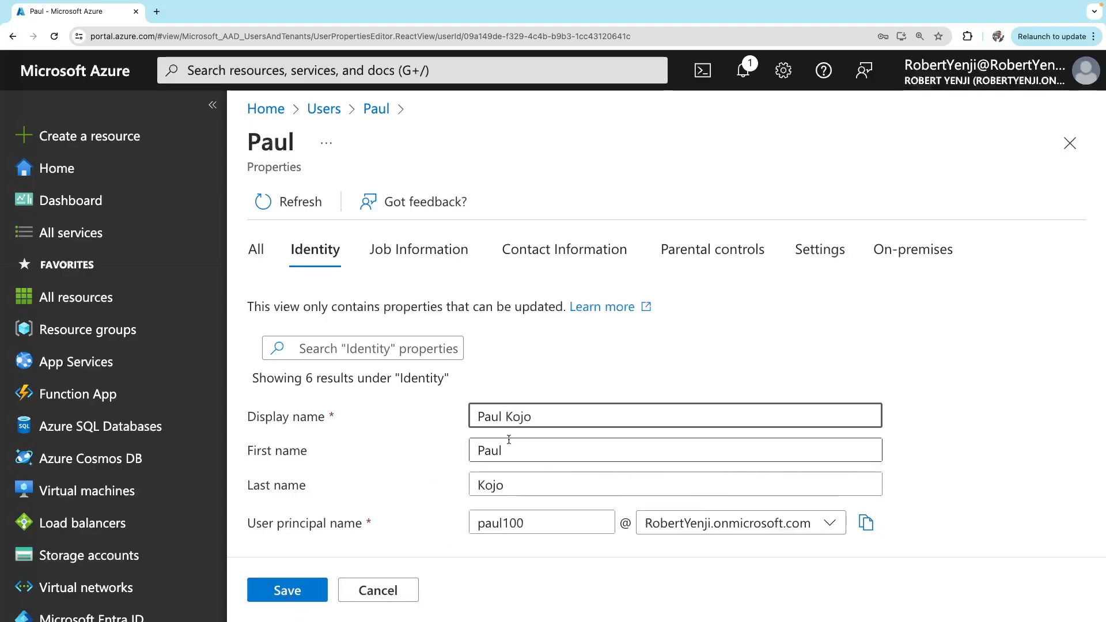
scroll(508, 439, down, 2)
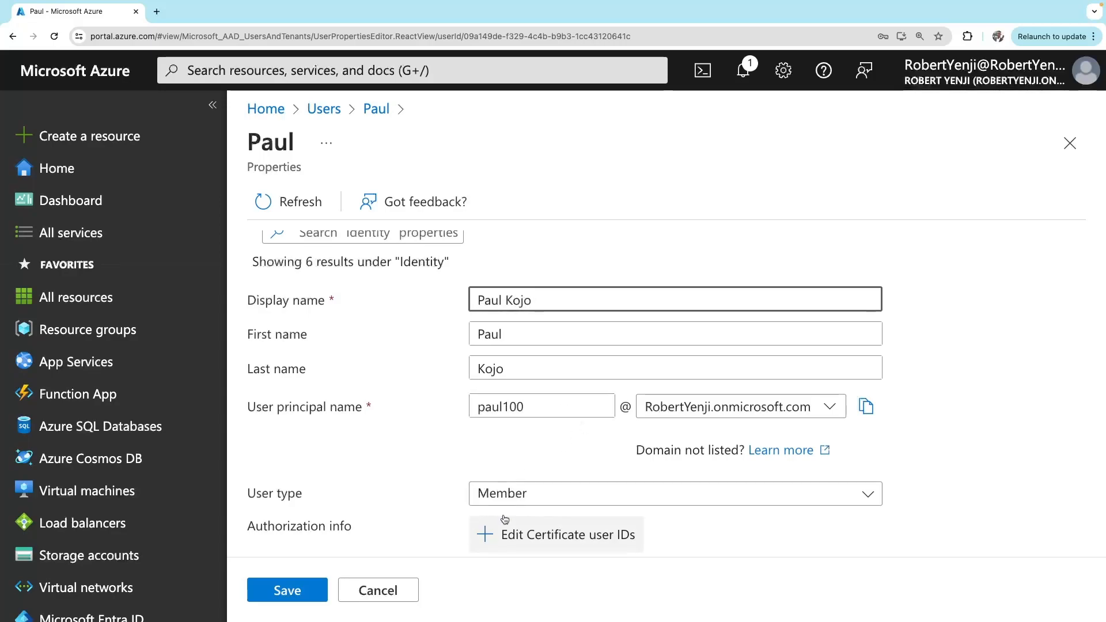
scroll(514, 336, up, 3)
Review the Job, Contact, Parental controls and Settings tabs, then save the changes
click(425, 250)
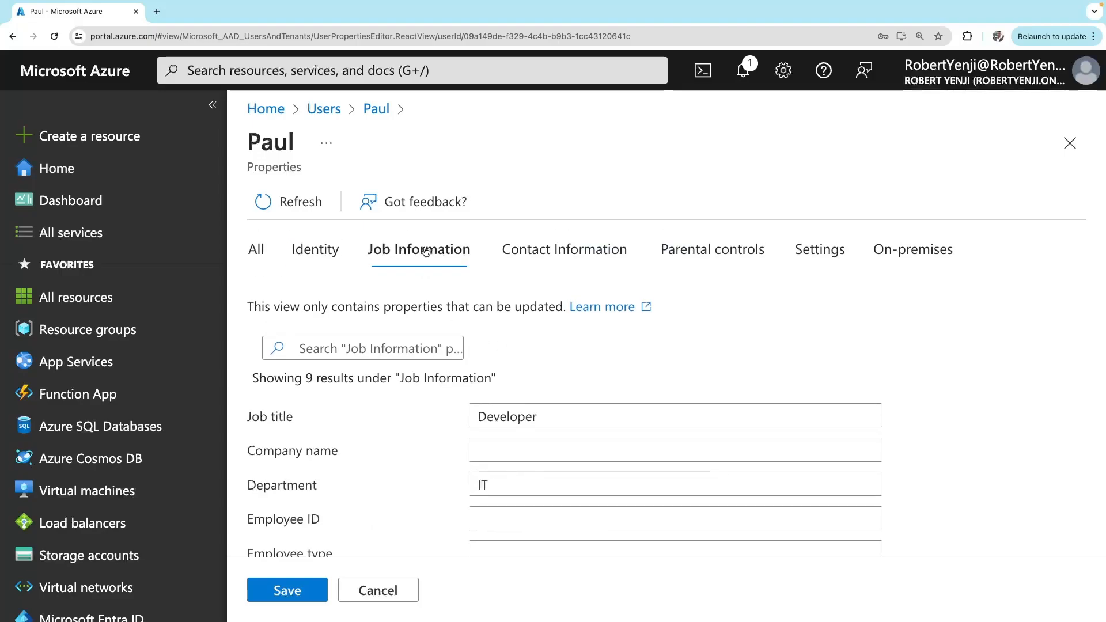
scroll(513, 418, down, 3)
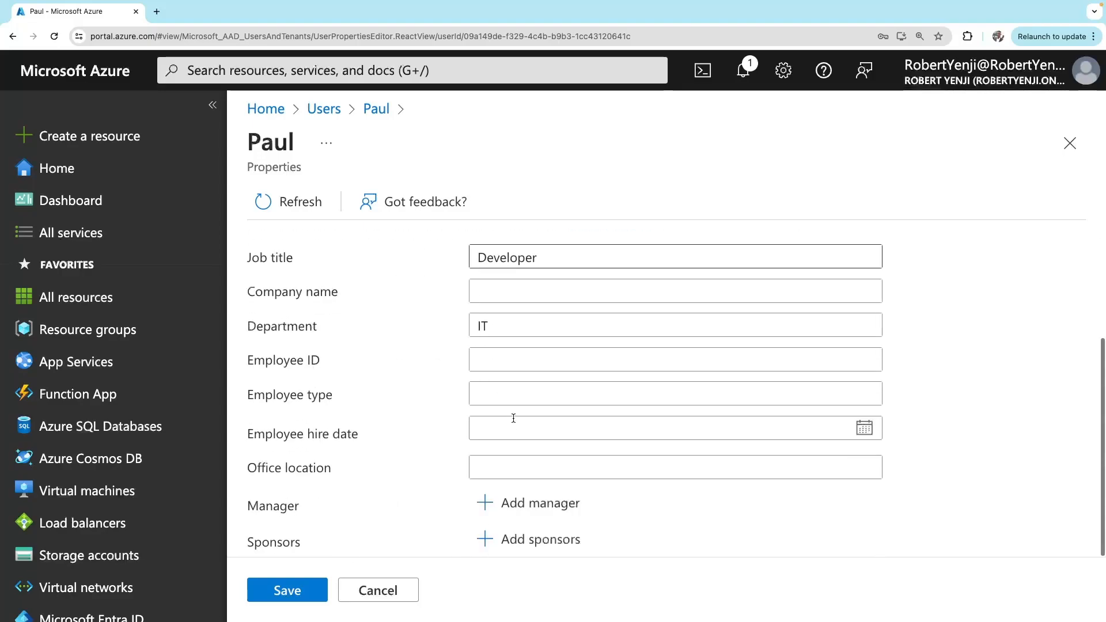
scroll(513, 419, up, 3)
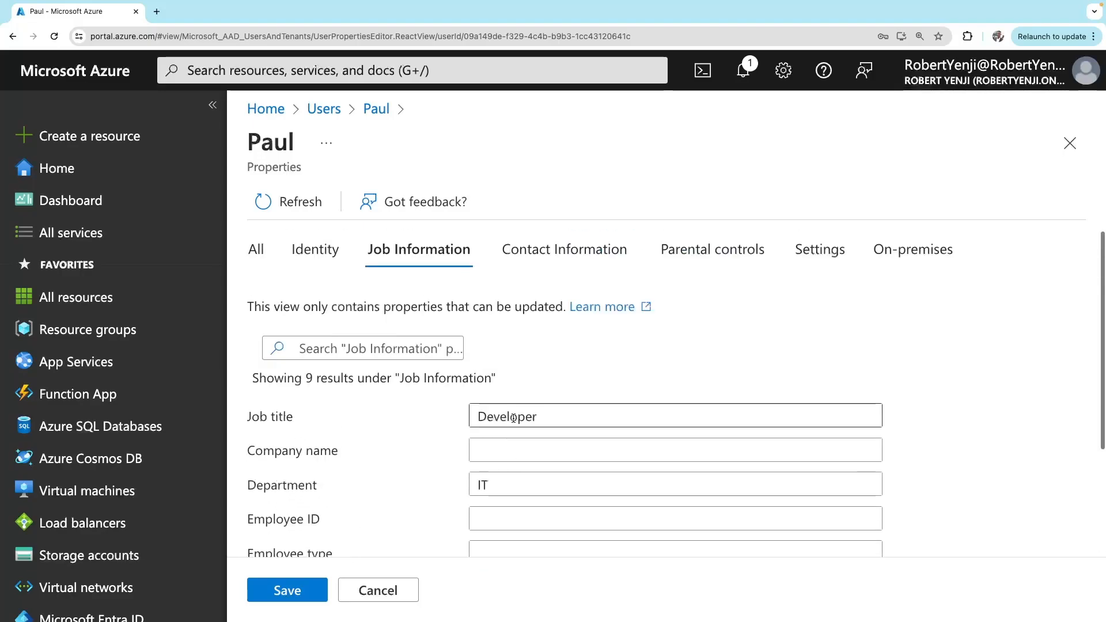
click(564, 250)
scroll(546, 457, down, 3)
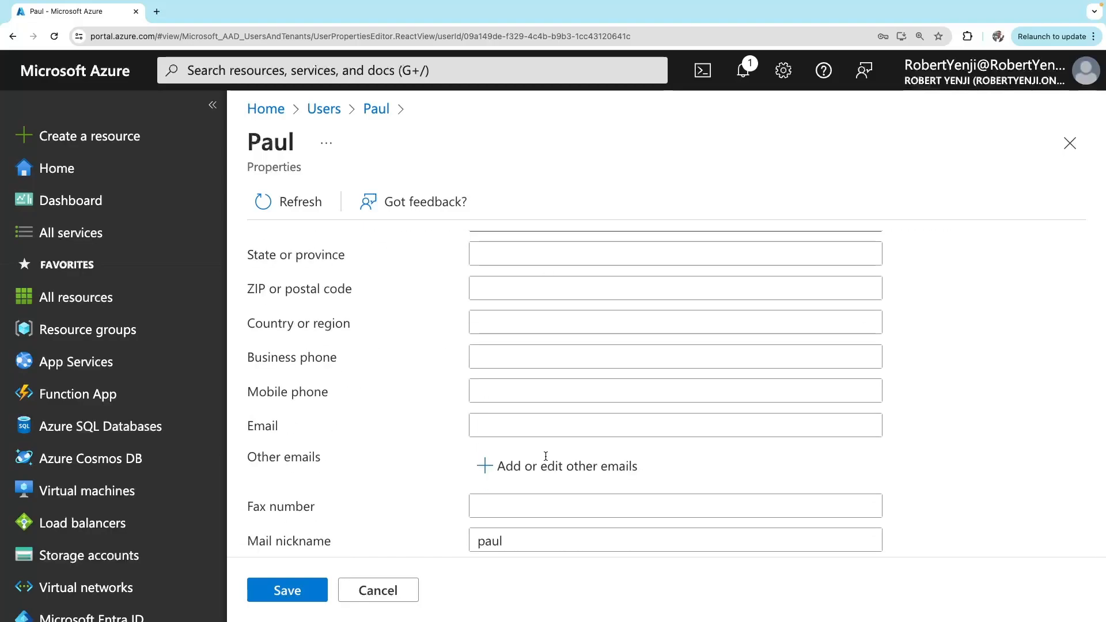
scroll(544, 456, up, 5)
click(722, 254)
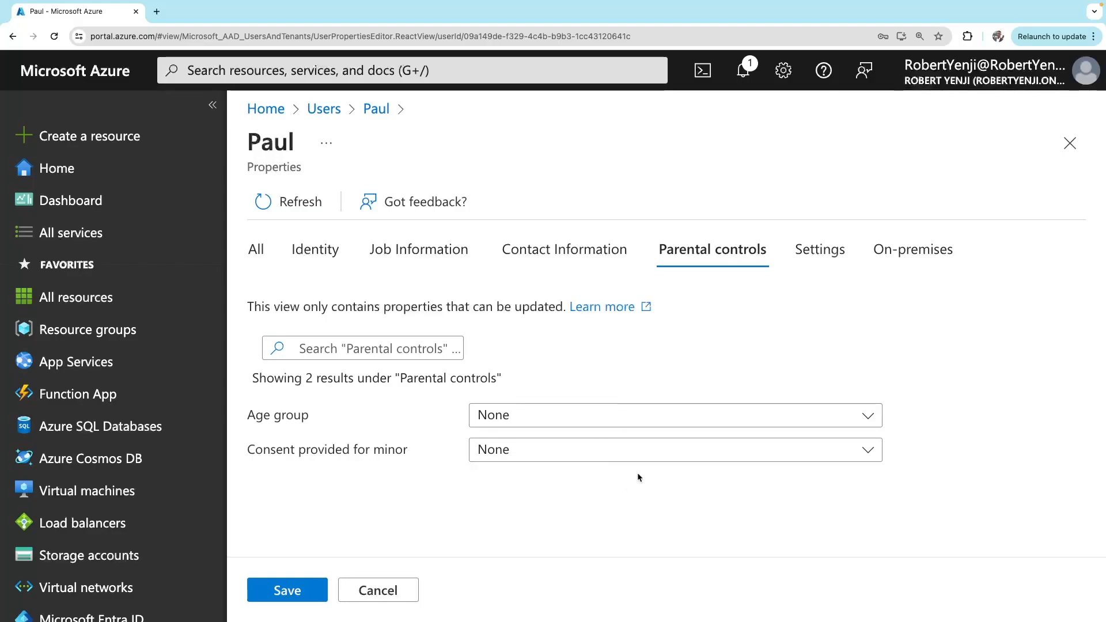
click(826, 256)
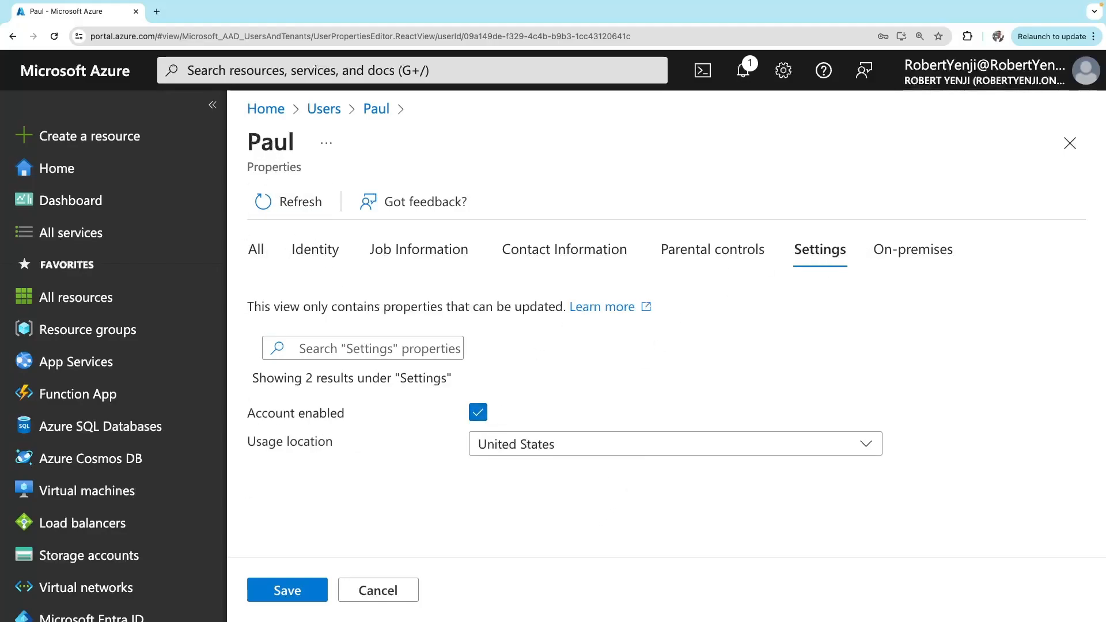
click(297, 590)
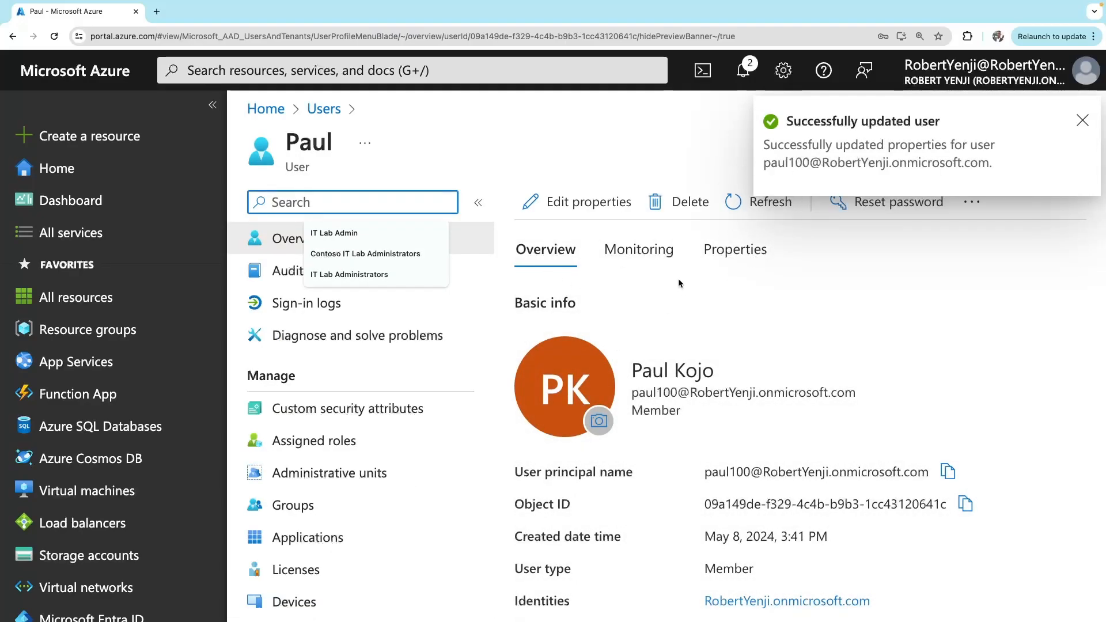
Check the user's Monitoring tab, then scroll through the full Properties listing
click(648, 261)
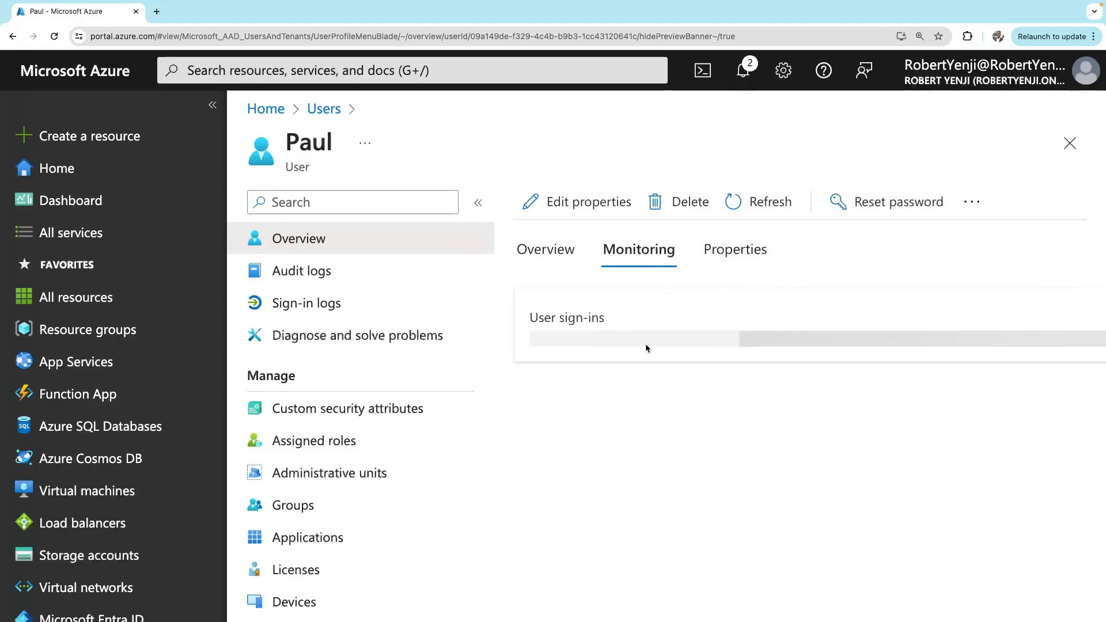
scroll(645, 348, down, 2)
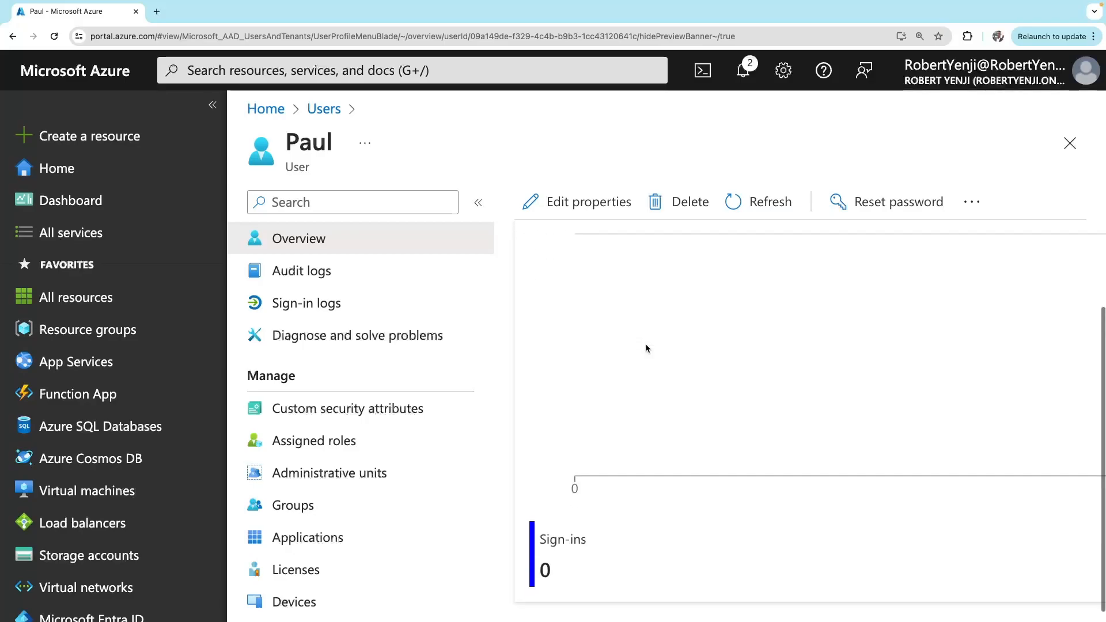
scroll(645, 348, up, 2)
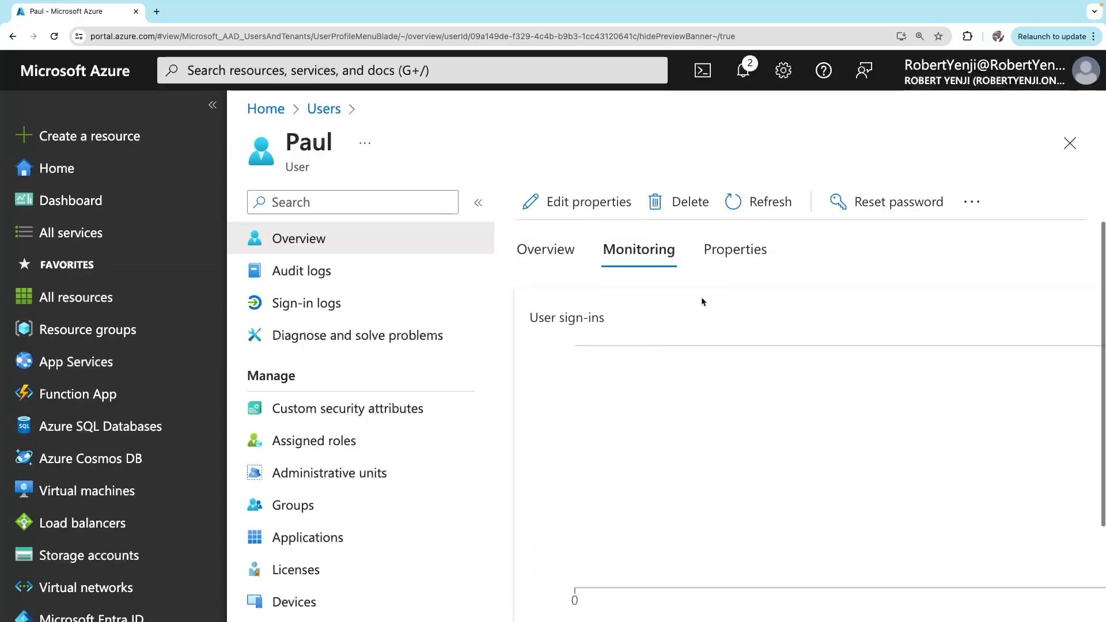
click(738, 249)
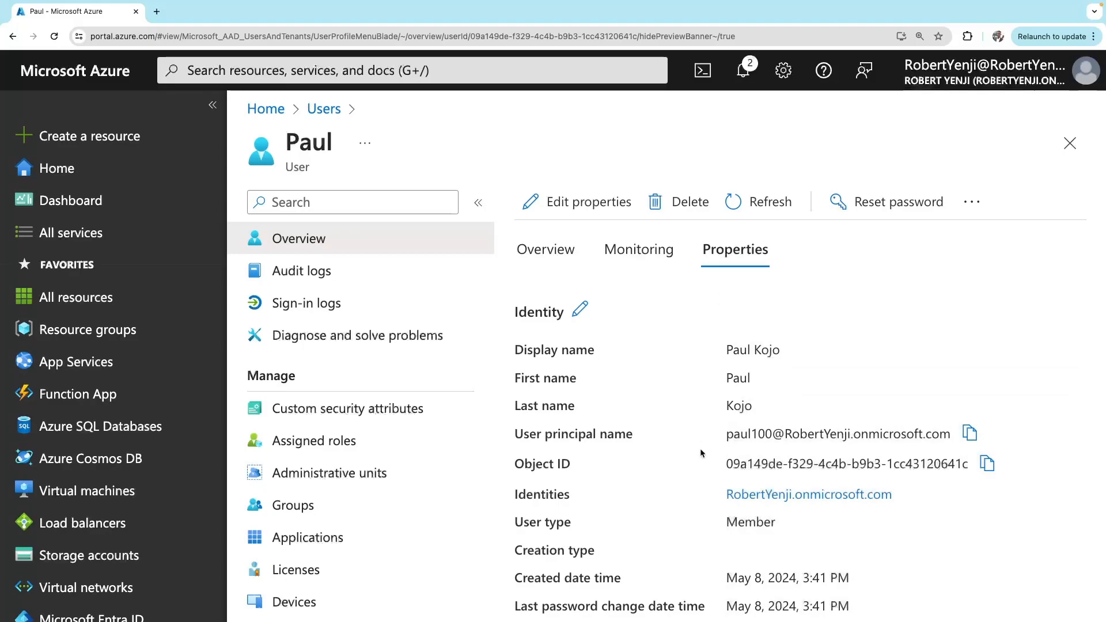
scroll(701, 453, down, 6)
scroll(701, 454, down, 10)
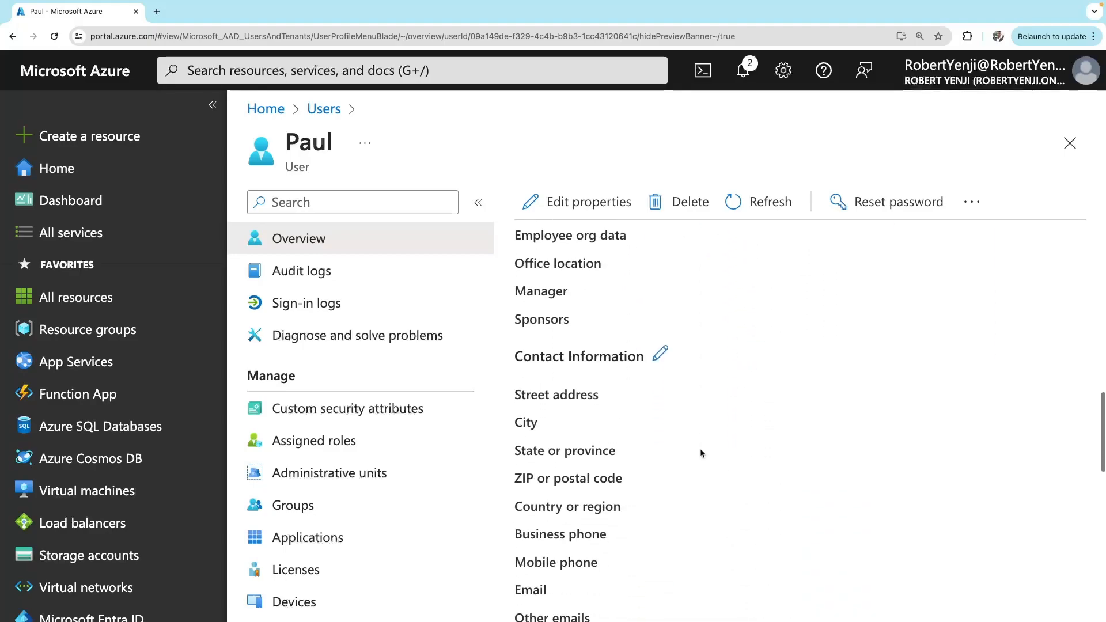
scroll(700, 452, up, 1)
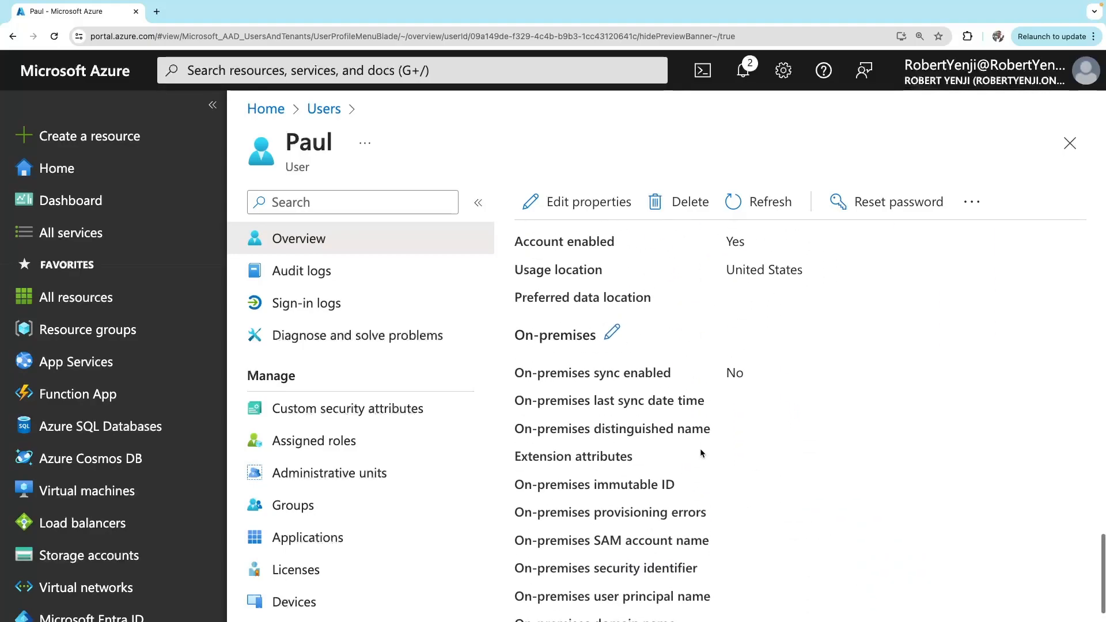
scroll(700, 453, up, 8)
scroll(701, 453, up, 8)
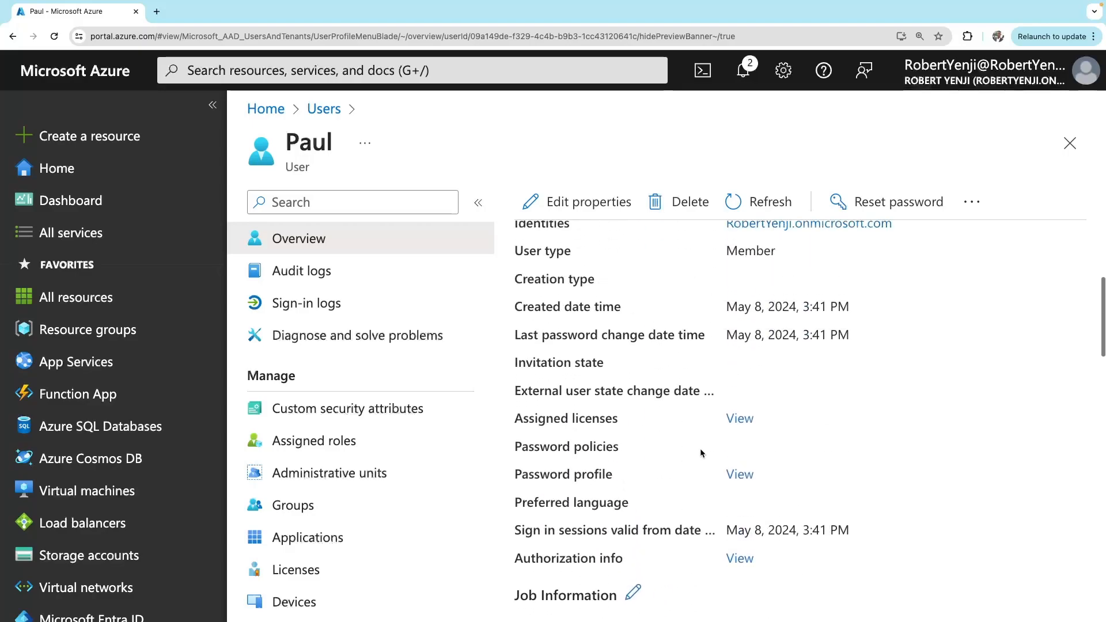
scroll(701, 454, down, 5)
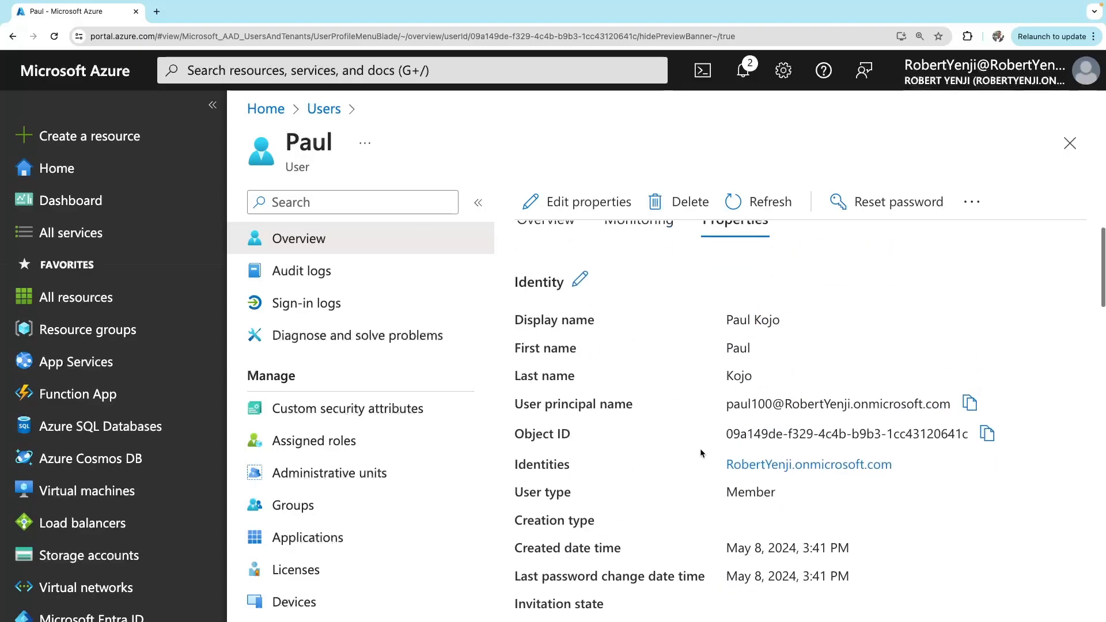
scroll(701, 453, up, 5)
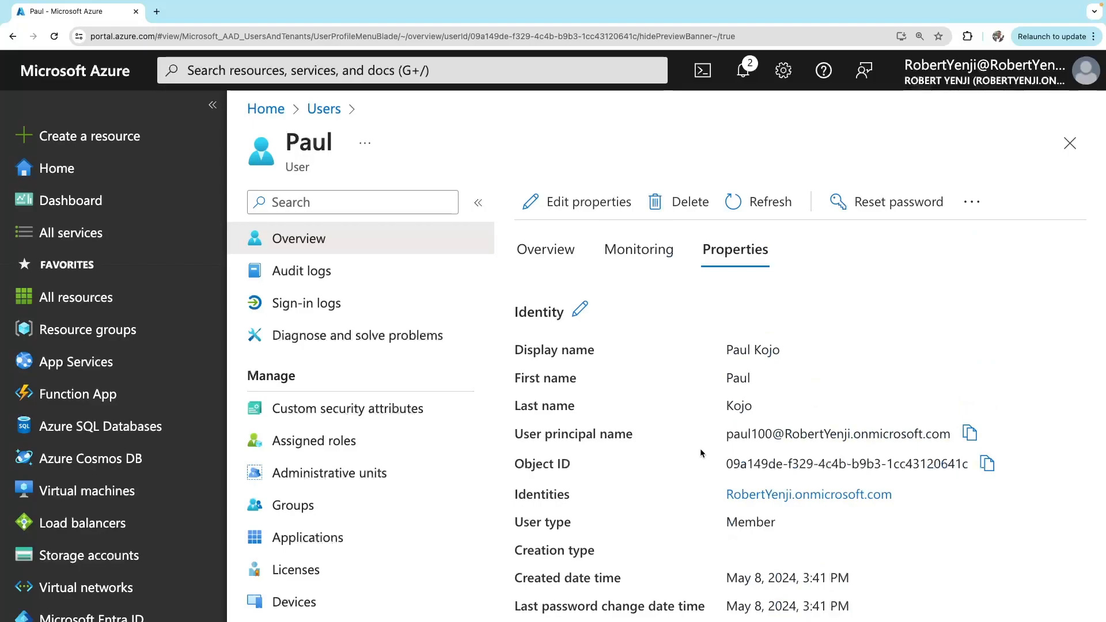
Reset the user's password to a new temporary password and close the reset panel
click(903, 215)
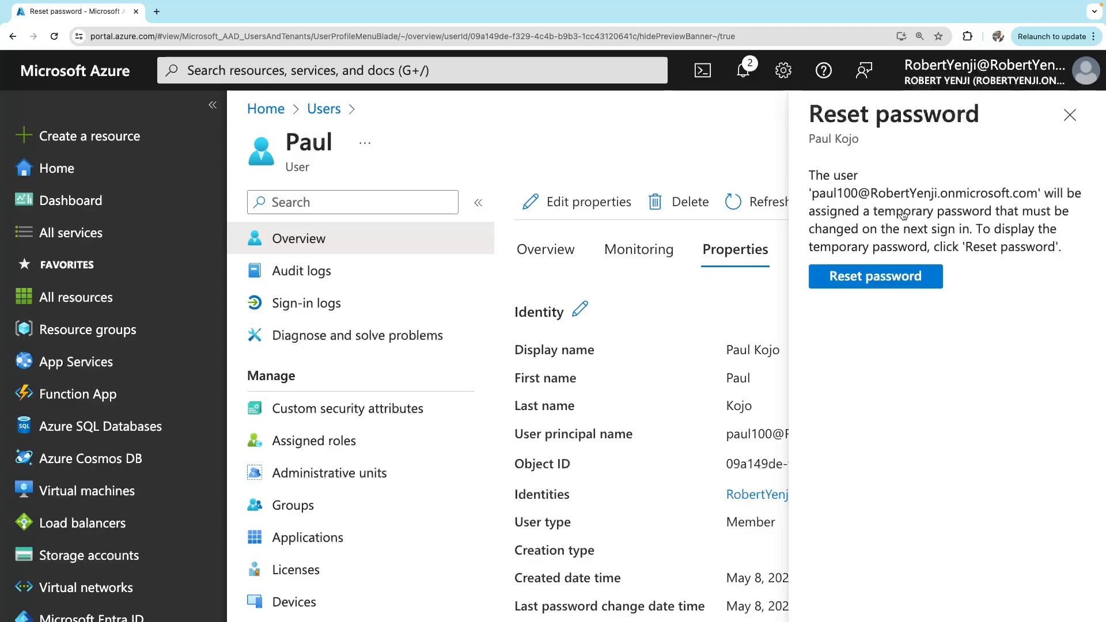
click(876, 278)
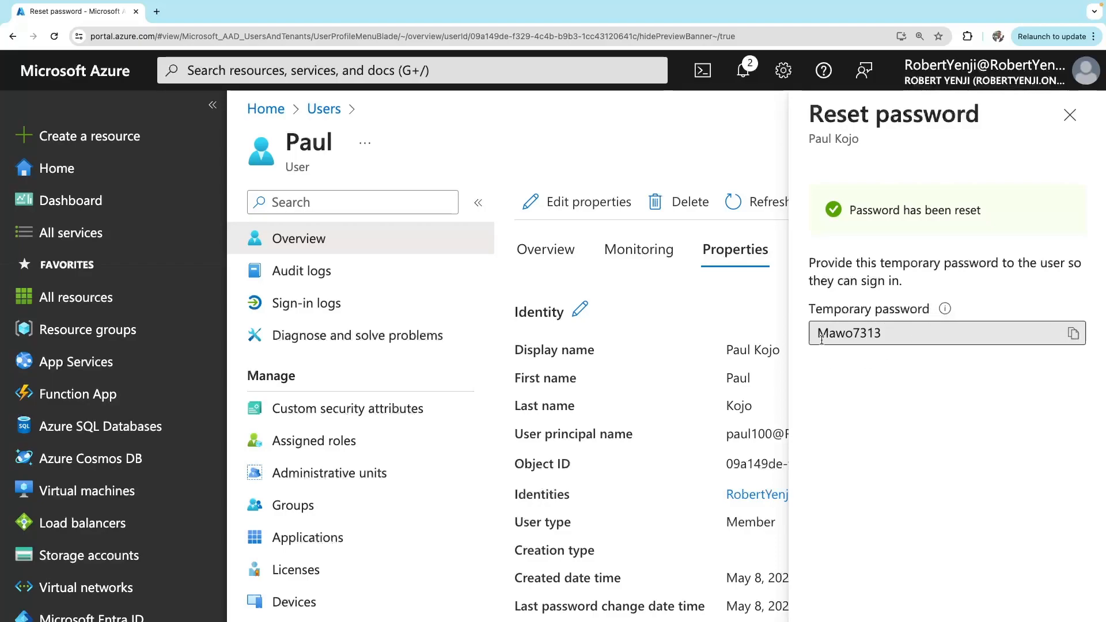
click(1069, 116)
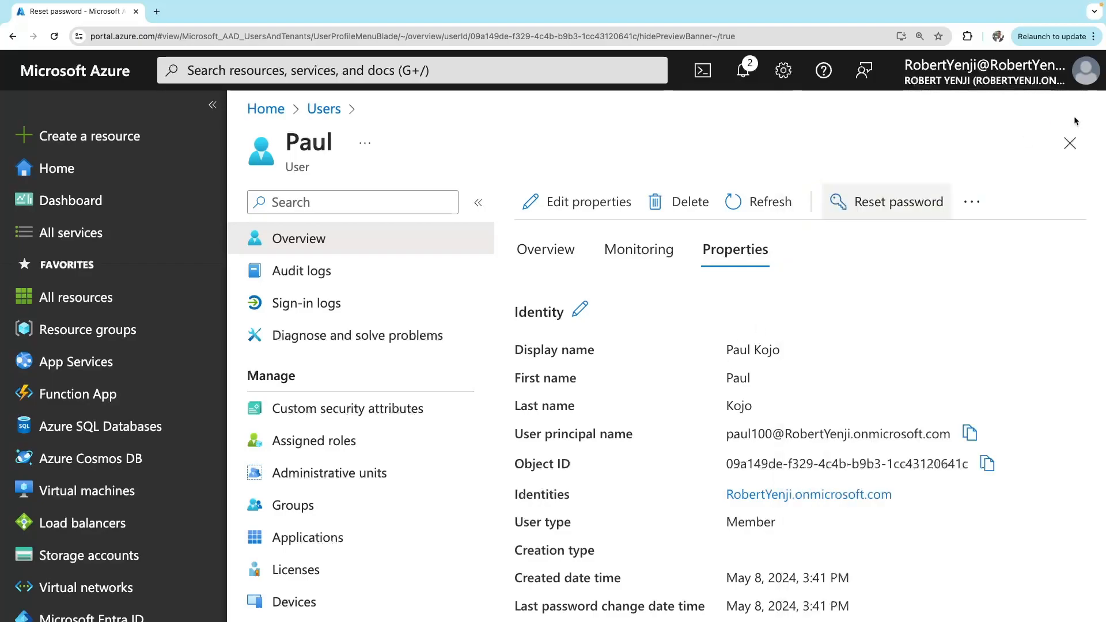
Check the user's audit logs, then the sign-in logs, which show no sign-ins in 24 hours
scroll(361, 396, down, 3)
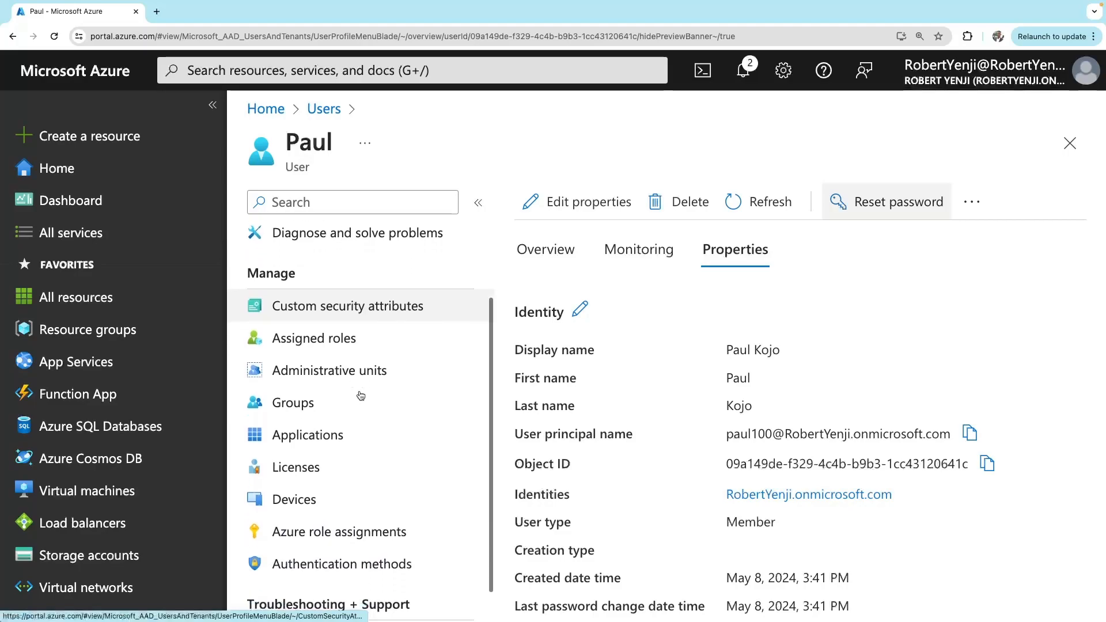
scroll(282, 395, up, 3)
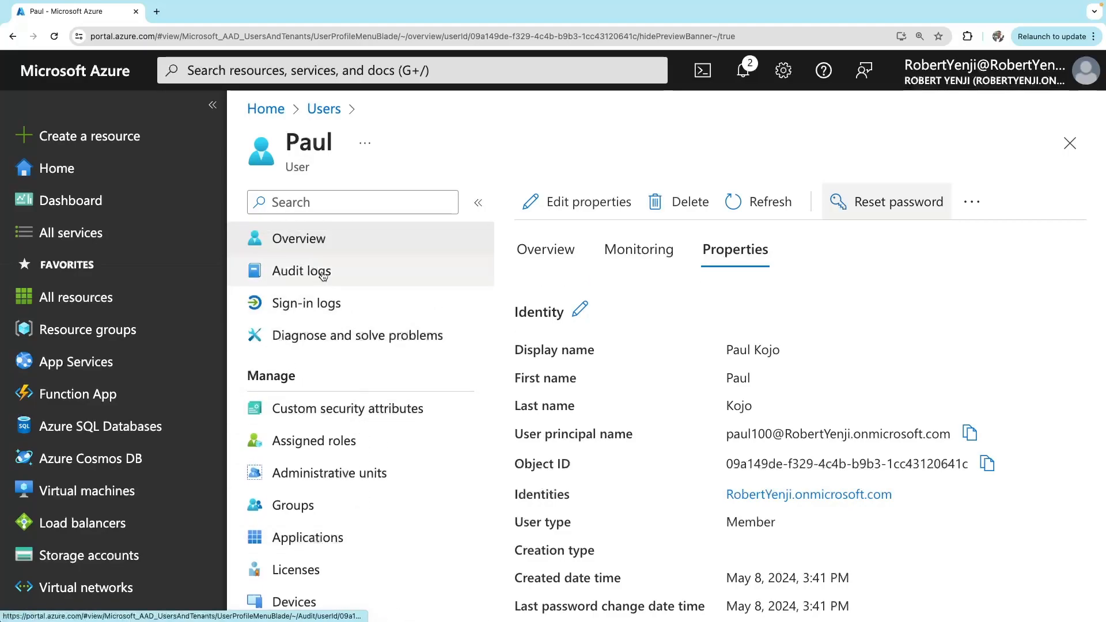
click(323, 275)
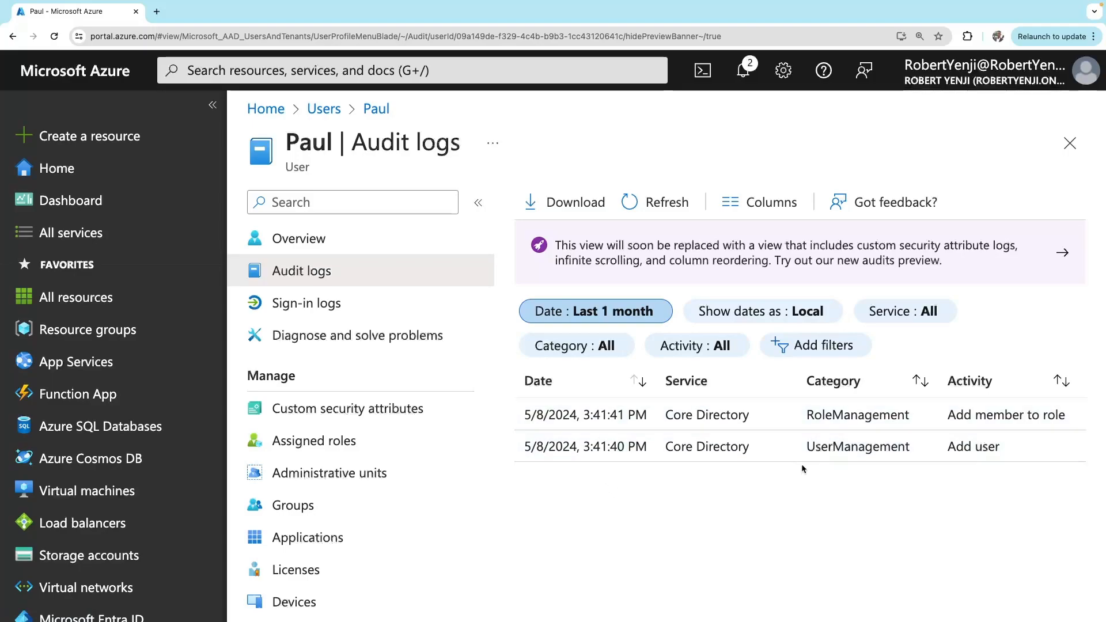
click(310, 305)
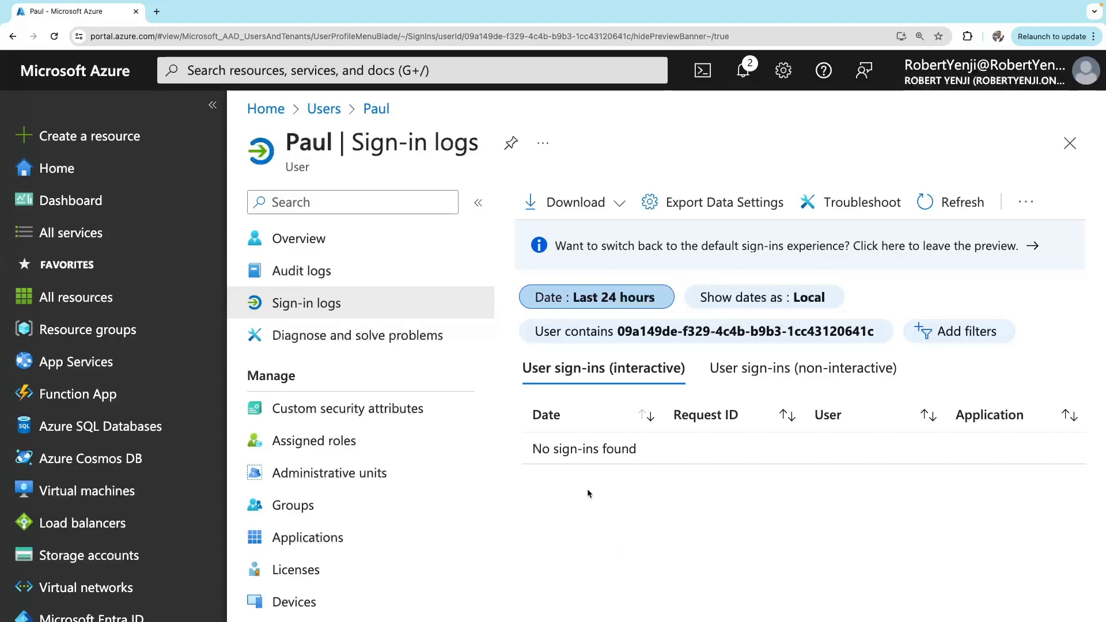
scroll(327, 412, down, 3)
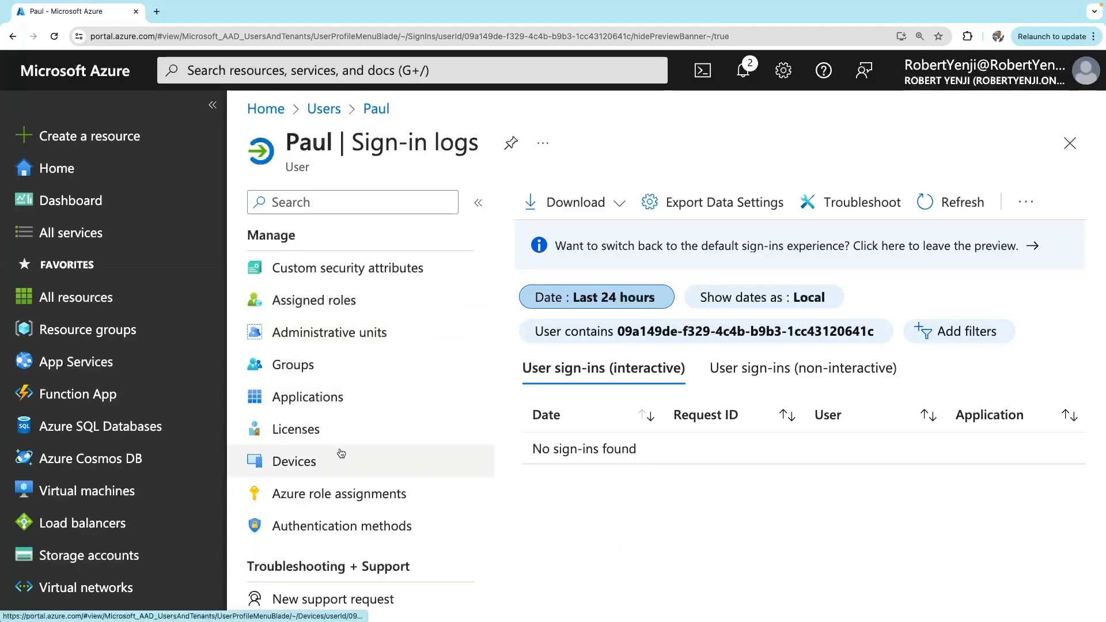
Open the user's assigned roles and browse the directory roles available to add
click(327, 309)
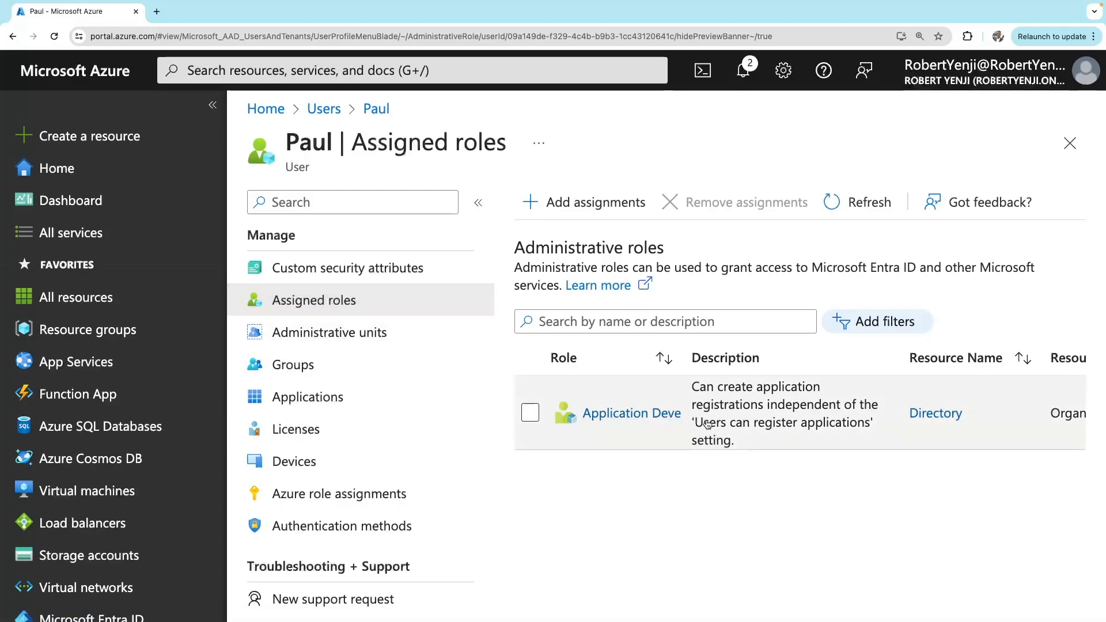
click(596, 212)
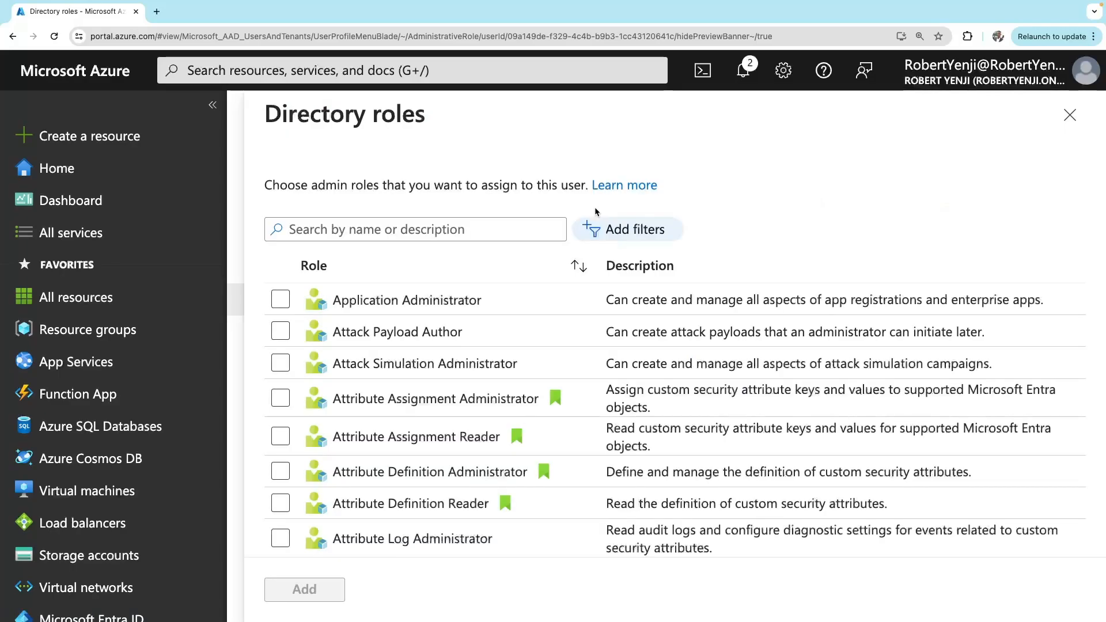
scroll(479, 415, down, 15)
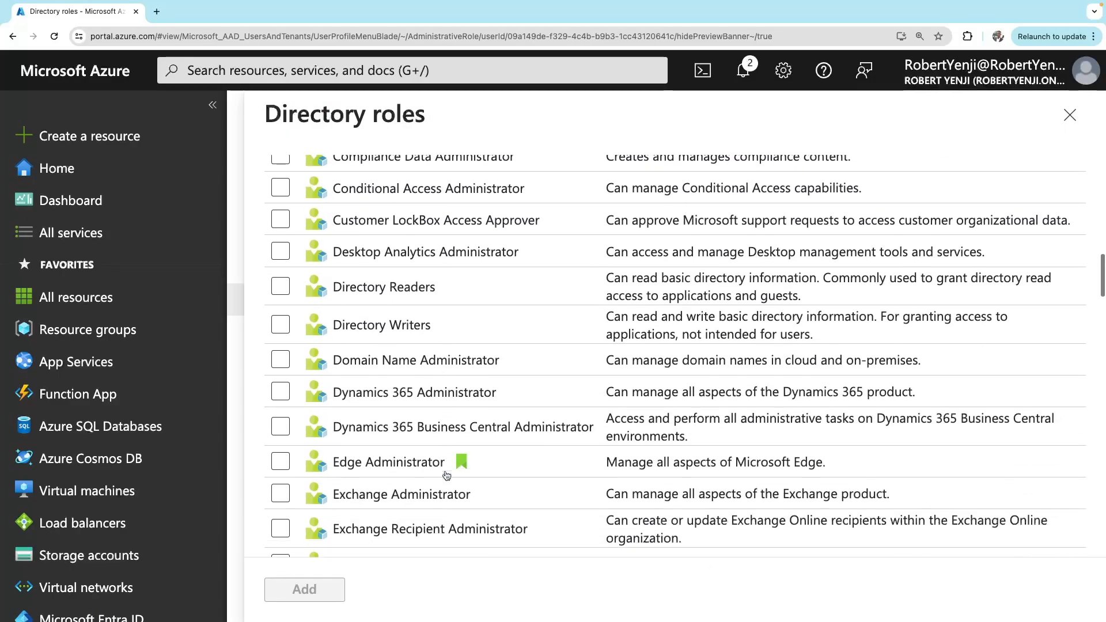
scroll(447, 476, down, 20)
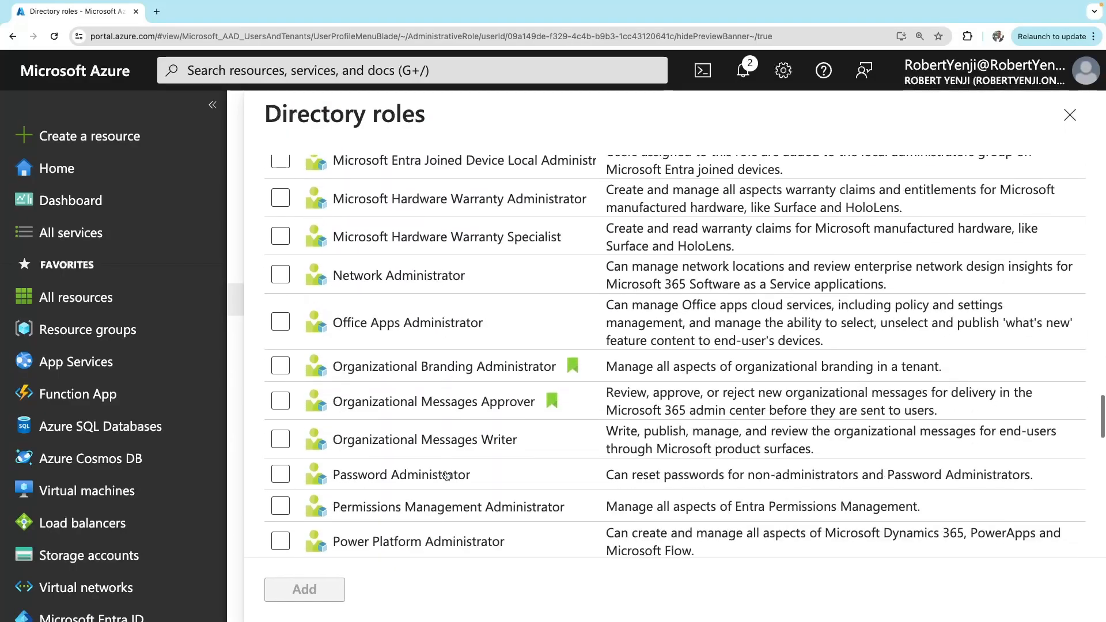
scroll(447, 476, down, 10)
scroll(447, 475, up, 20)
Search the roles for 'devel', assign Azure DevOps Administrator, and refresh the assigned roles list
click(399, 235)
text(devel)
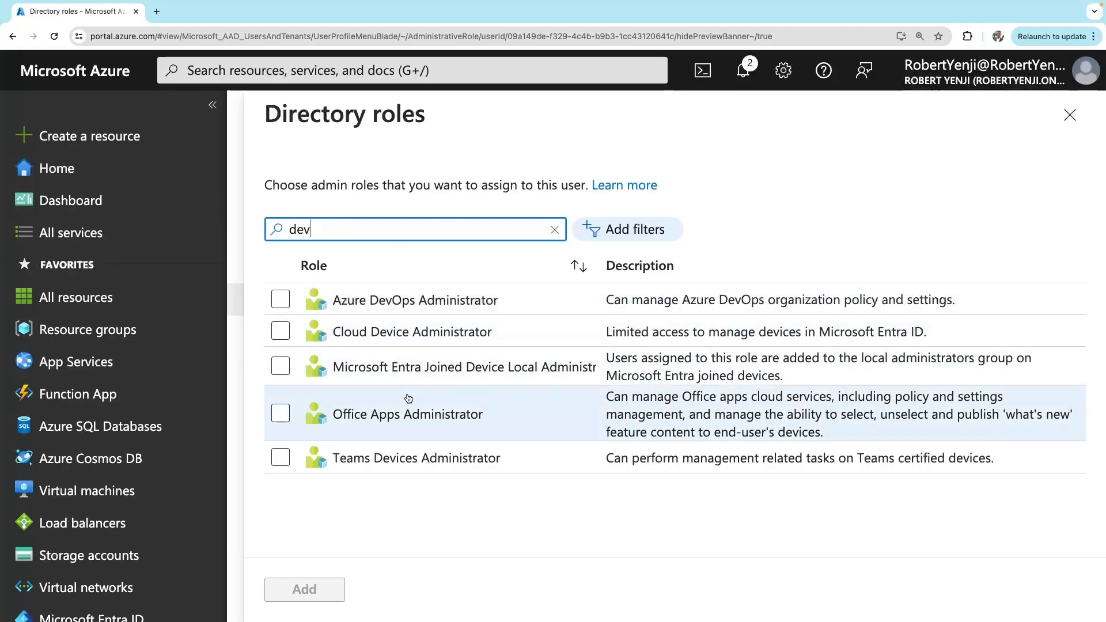
key(BackSpace)
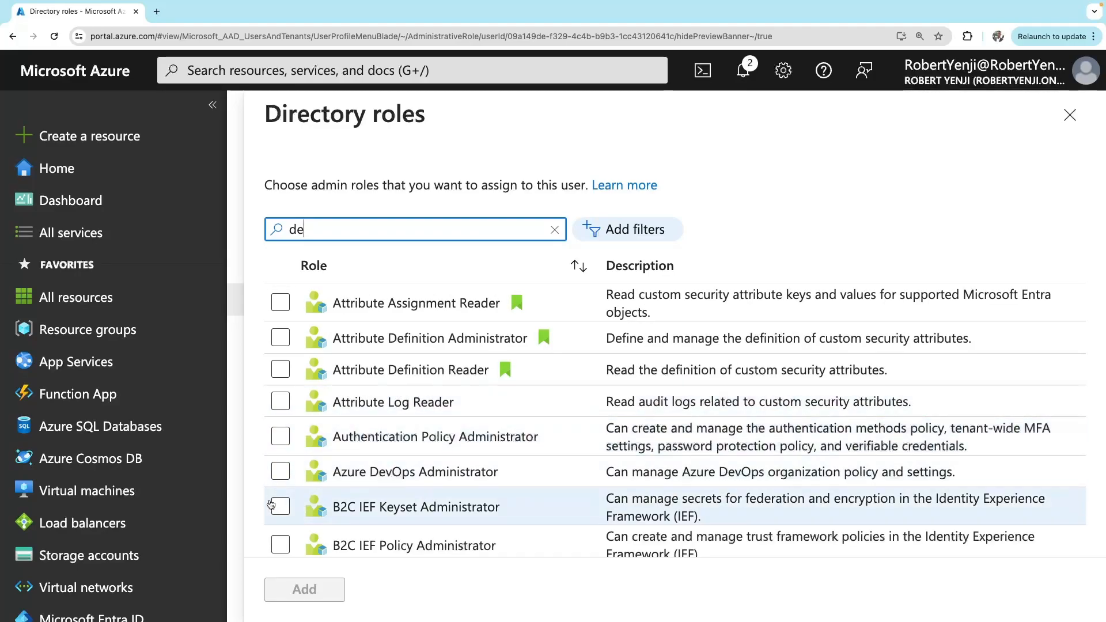
click(280, 471)
click(302, 589)
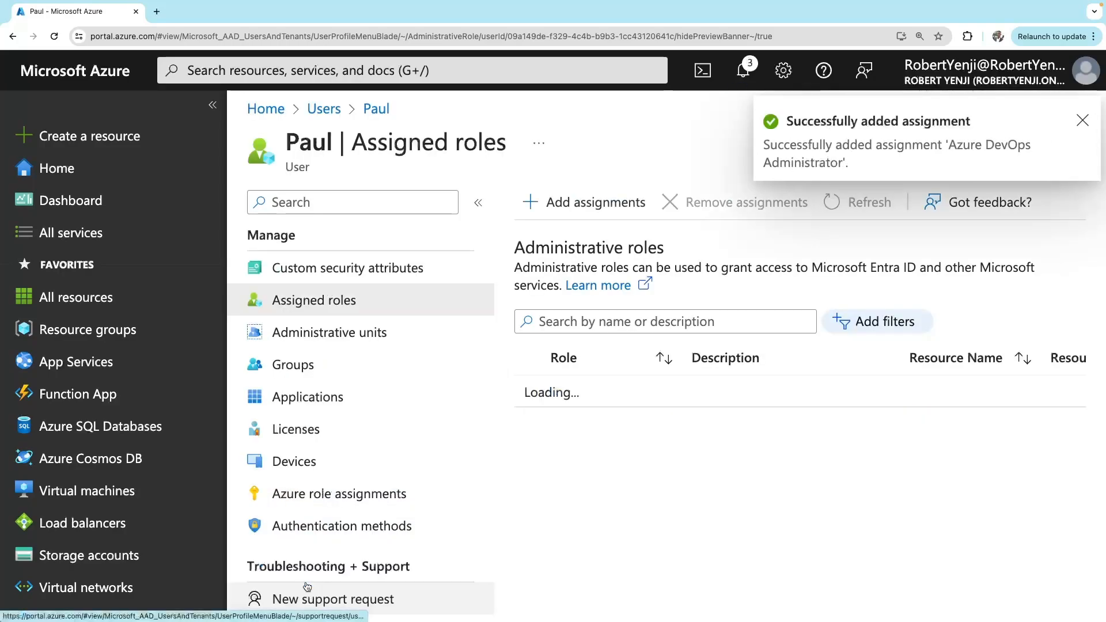
click(870, 203)
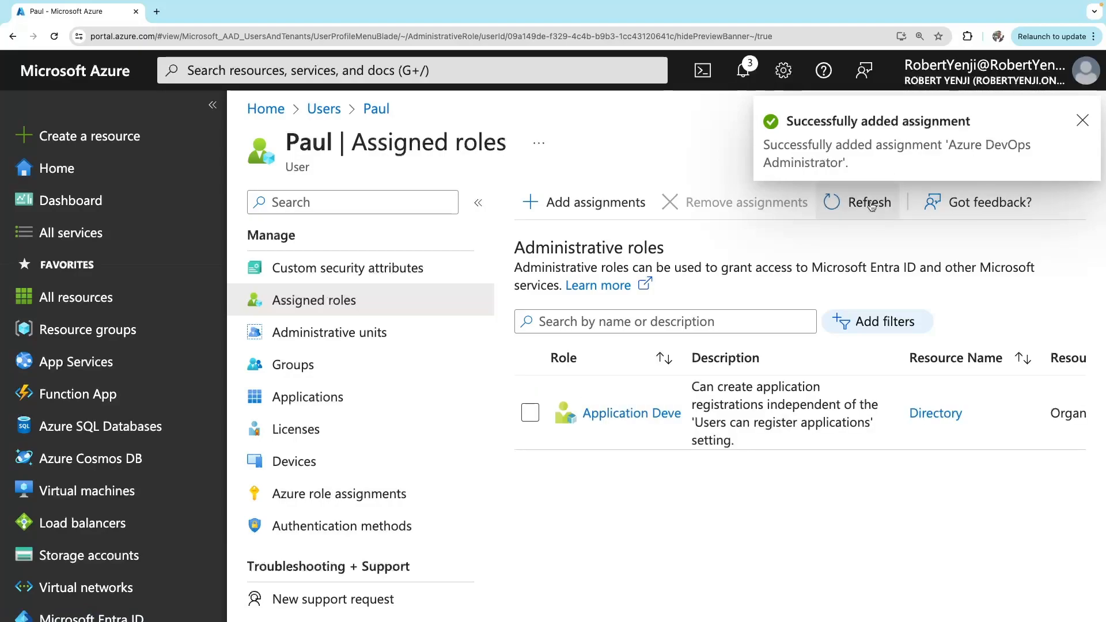
click(870, 205)
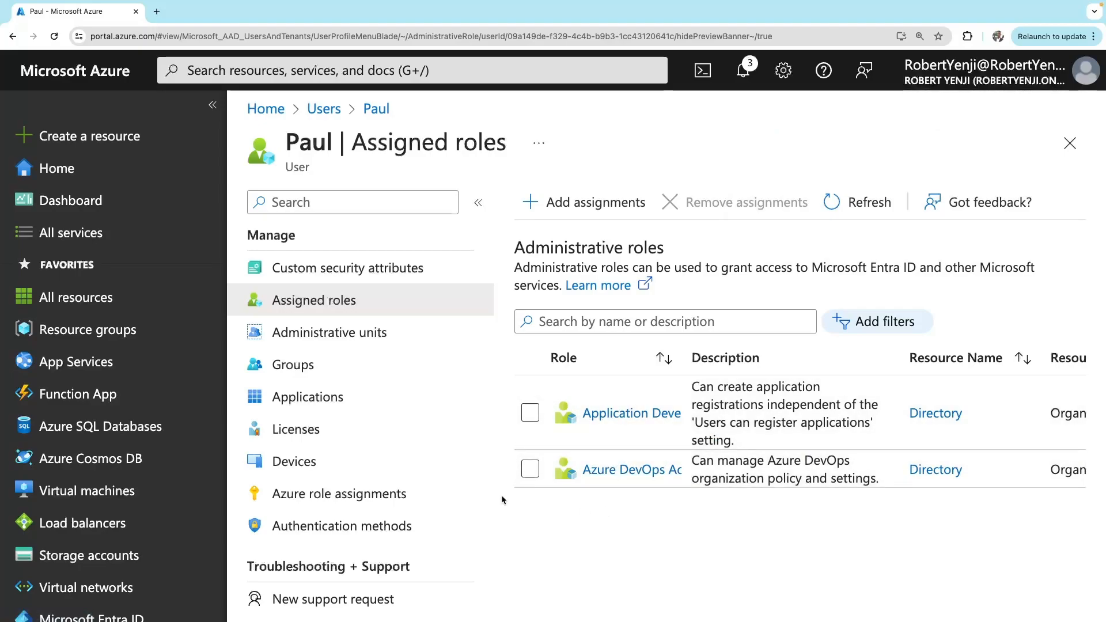
Assign the user a Microsoft Entra ID P2 license with its services reviewed, then return to Users
click(294, 439)
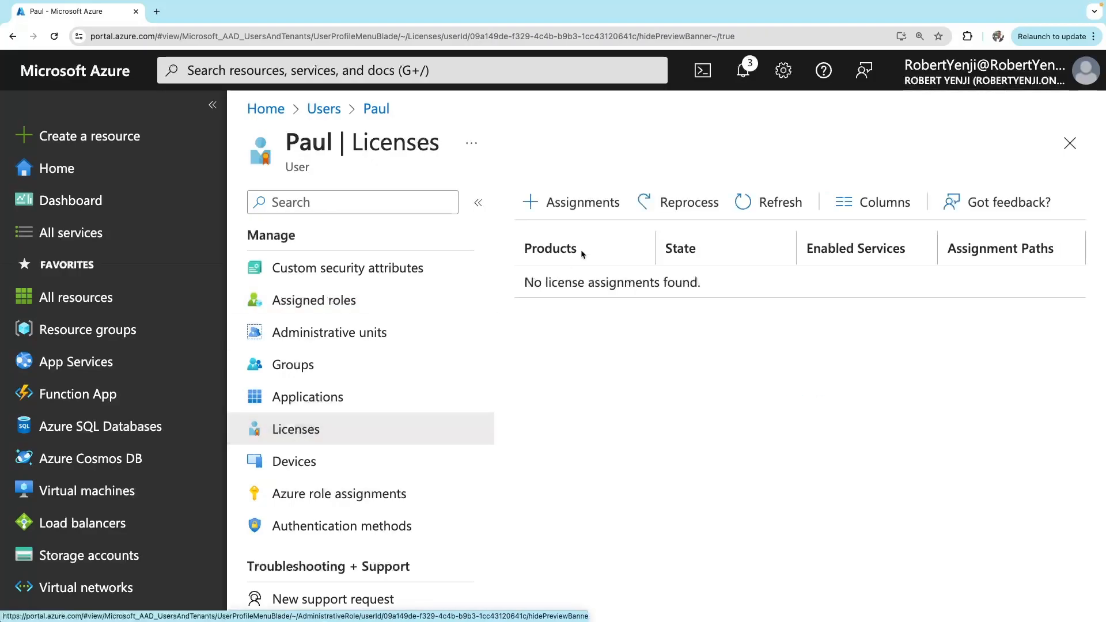
click(603, 199)
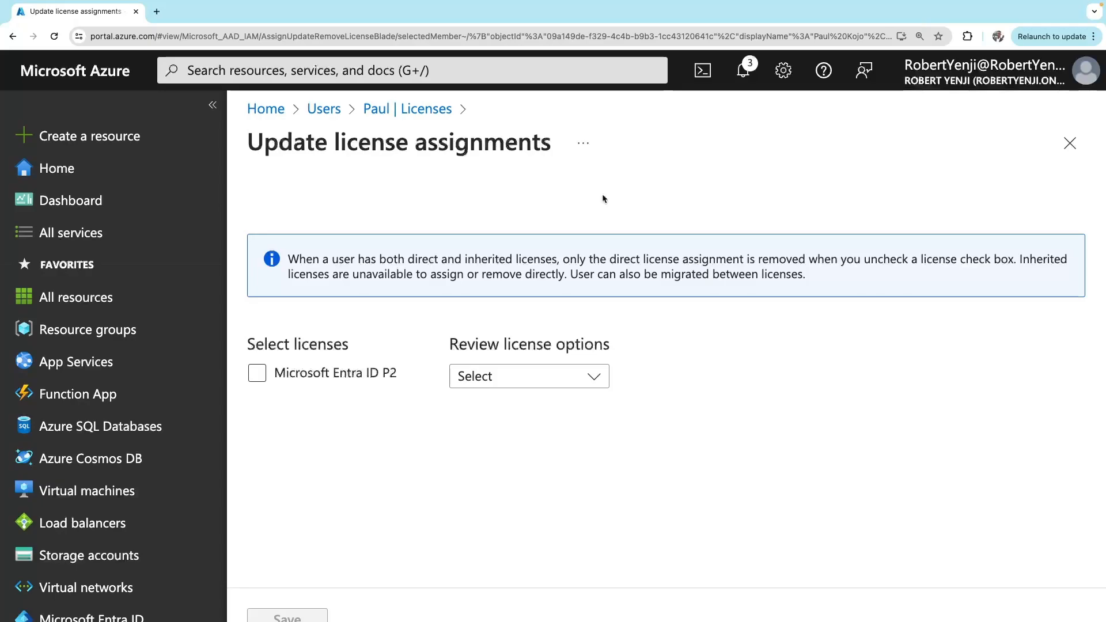
click(258, 375)
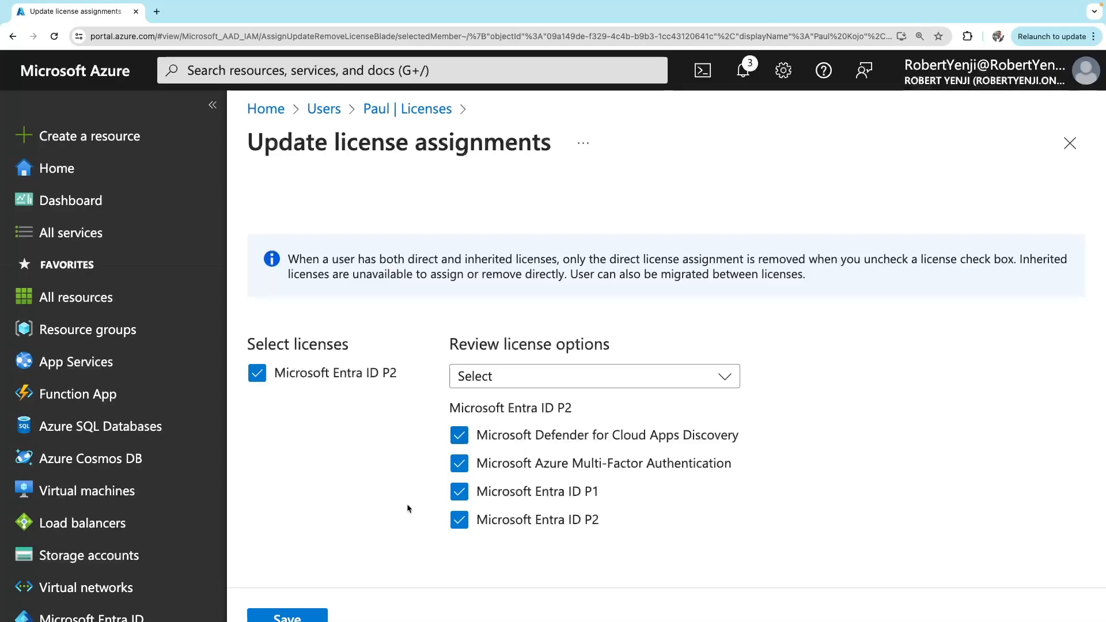
click(522, 381)
click(522, 382)
click(522, 382)
click(521, 439)
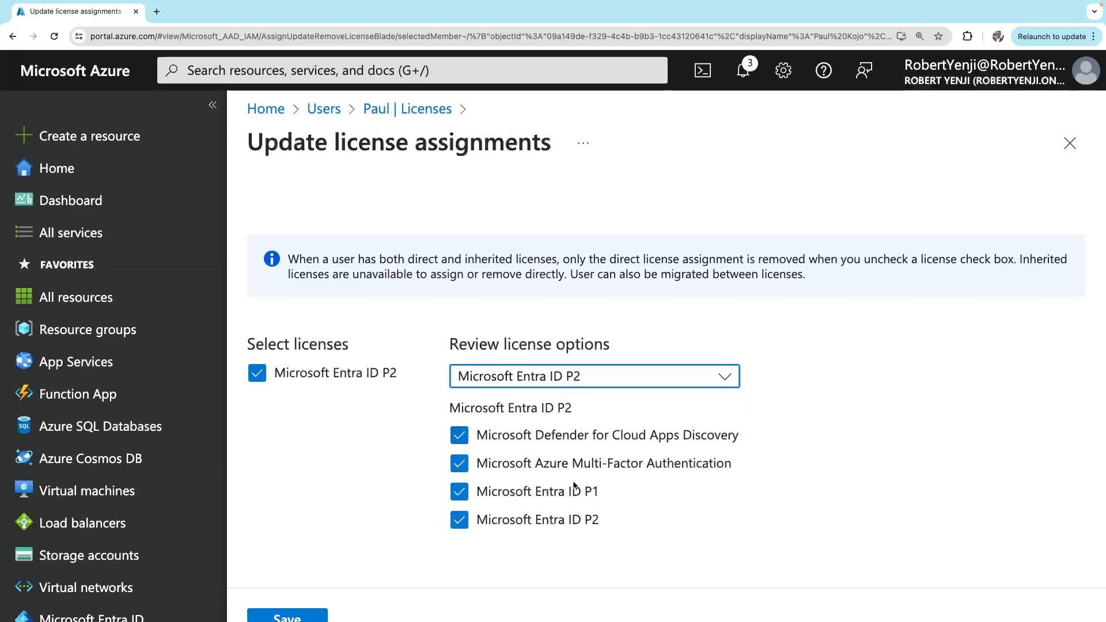
scroll(350, 502, down, 1)
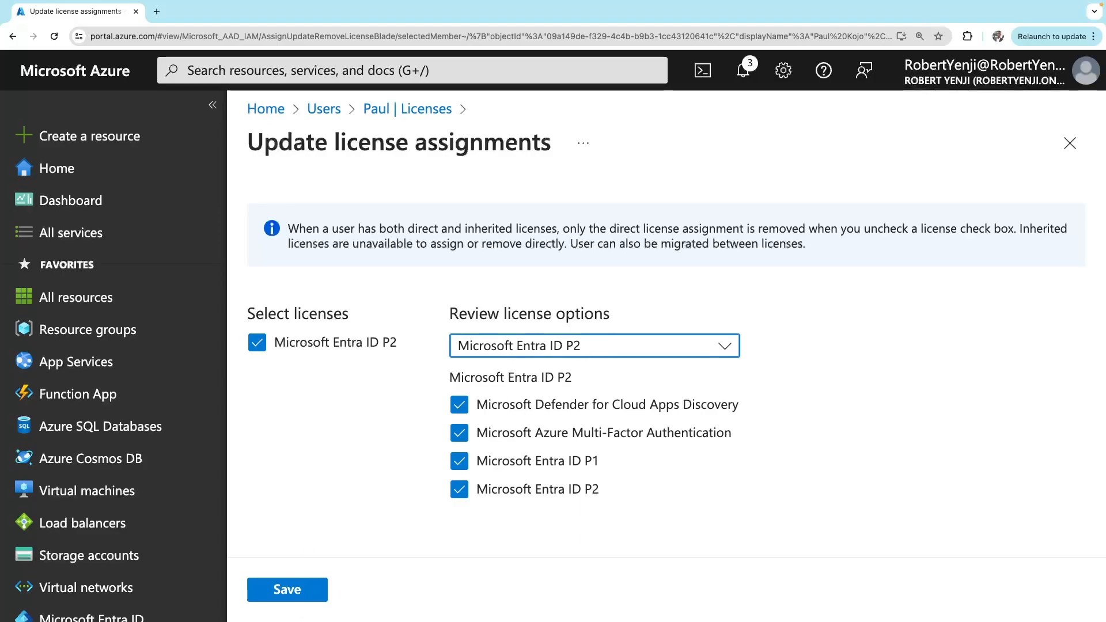
click(287, 589)
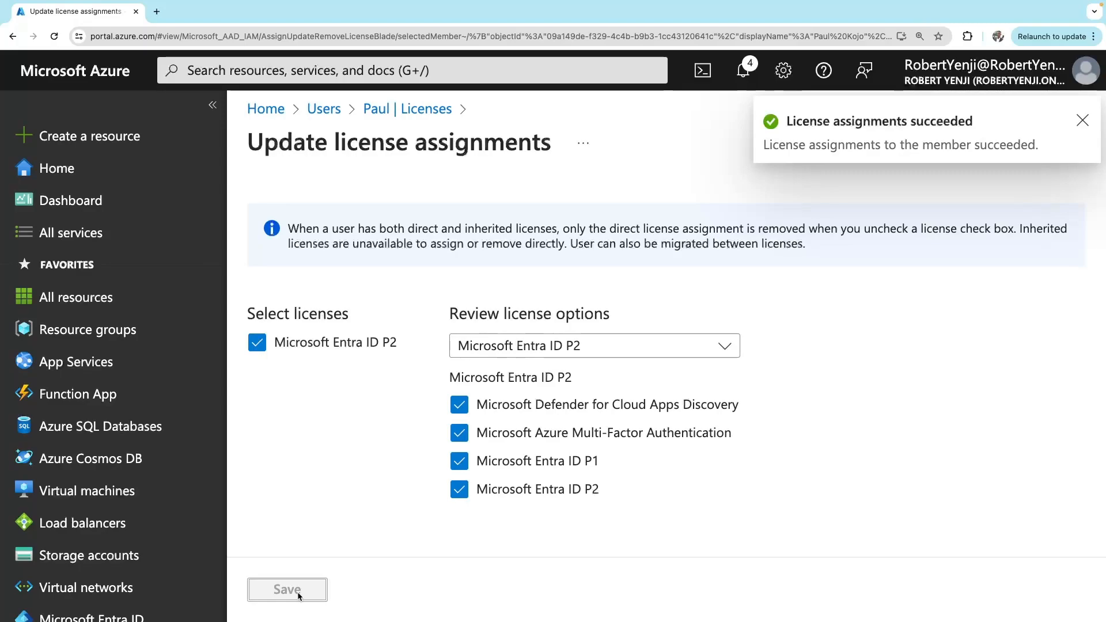
click(322, 109)
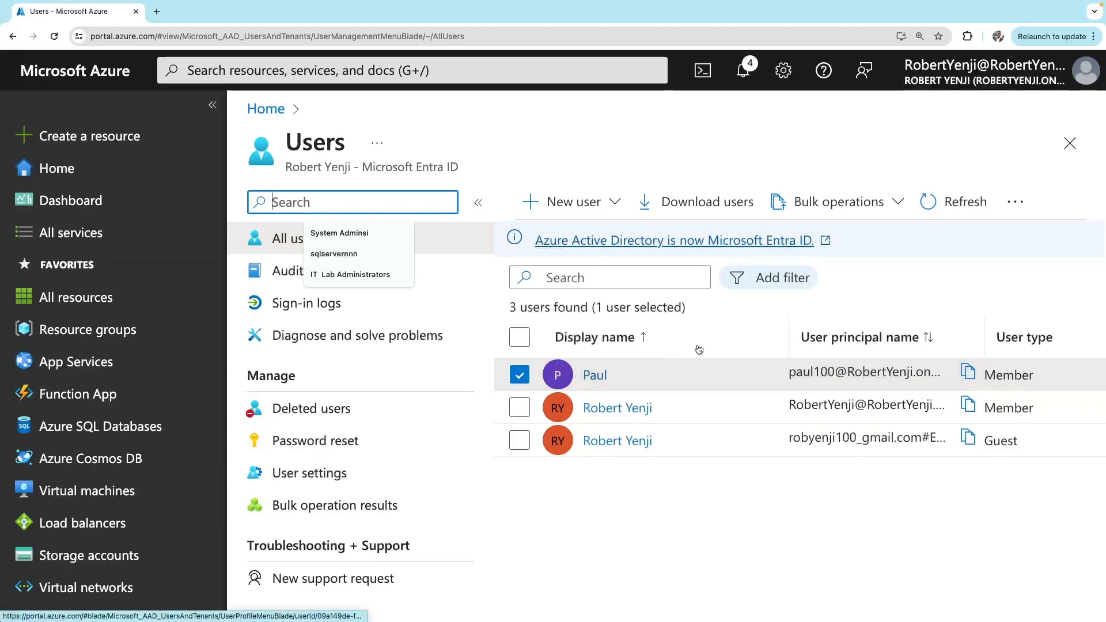
Turn off Multi-Factor Authentication in the first member user's Entra ID P2 license, leaving 3/4 services
click(595, 376)
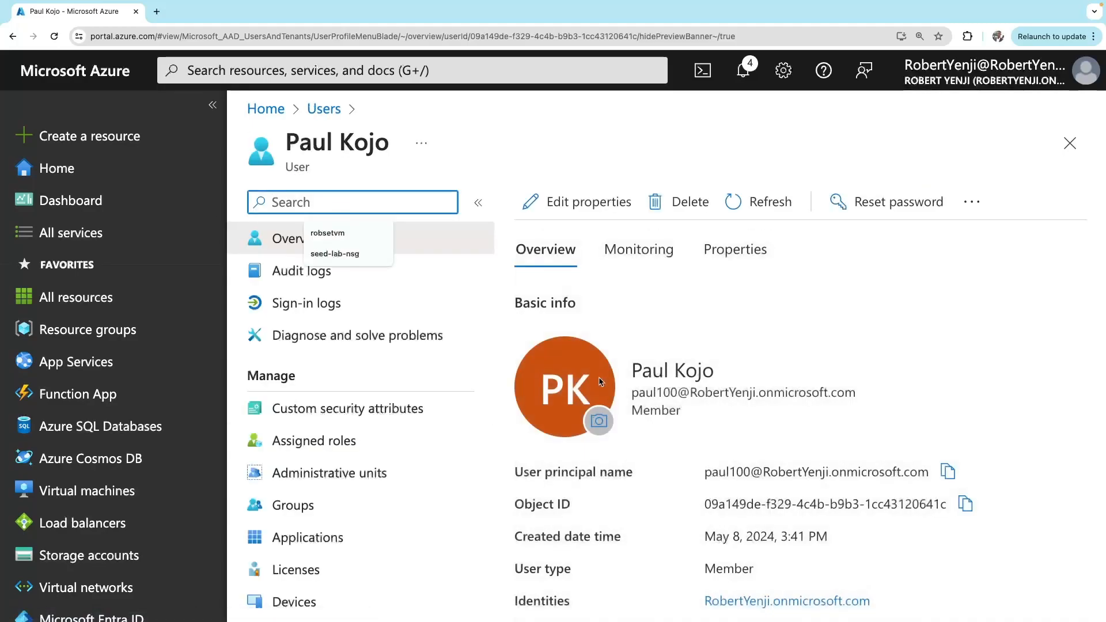
scroll(444, 487, down, 5)
click(314, 430)
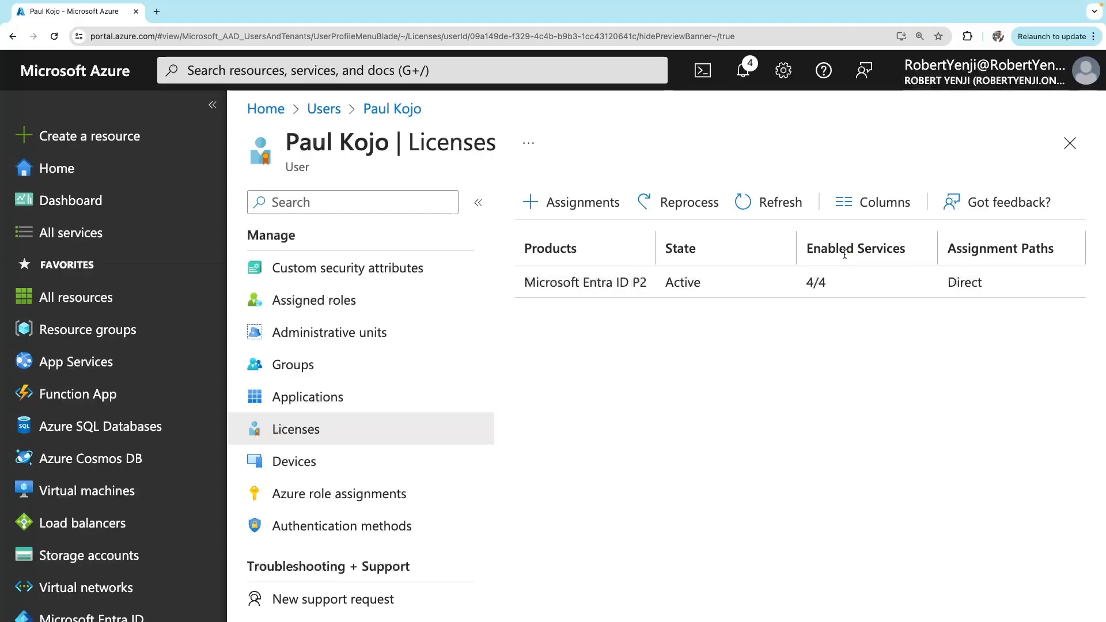
click(818, 290)
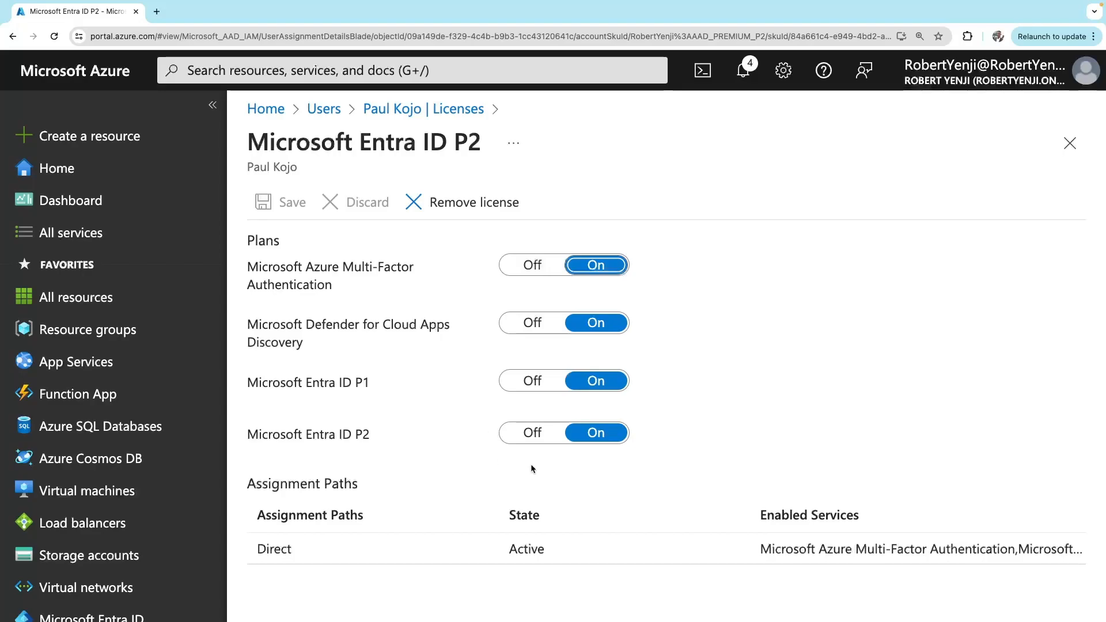
click(549, 269)
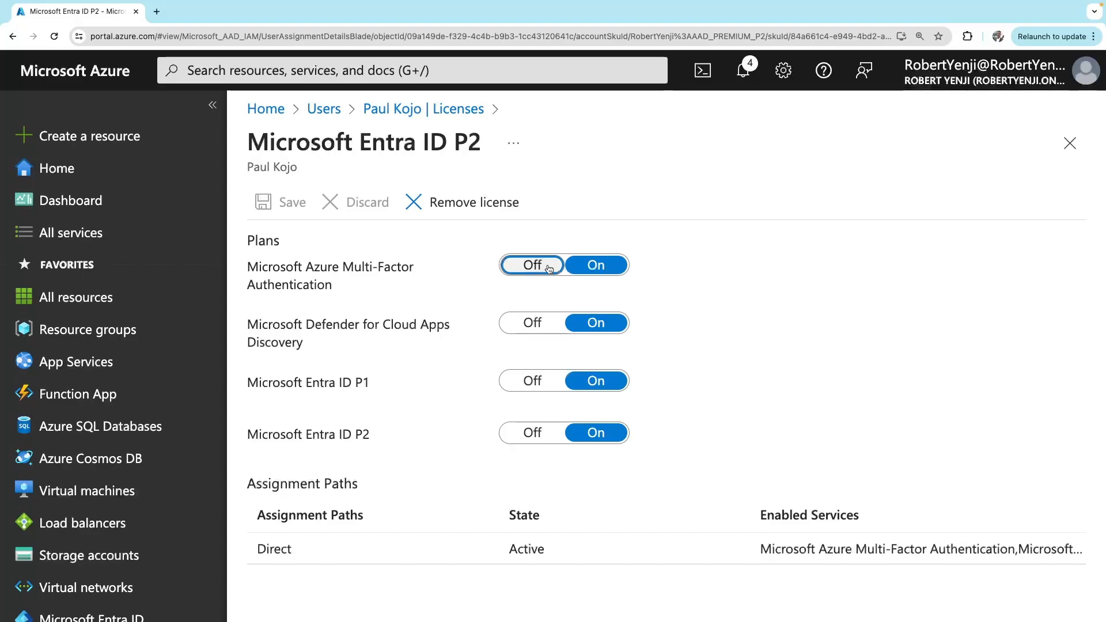
click(555, 266)
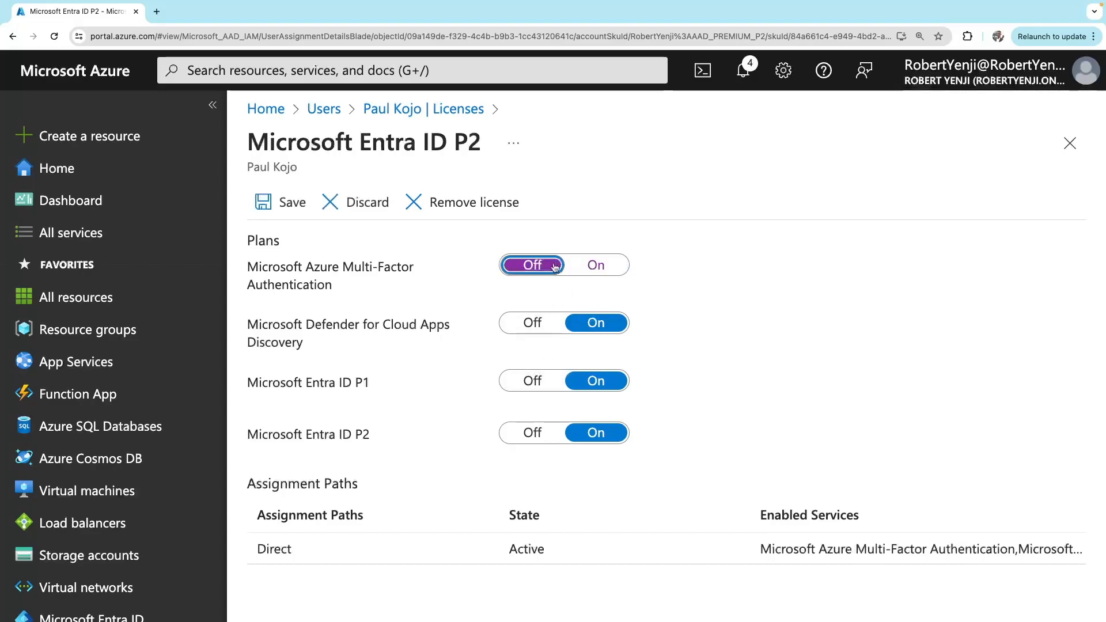
click(288, 202)
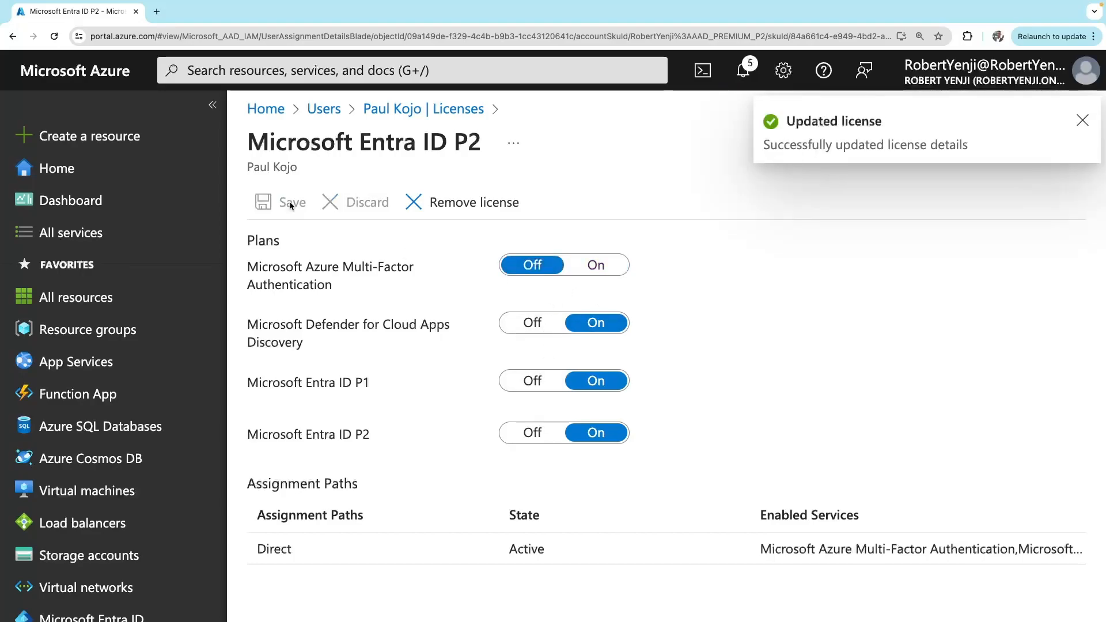
click(1076, 123)
click(1070, 142)
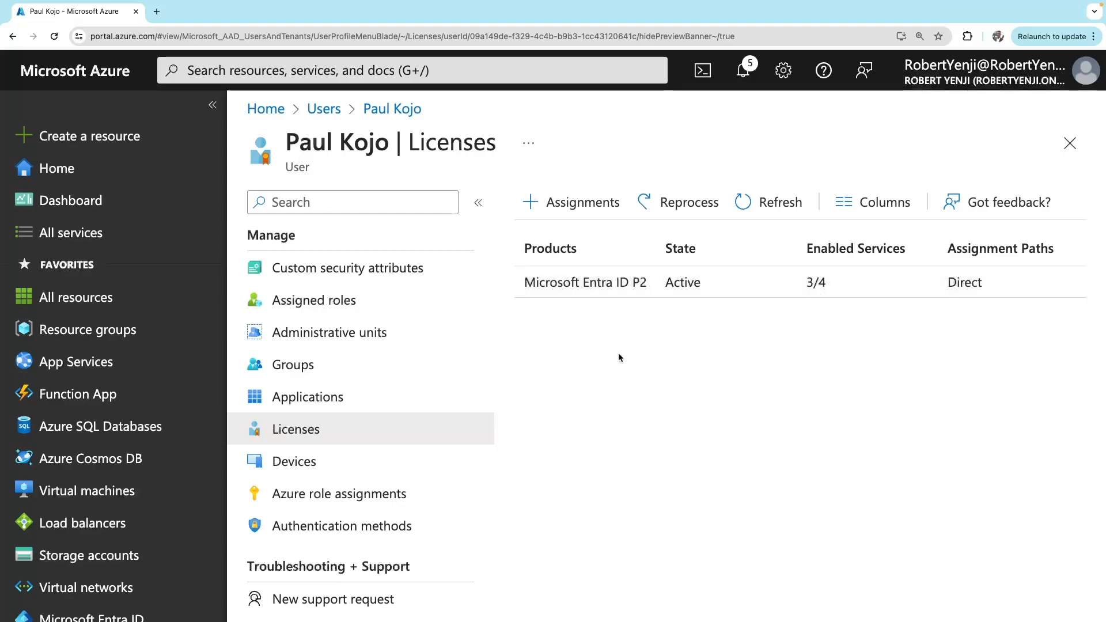
Review the user's devices, Azure role assignments and authentication methods
click(284, 468)
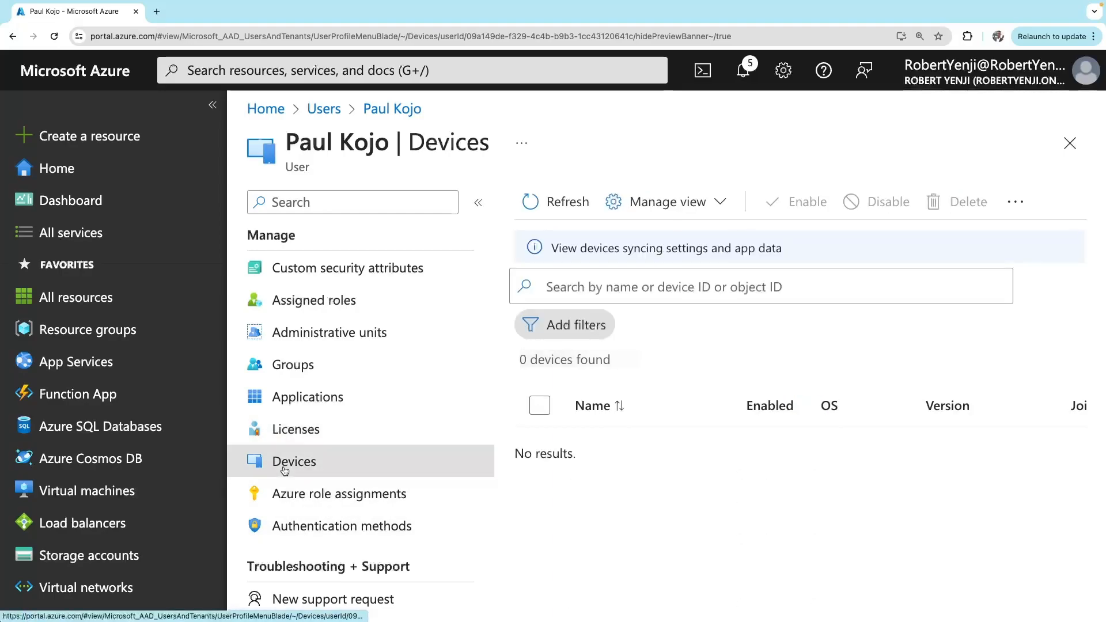
scroll(563, 459, down, 2)
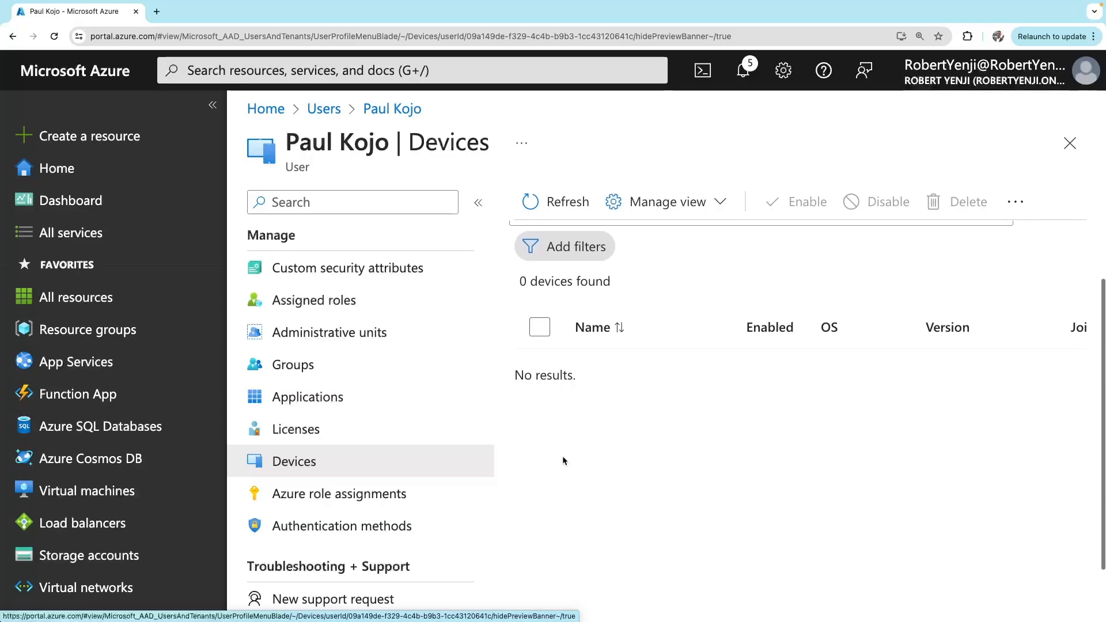
scroll(562, 459, down, 1)
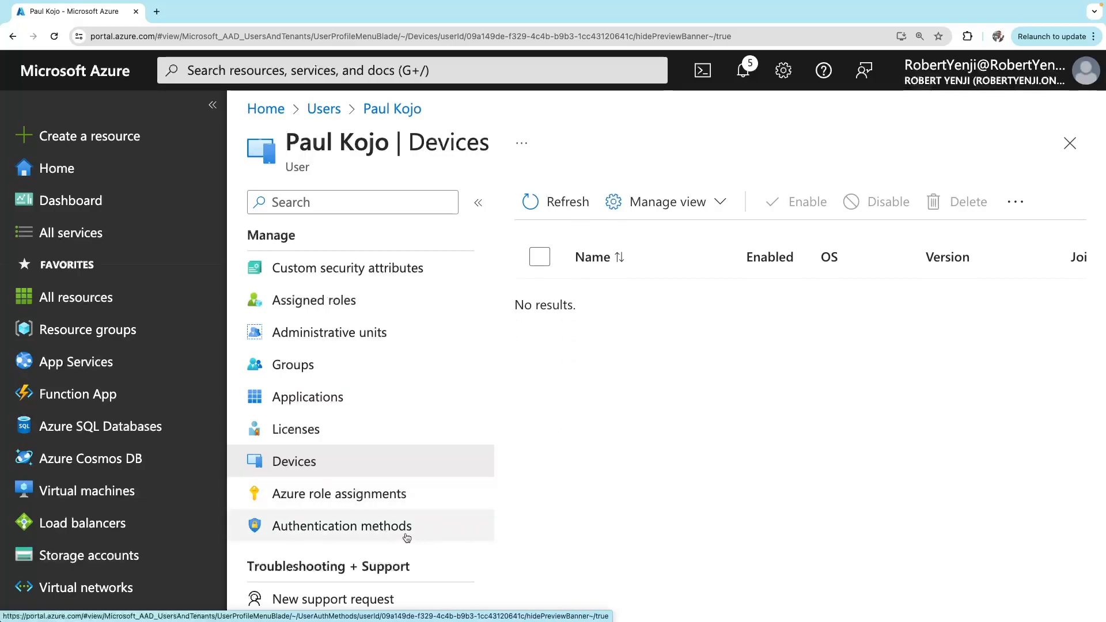
click(379, 501)
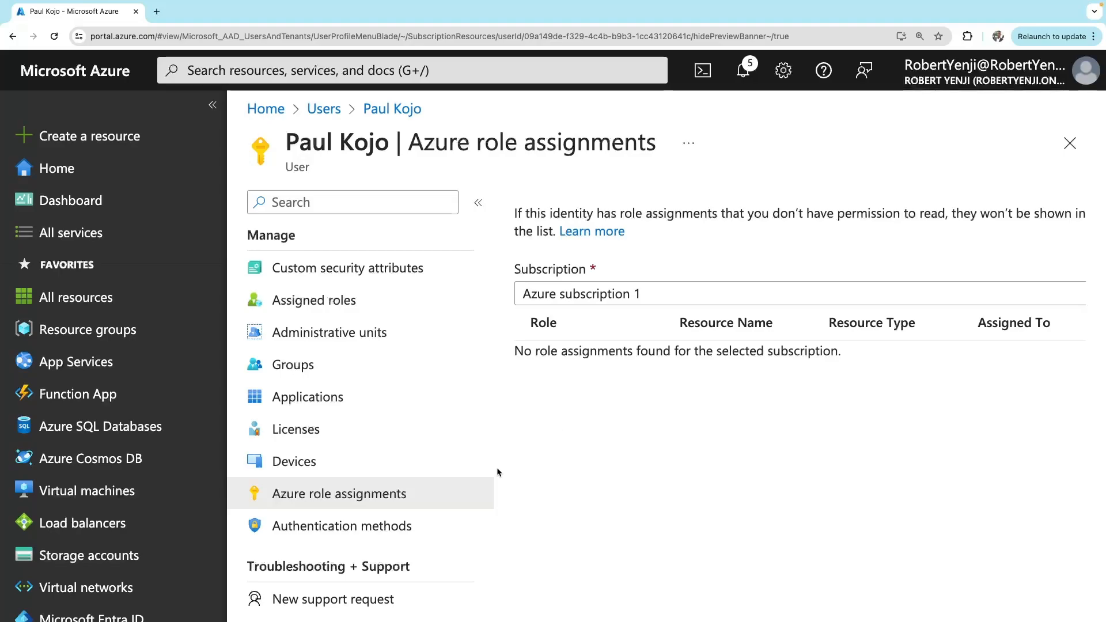
click(352, 531)
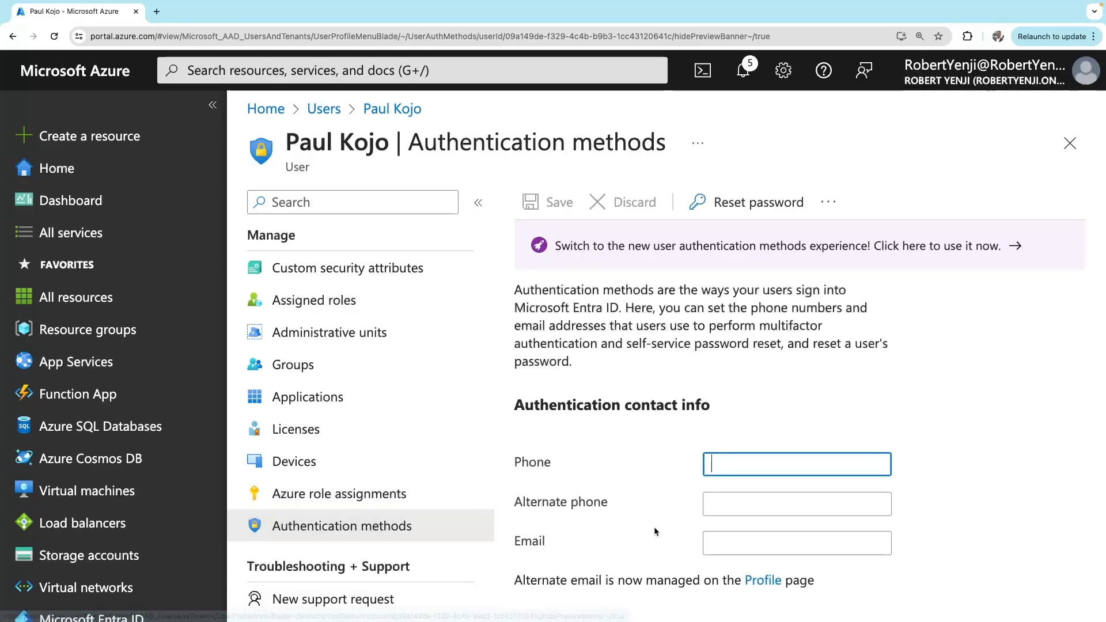
scroll(305, 556, up, 2)
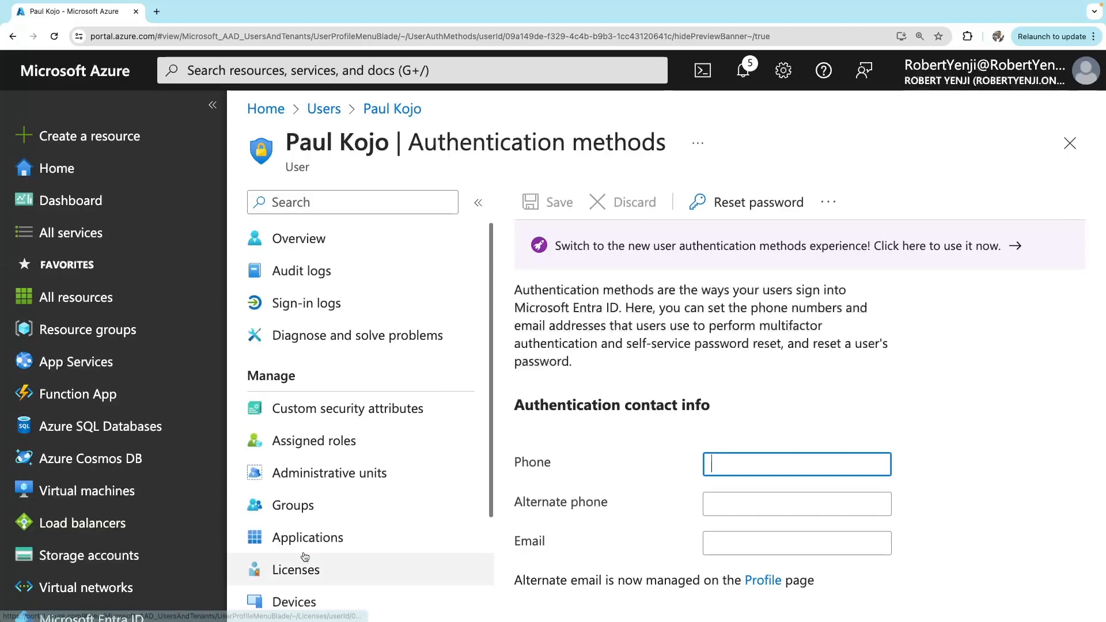
scroll(303, 554, down, 2)
scroll(304, 554, up, 2)
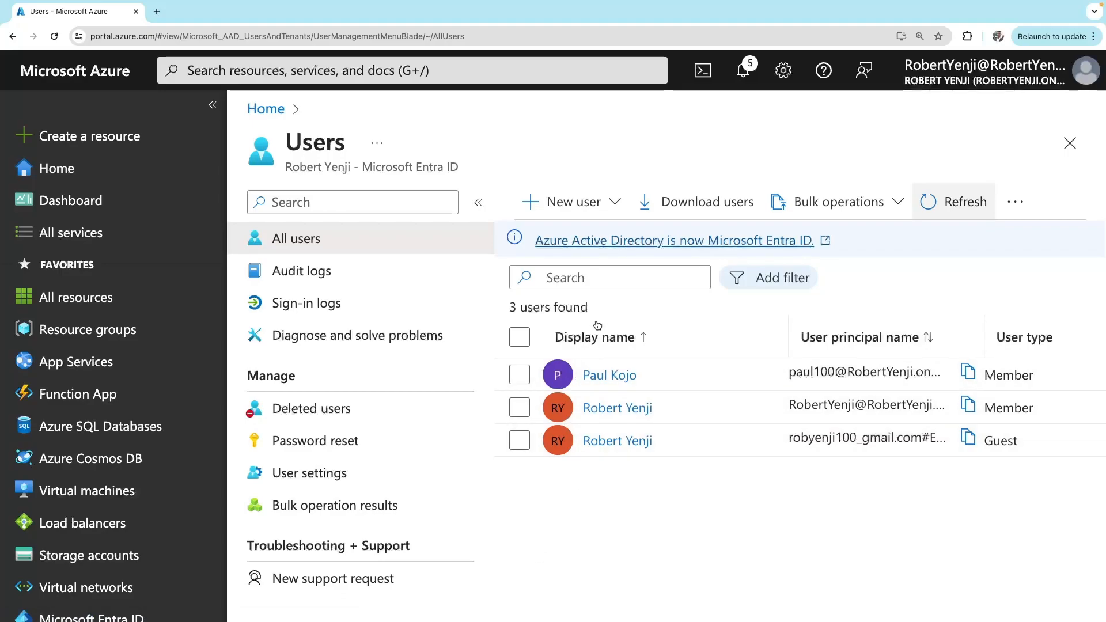
Start an Invite external user form and enter the guest's e-mail address and display name
click(611, 203)
click(547, 505)
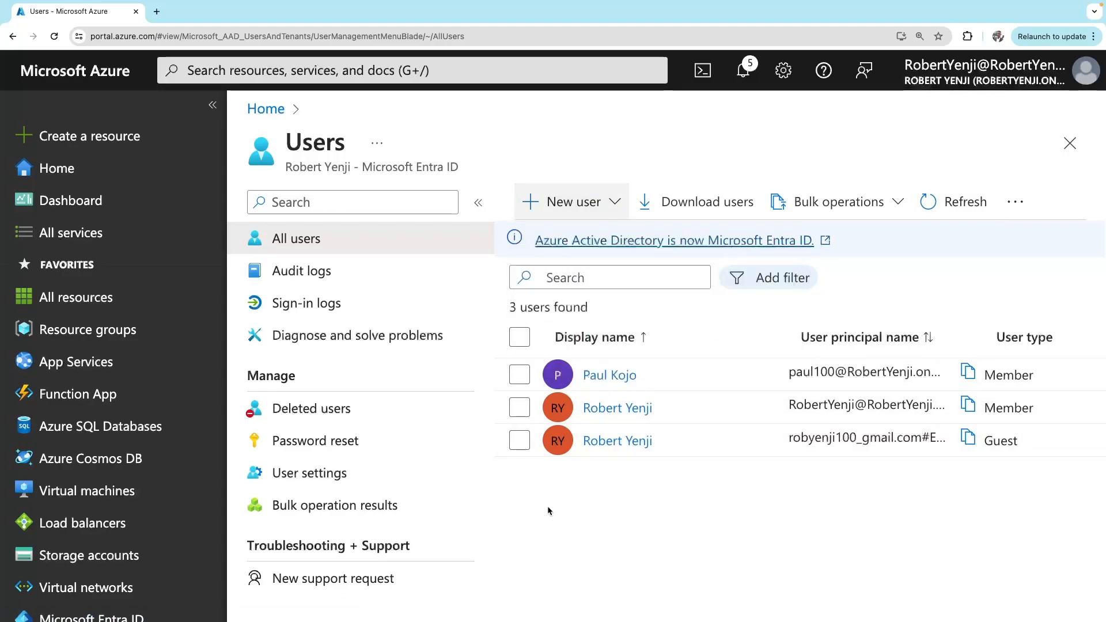
click(611, 206)
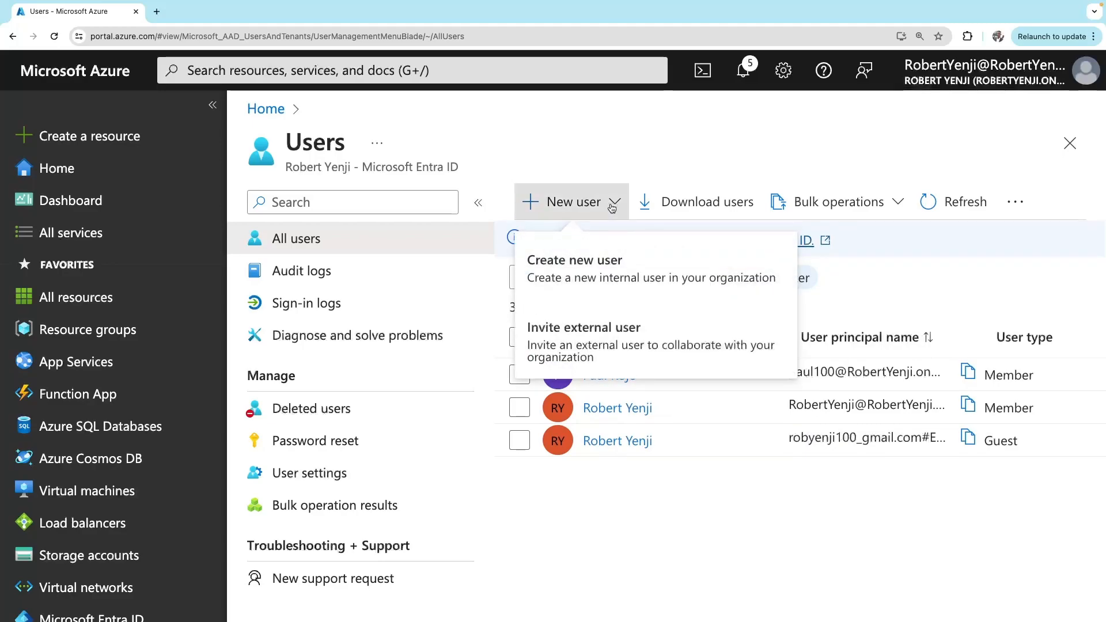
click(565, 359)
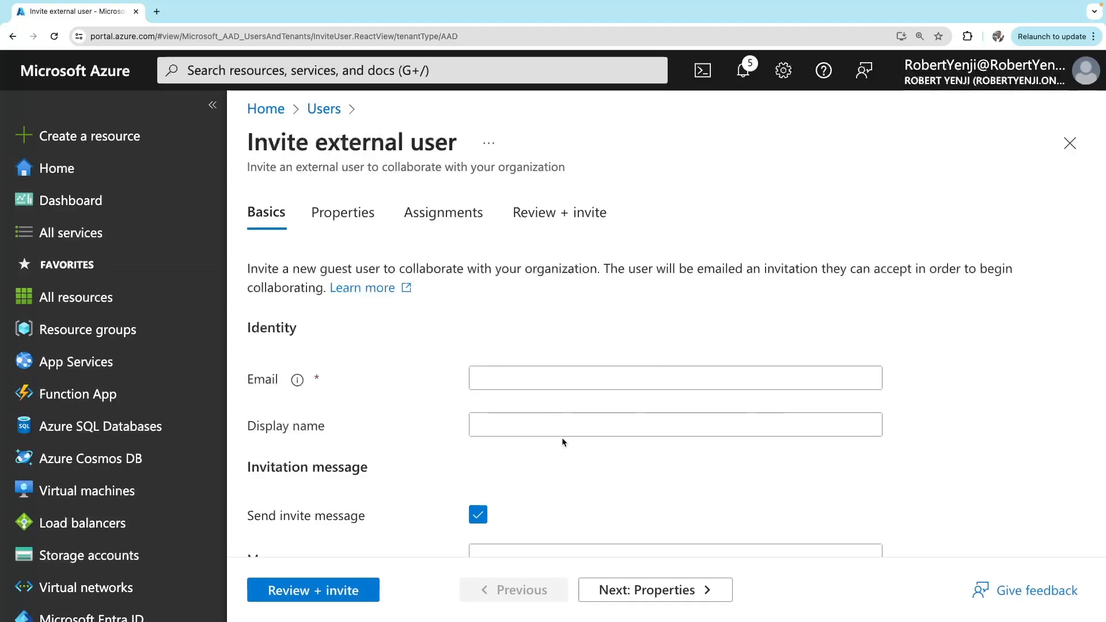
scroll(562, 437, down, 3)
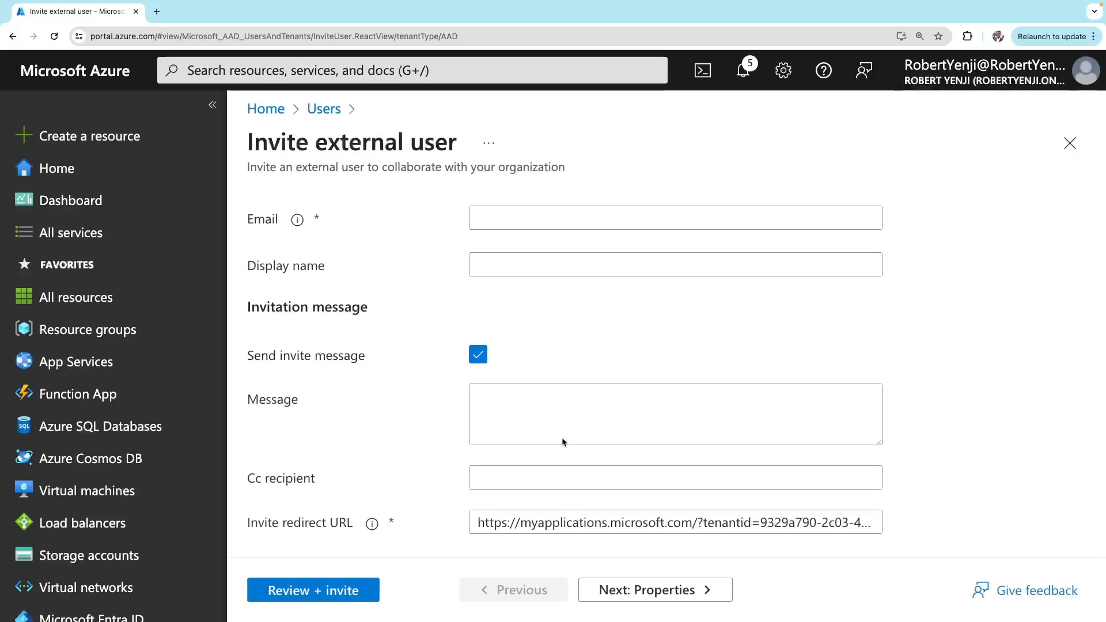
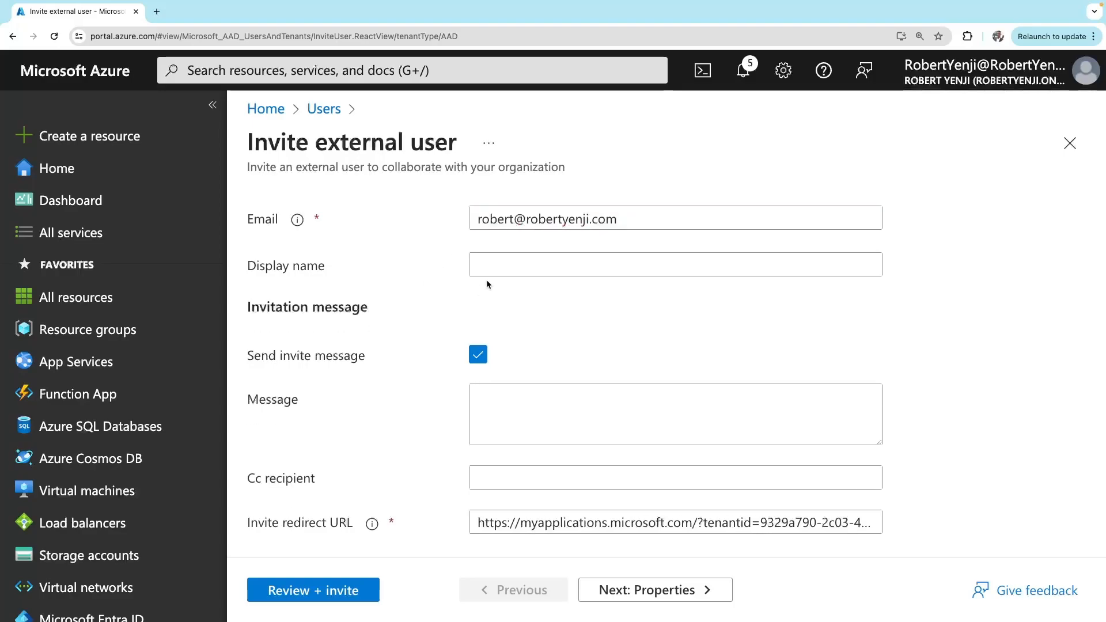
click(507, 269)
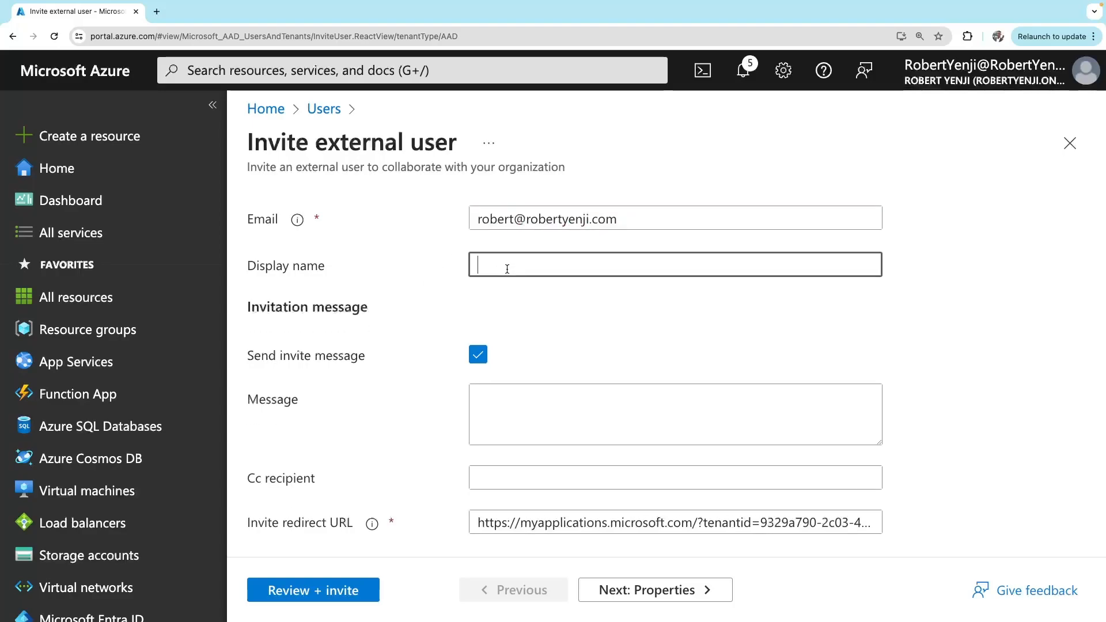
Keep the invite message enabled with text 'Welcome to Robert Ltd', then continue to Properties
click(478, 356)
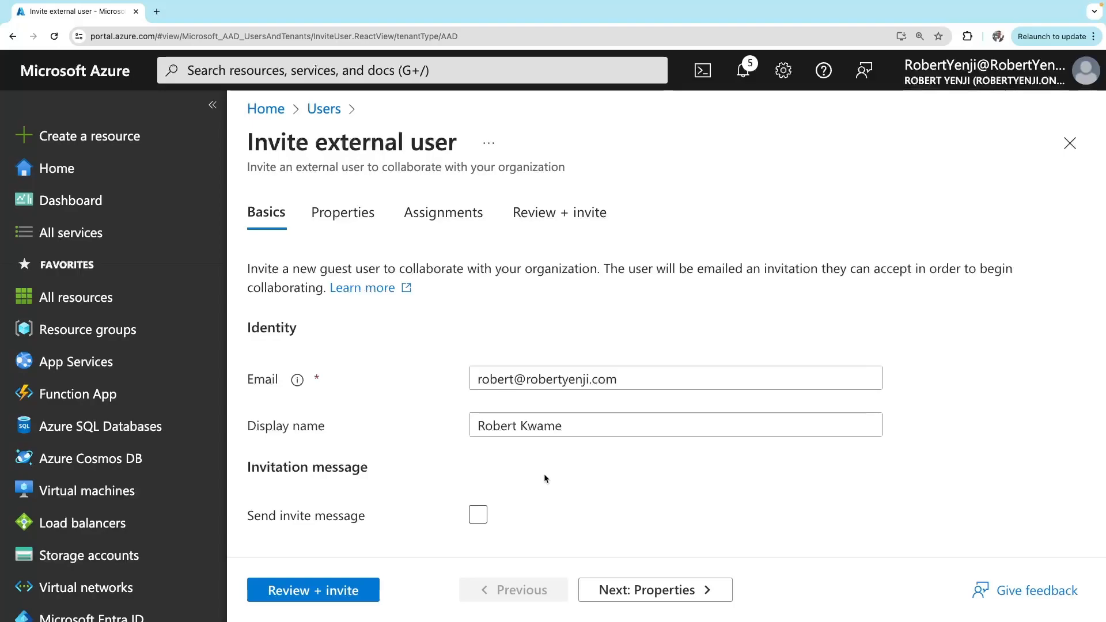
click(476, 521)
scroll(562, 464, down, 3)
click(513, 400)
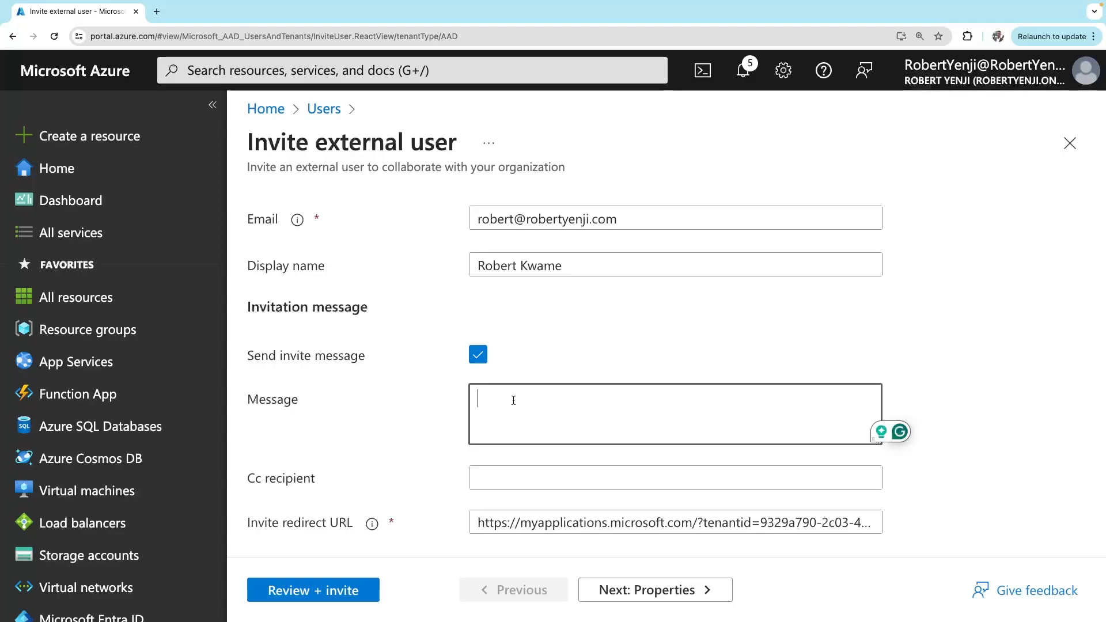
text(Wel)
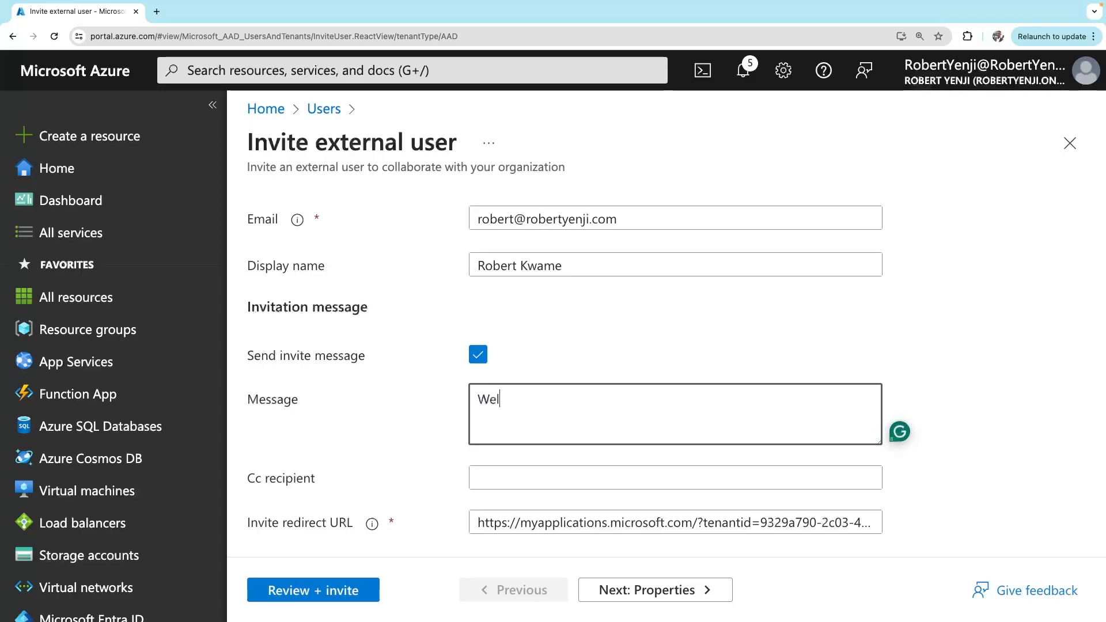
text(come to Robert Ltd)
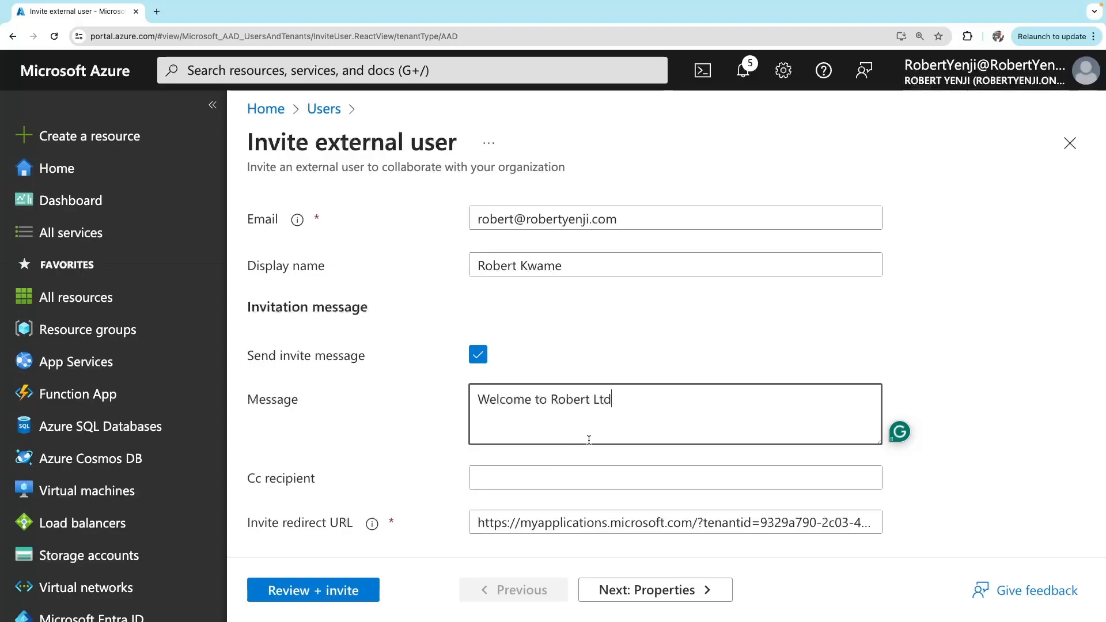
click(506, 481)
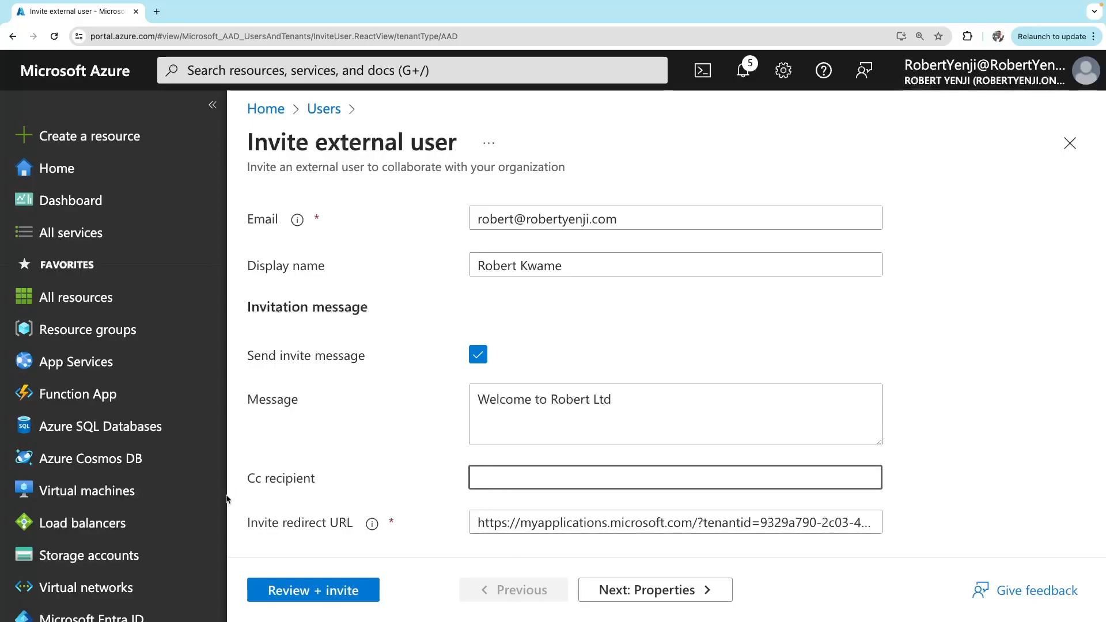
click(576, 521)
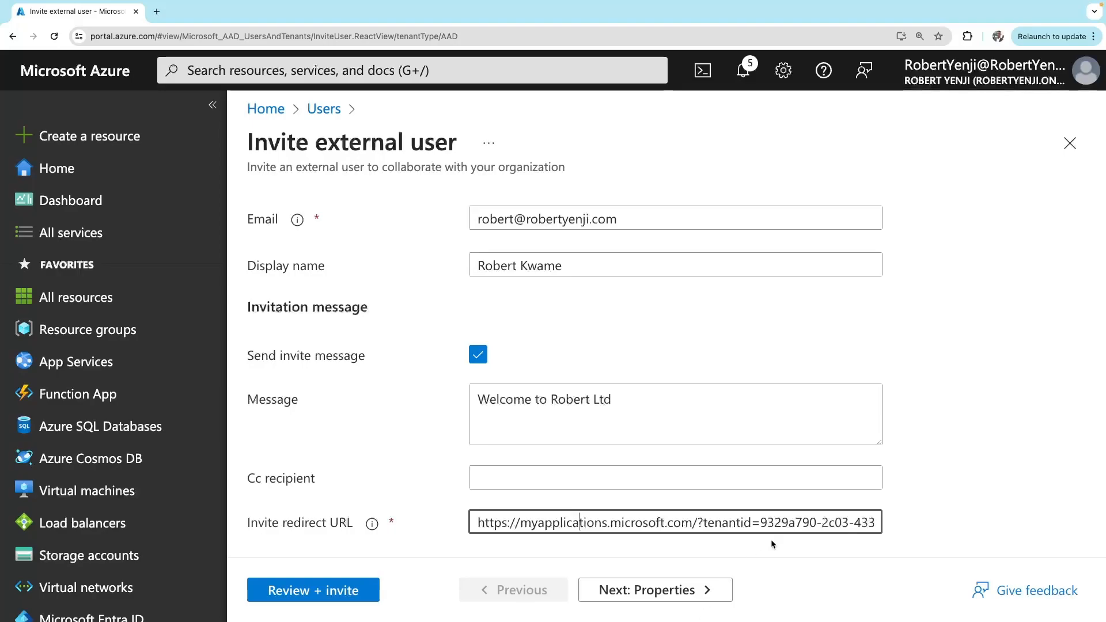
click(685, 592)
Enter the guest's first name and last name on the Properties tab
scroll(523, 278, up, 3)
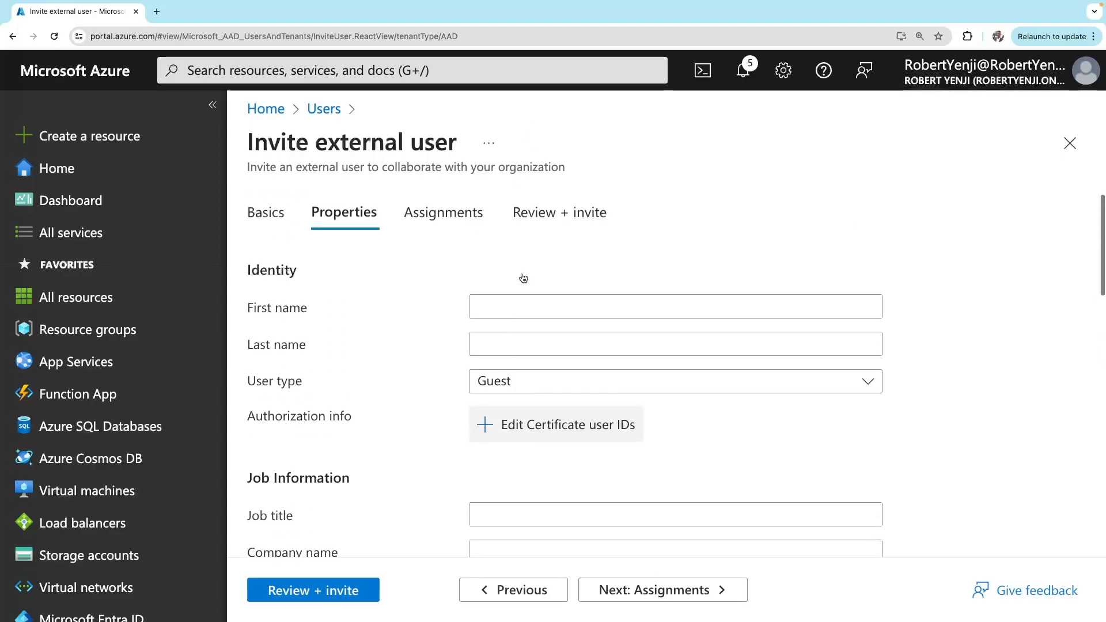
scroll(523, 279, down, 2)
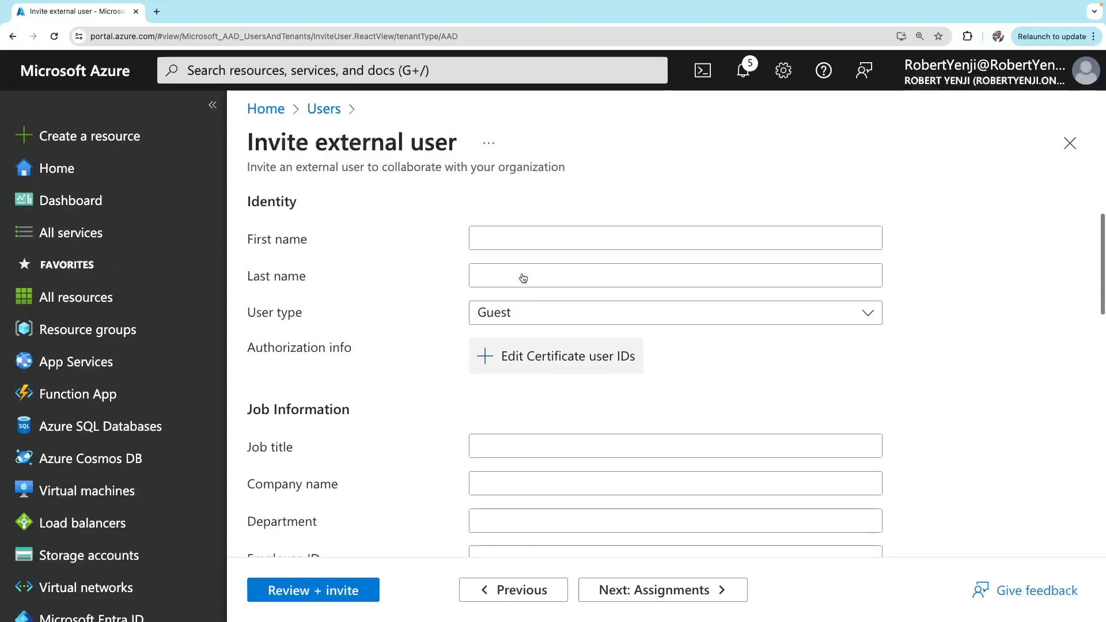
click(495, 242)
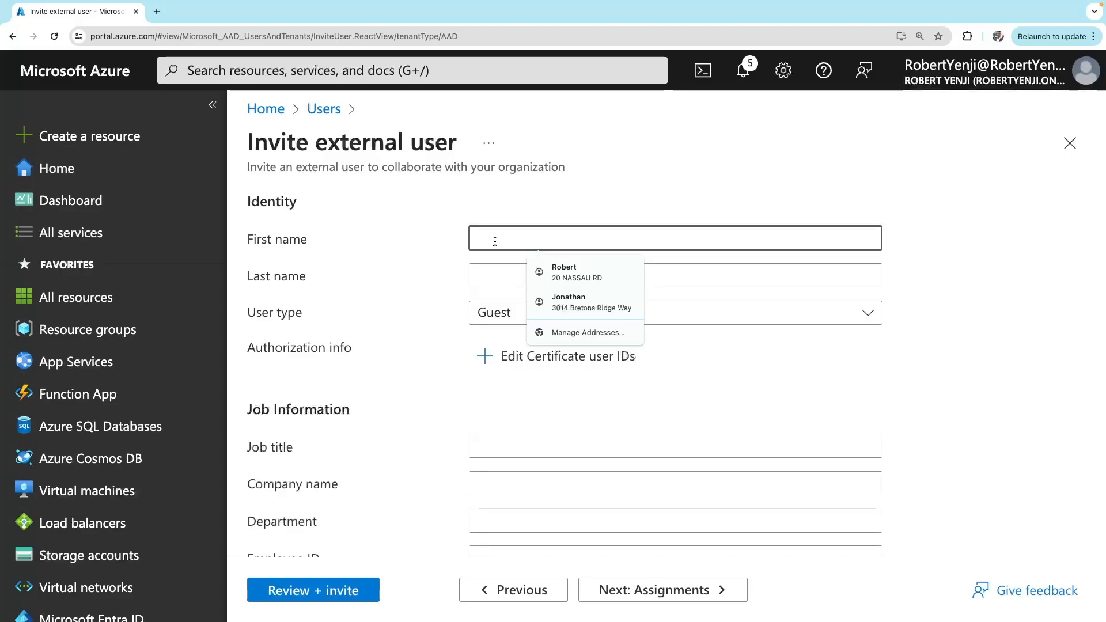
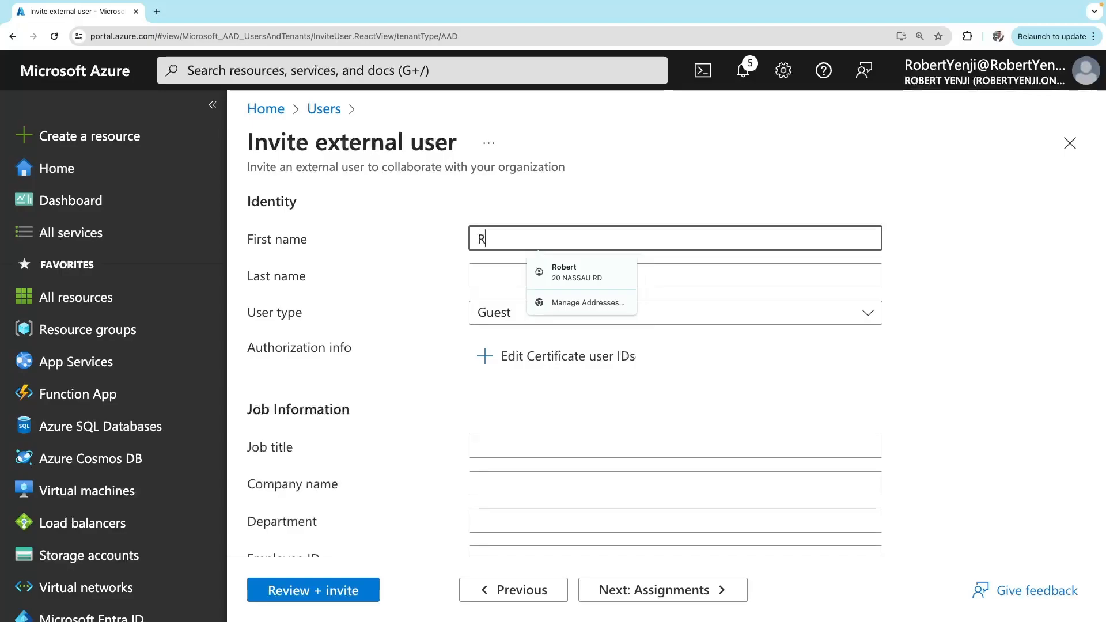
click(485, 275)
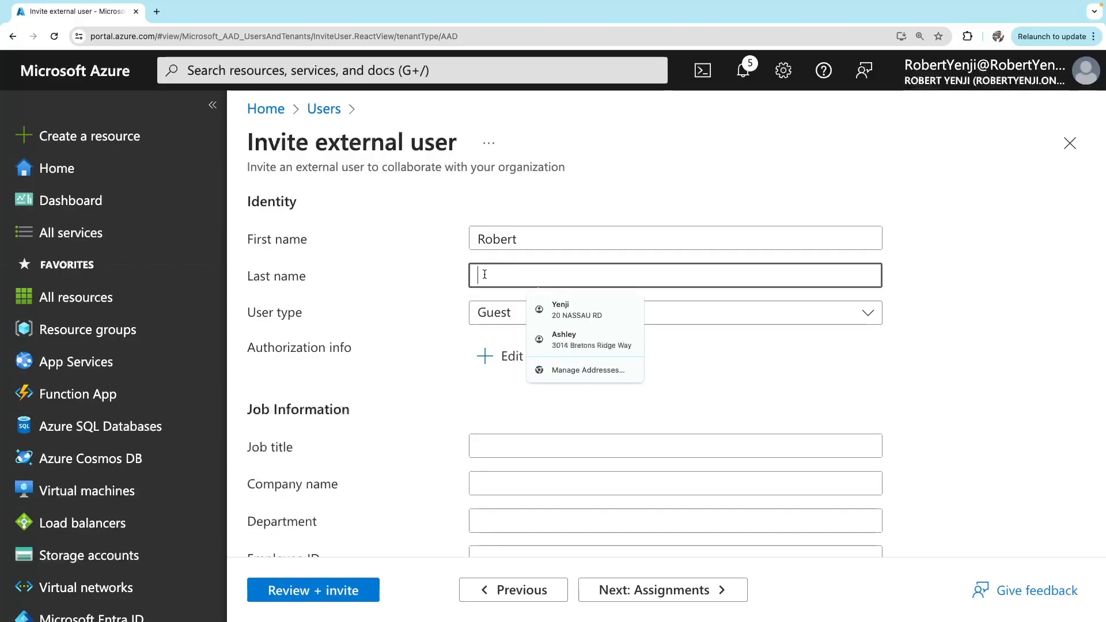
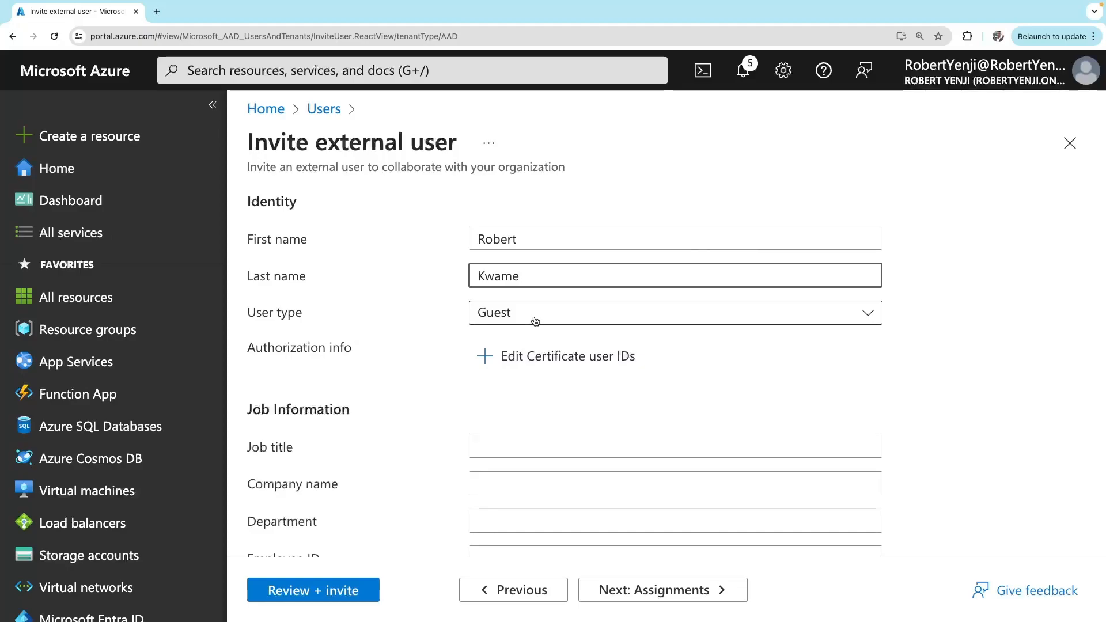
Set the guest's job title to Consultant and department to cybersecurity
scroll(476, 459, down, 3)
click(504, 344)
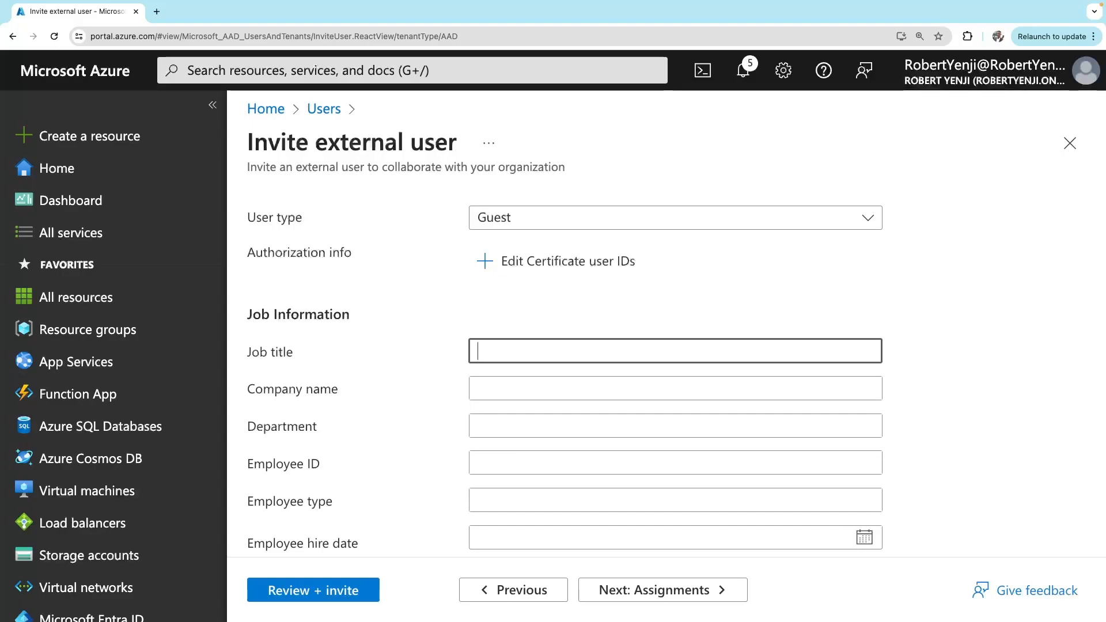
text(C)
key(BackSpace)
text(Consultant)
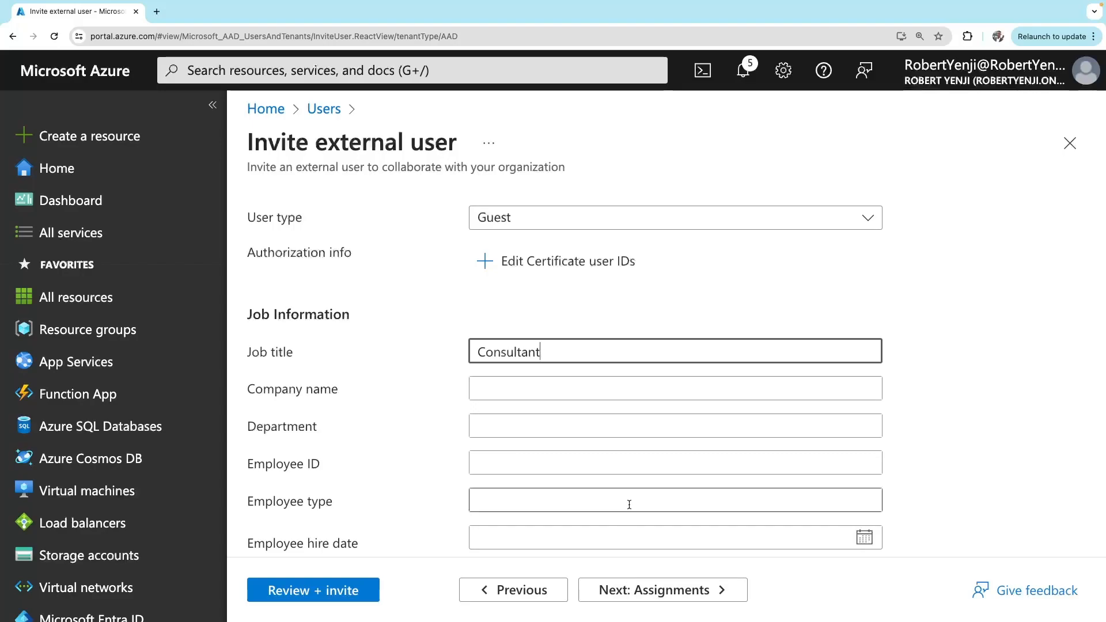
scroll(639, 489, down, 1)
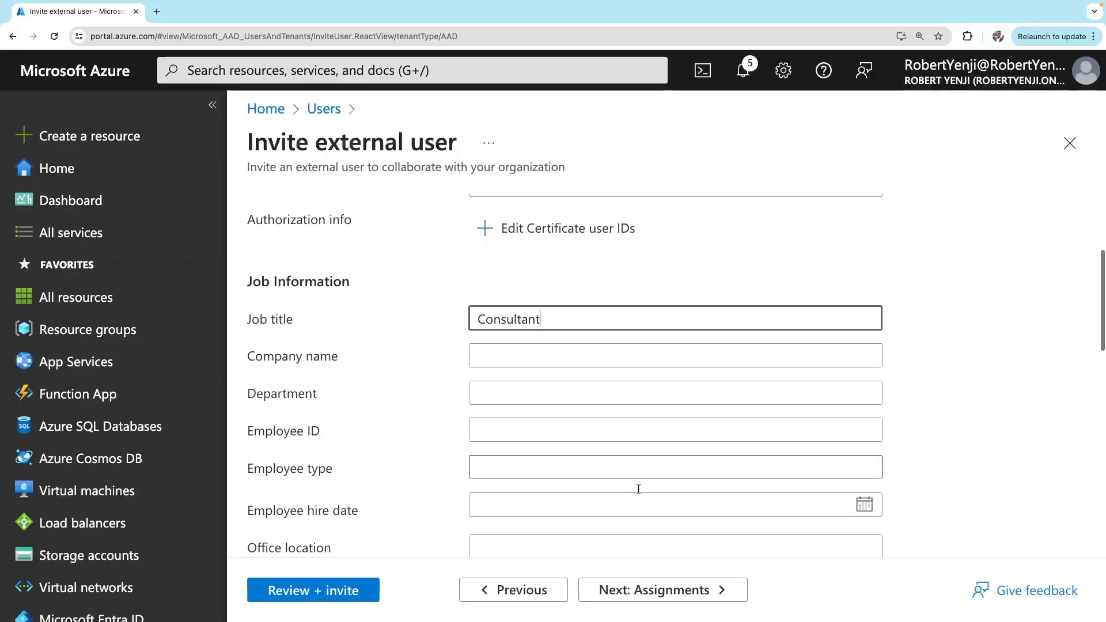
scroll(638, 489, up, 2)
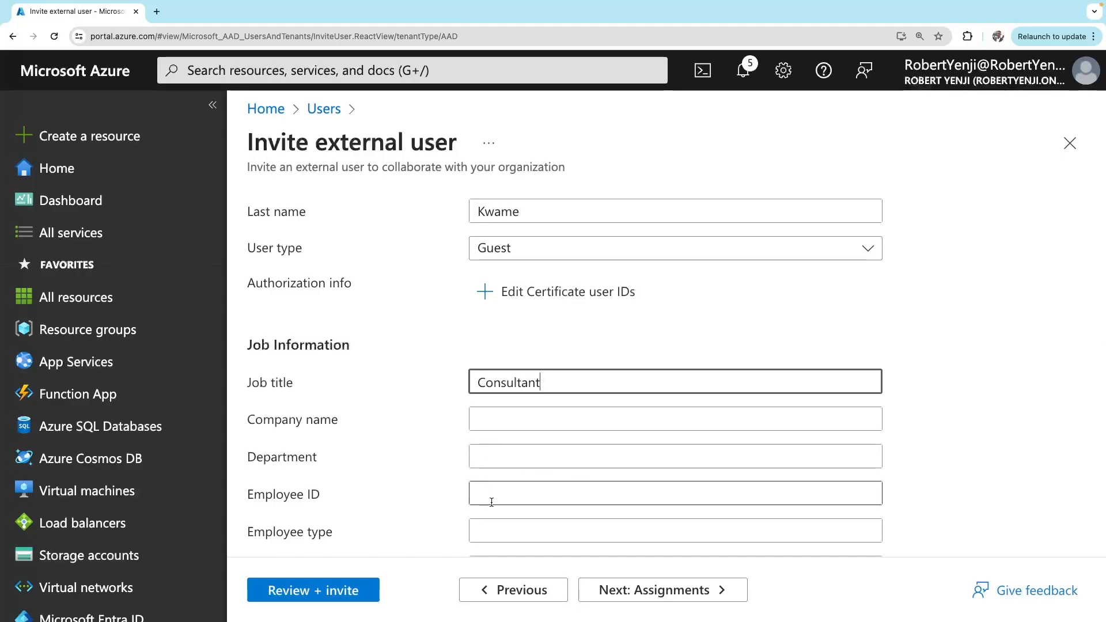
scroll(491, 502, down, 2)
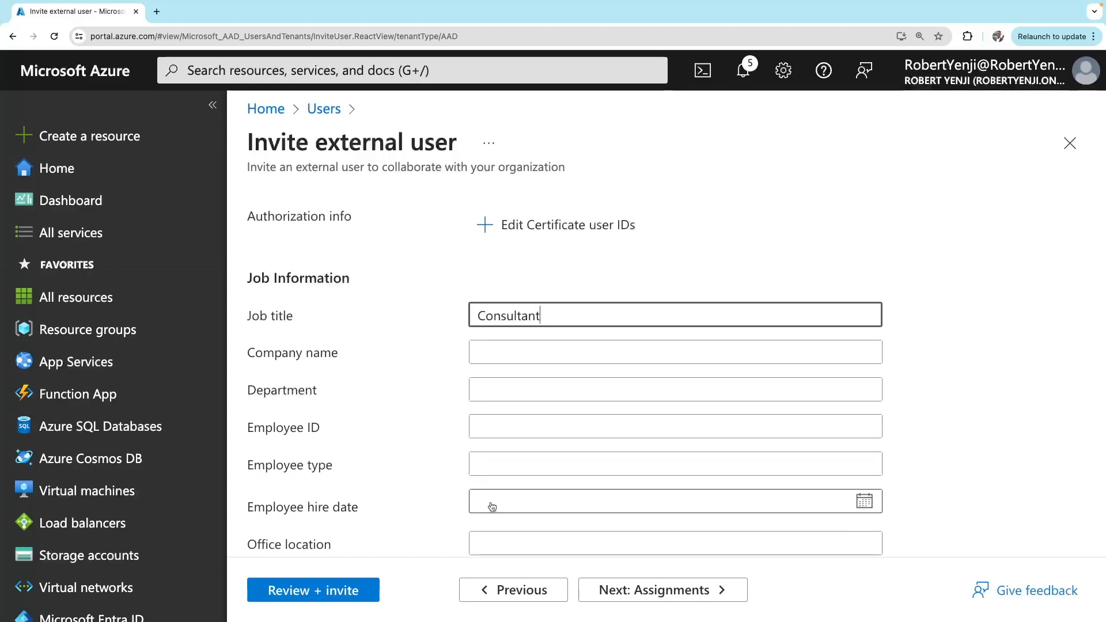
click(493, 386)
text(Se)
key(BackSpace)
key(BackSpace)
text(Cu)
key(BackSpace)
key(BackSpace)
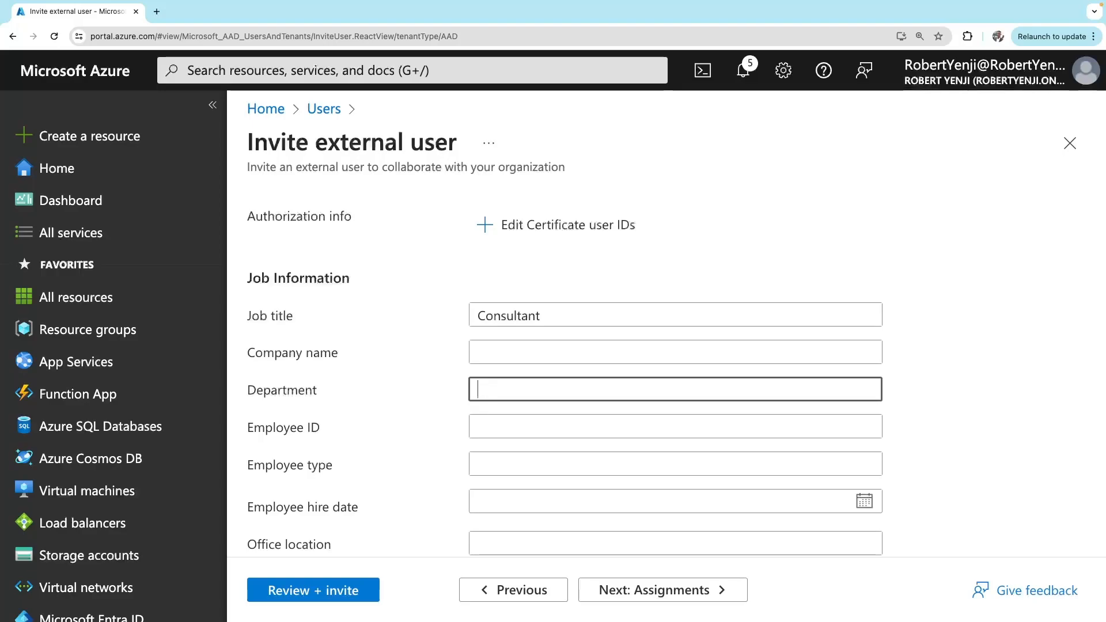
text(cybersecurity)
Set the guest's usage location to United States and open the Review + invite summary
scroll(632, 415, down, 4)
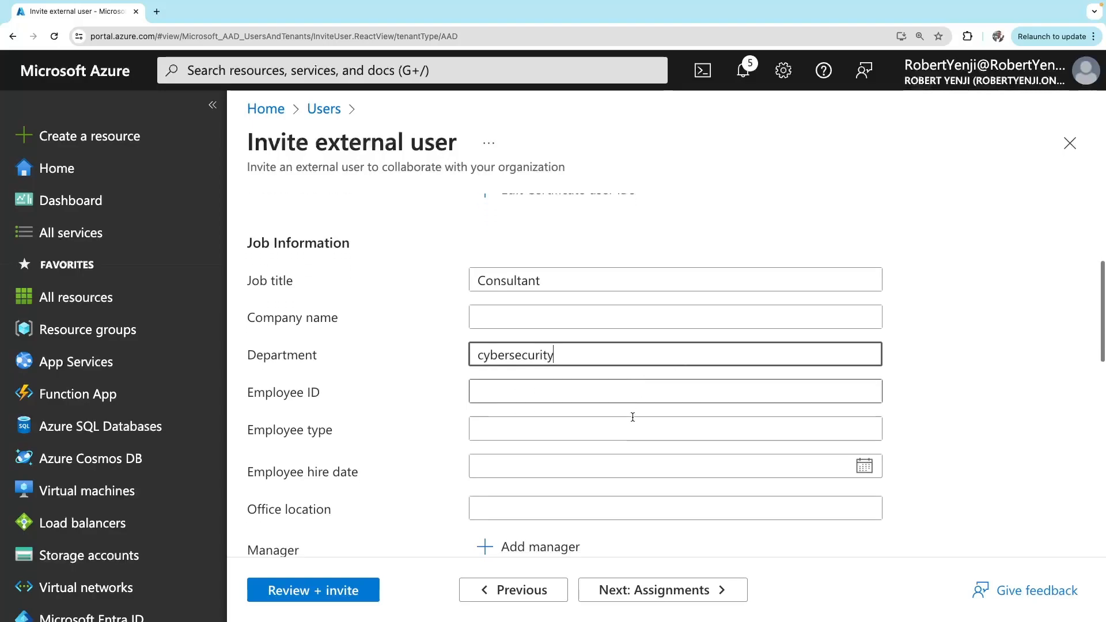
scroll(592, 312, down, 7)
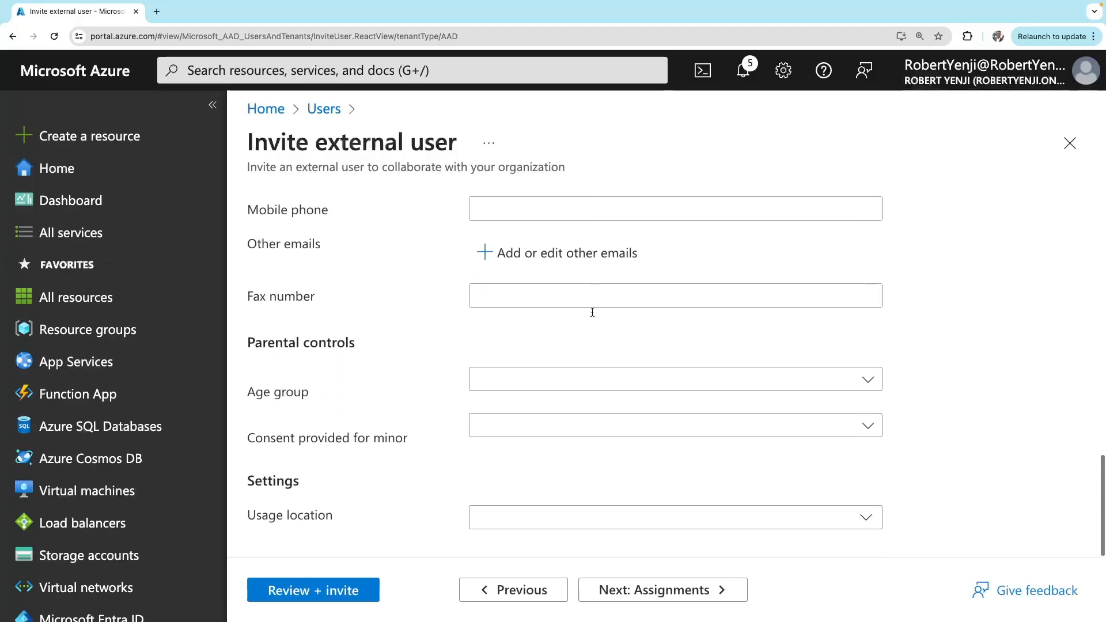
scroll(592, 312, up, 8)
scroll(592, 312, down, 8)
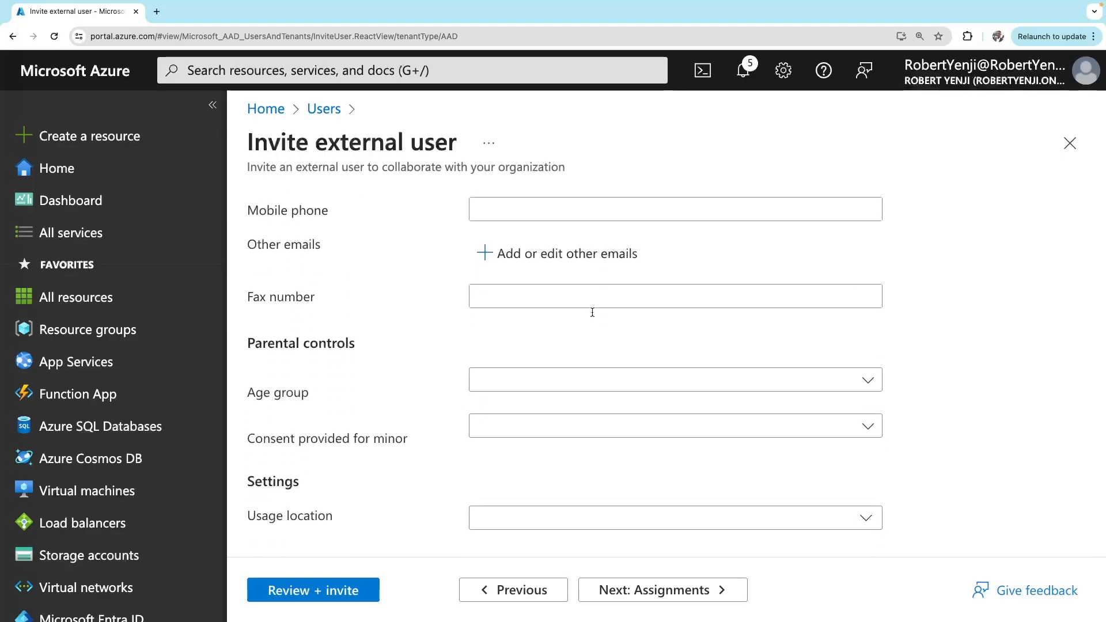
scroll(579, 313, up, 8)
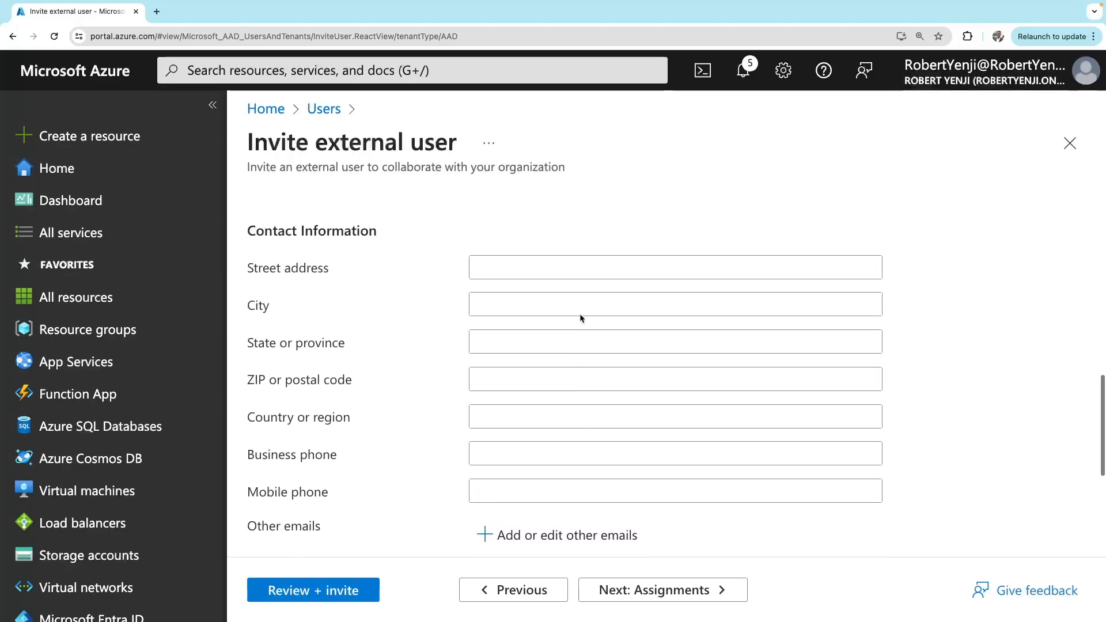
scroll(580, 312, down, 8)
scroll(580, 312, up, 10)
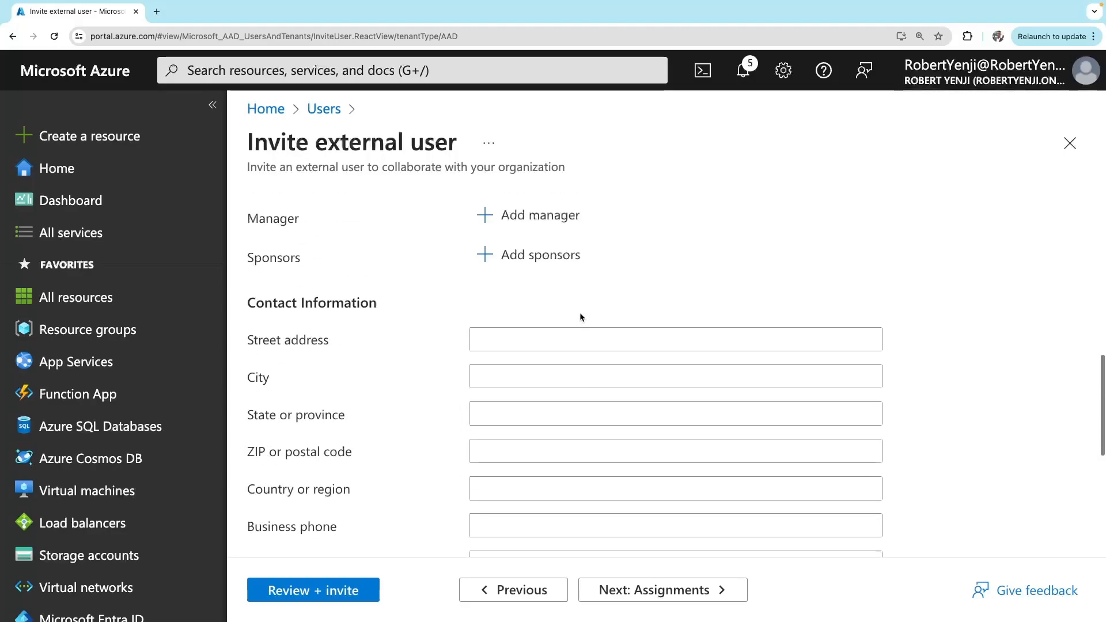
scroll(579, 312, down, 10)
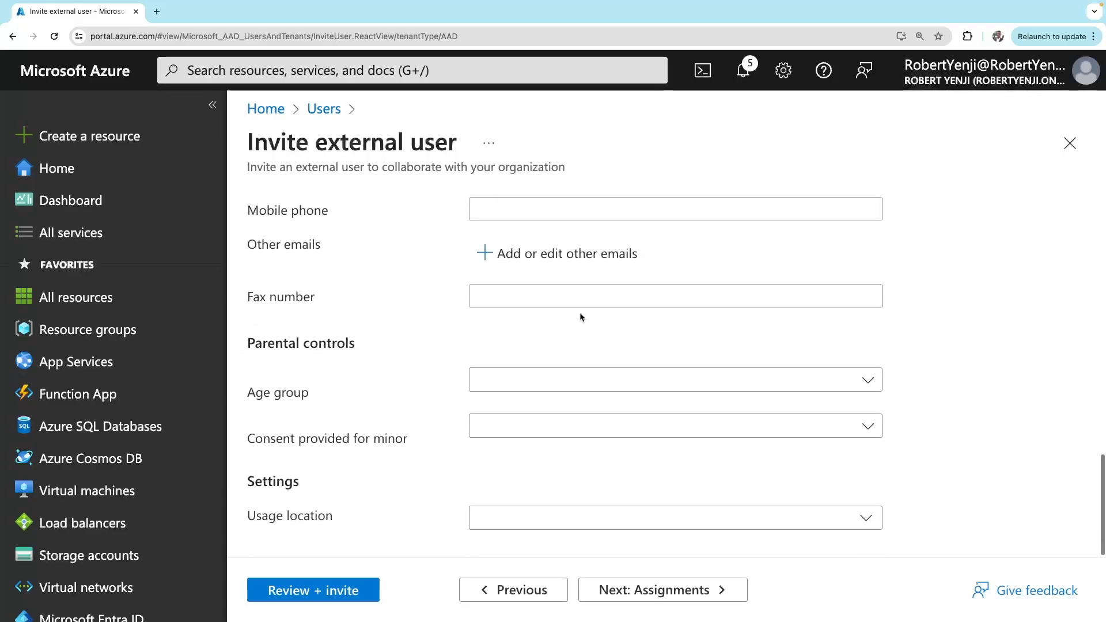
click(559, 513)
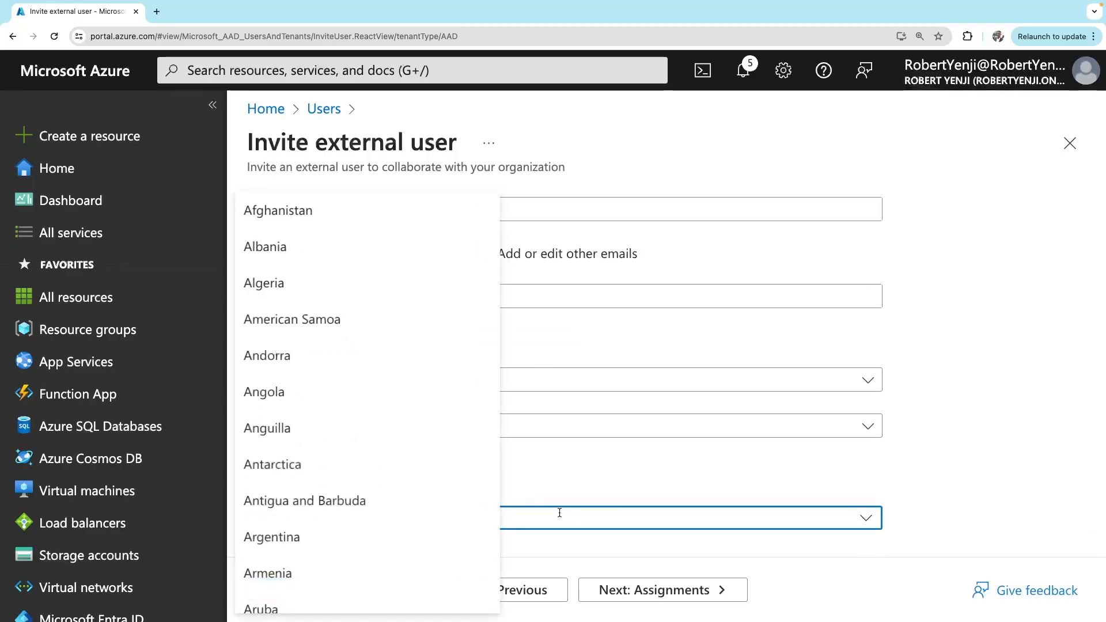
scroll(364, 505, down, 20)
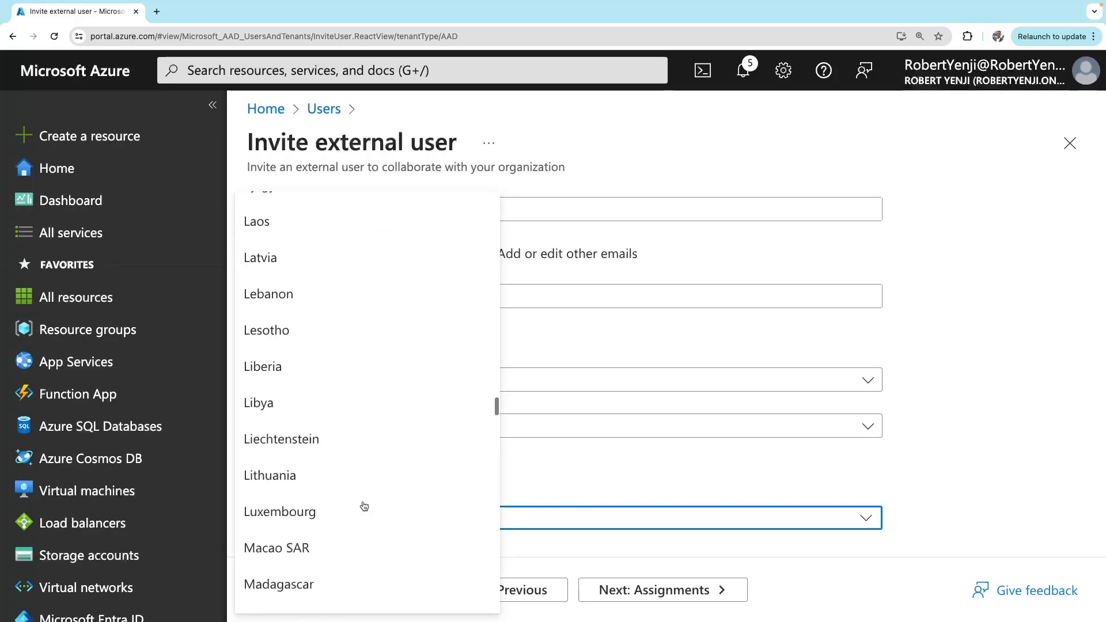
scroll(364, 506, up, 5)
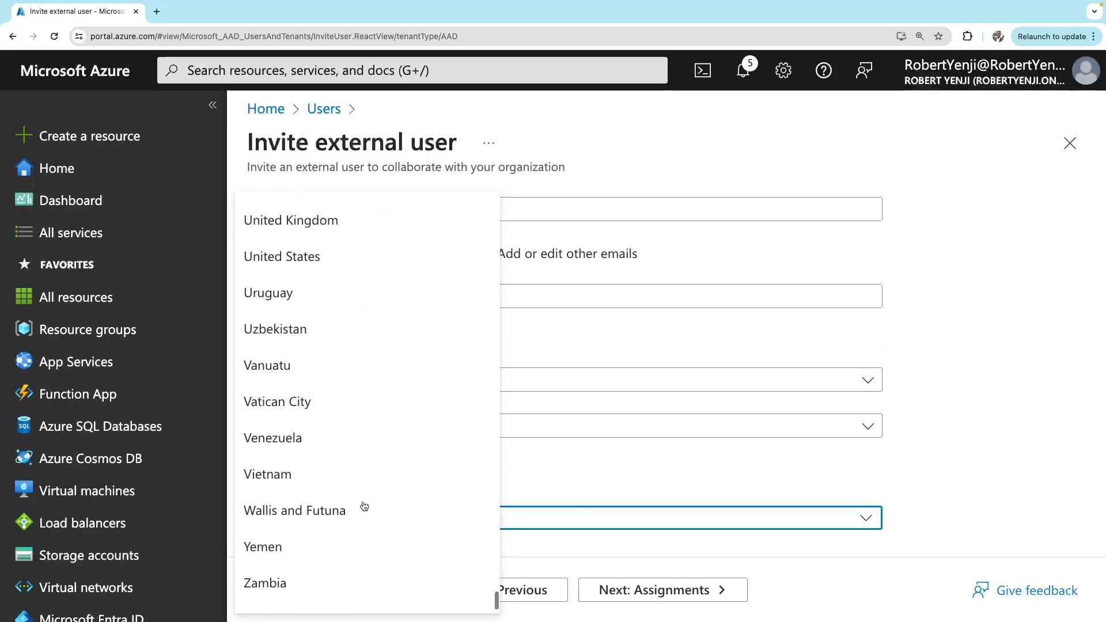
scroll(364, 505, down, 4)
scroll(364, 506, up, 3)
click(346, 397)
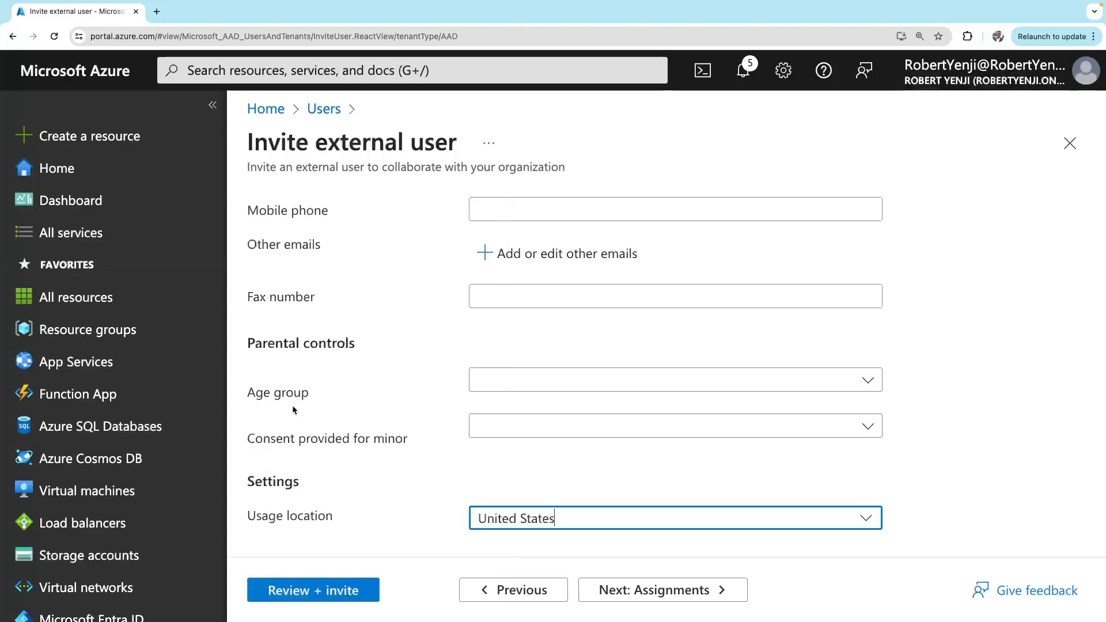
click(347, 591)
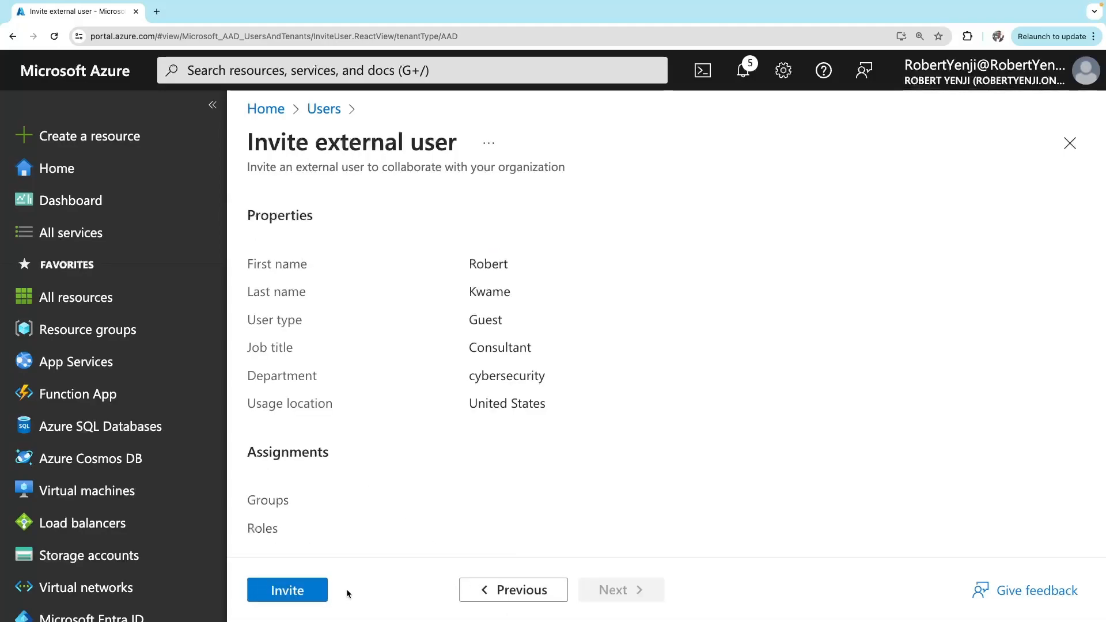
Send the guest invitation and refresh Users to see four users including the guest
click(297, 591)
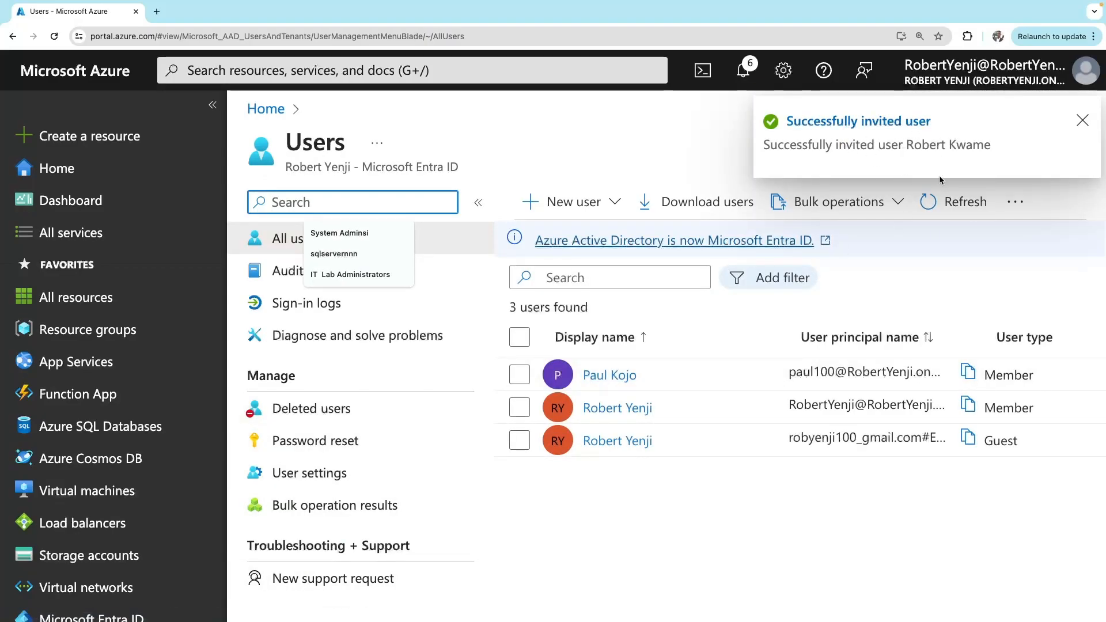
click(956, 215)
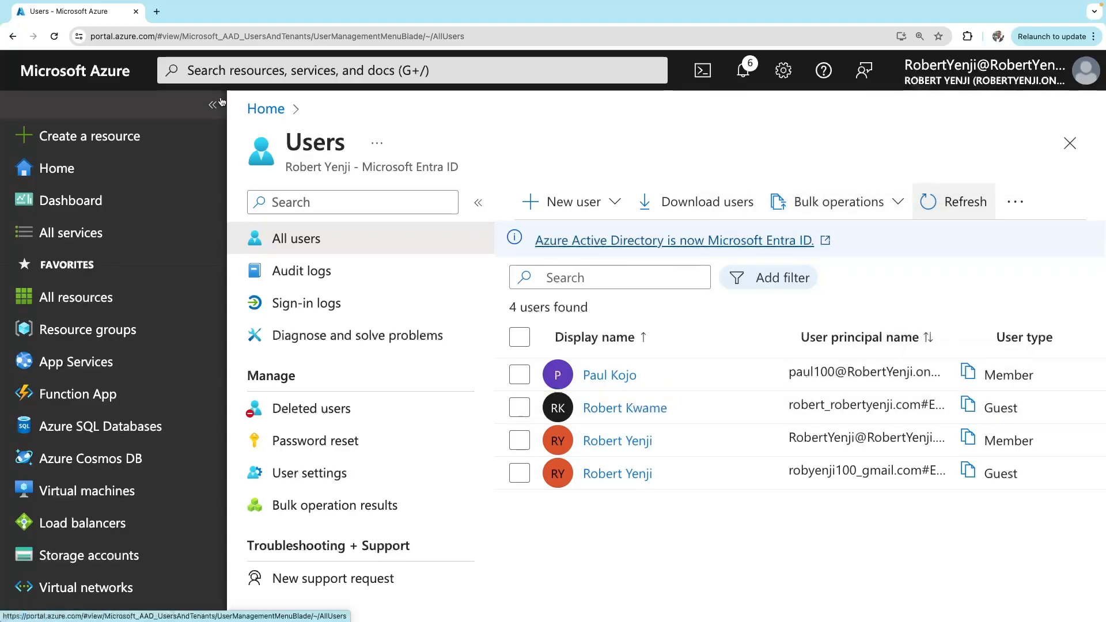
In a new tab, open the Microsoft invitation e-mail in Zoho Mail and accept it
click(157, 12)
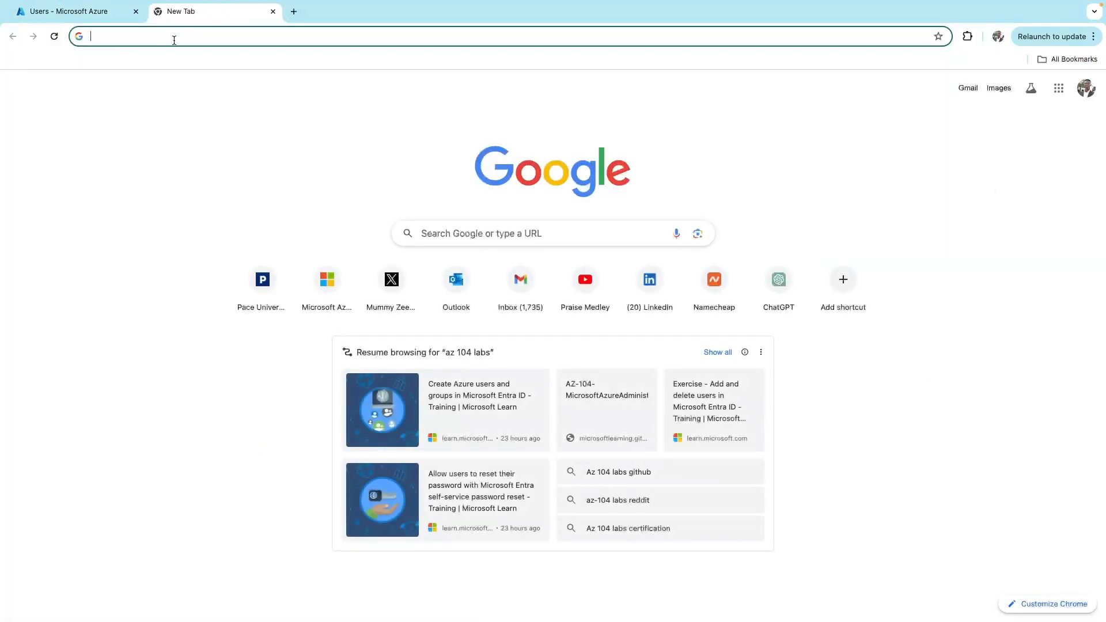
click(174, 37)
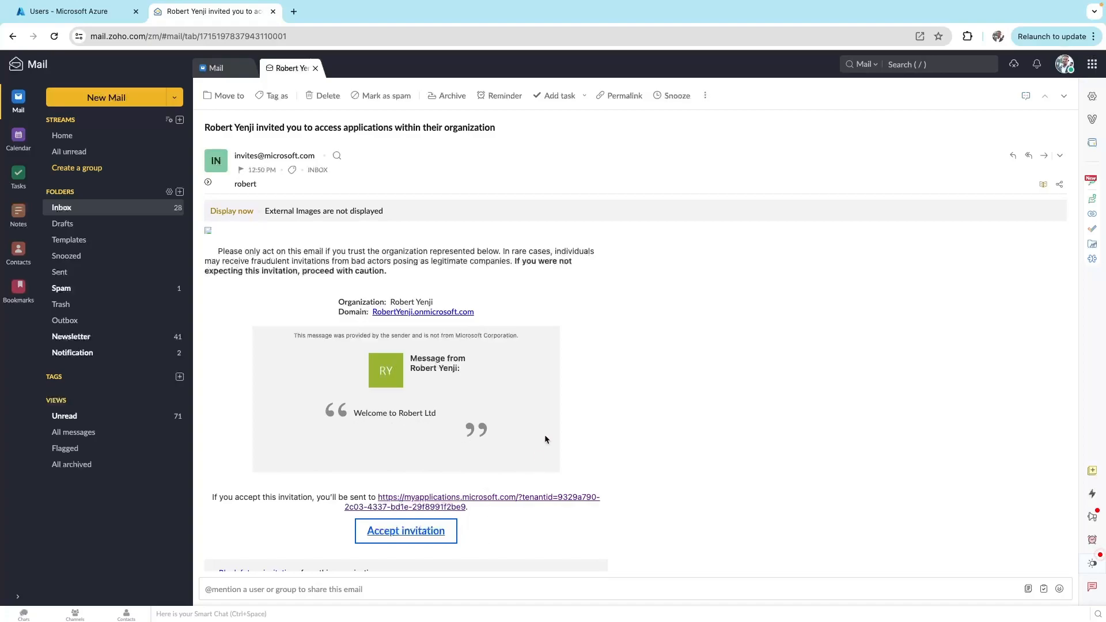
click(422, 528)
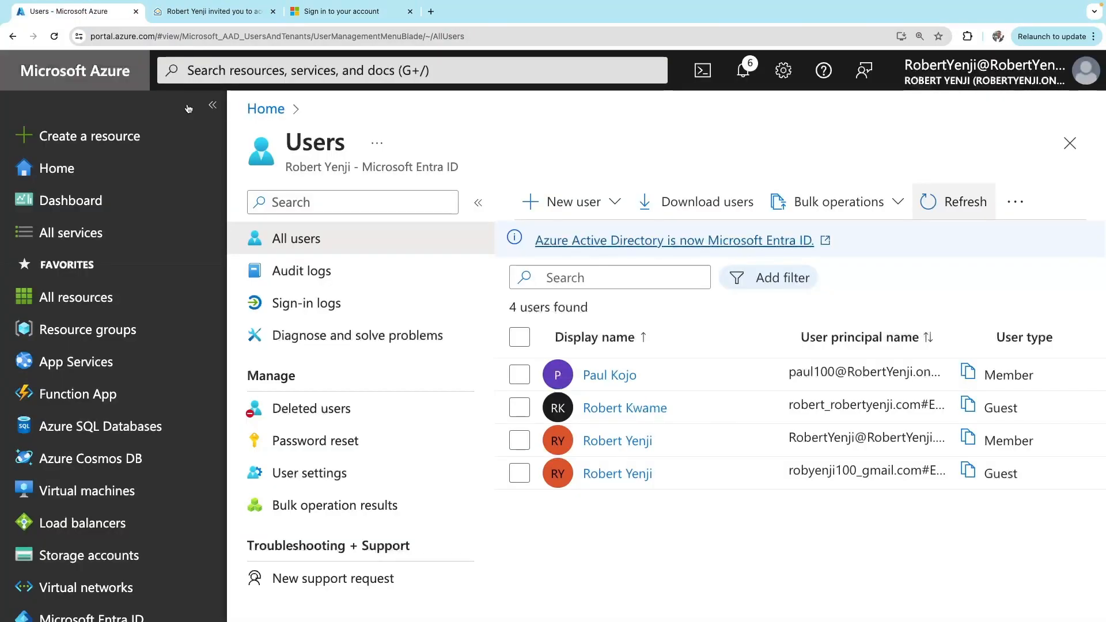
Open the new guest's profile and its Edit properties page
scroll(579, 552, down, 1)
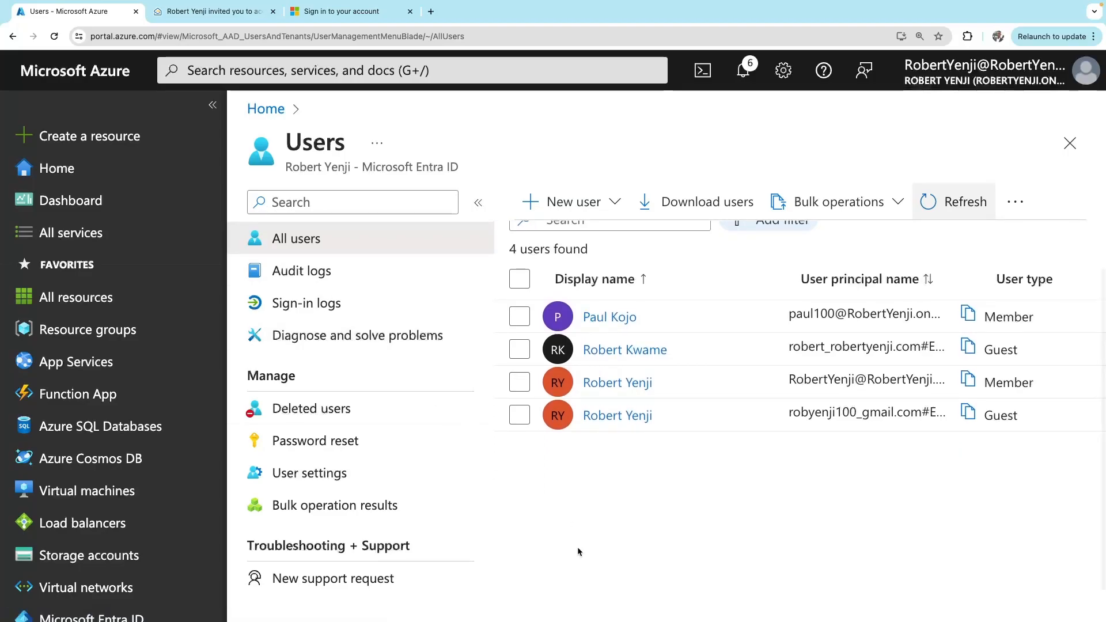
click(625, 350)
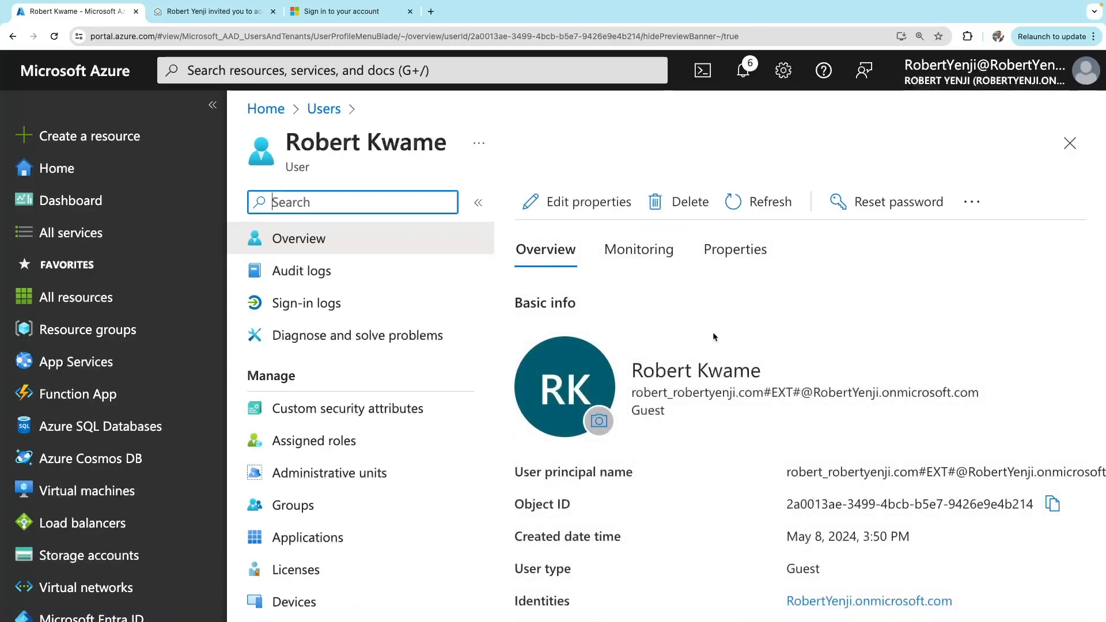
click(583, 208)
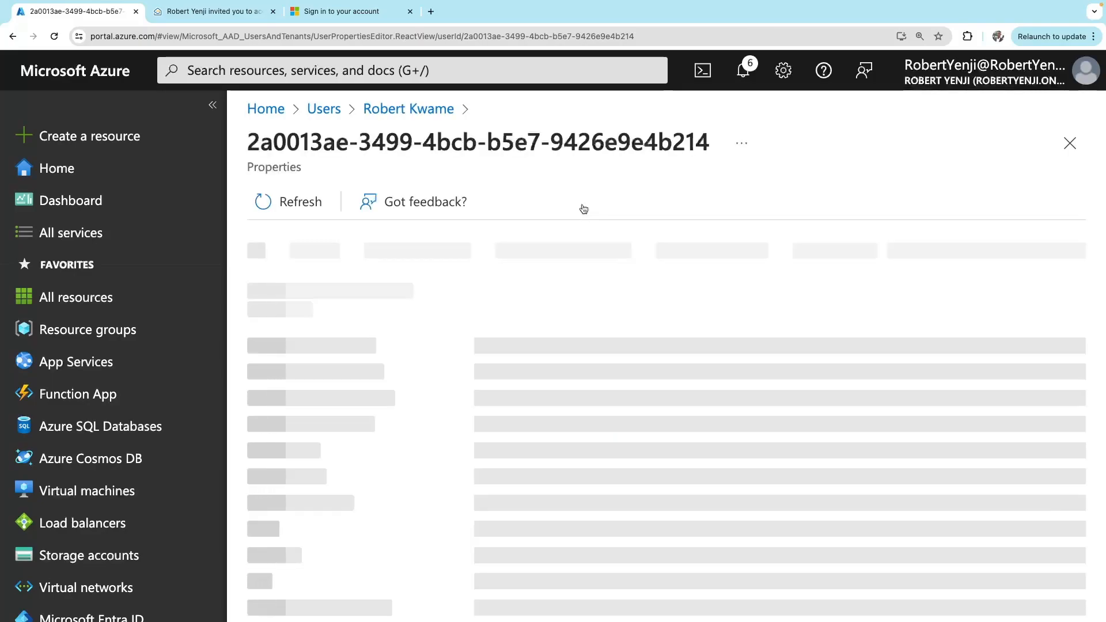
scroll(557, 389, down, 2)
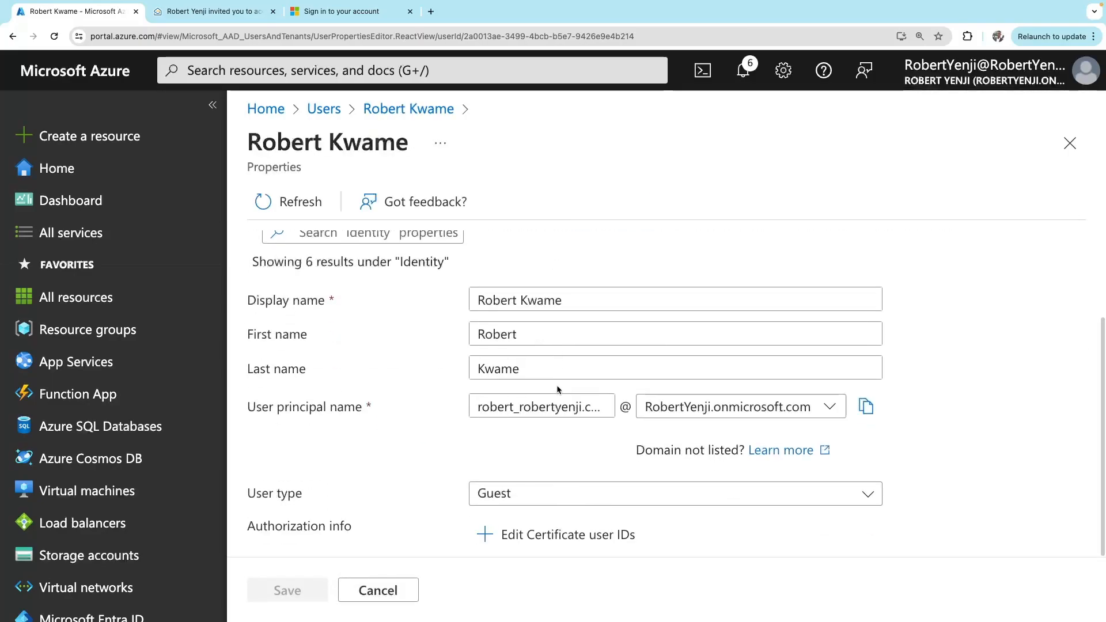
scroll(558, 389, up, 2)
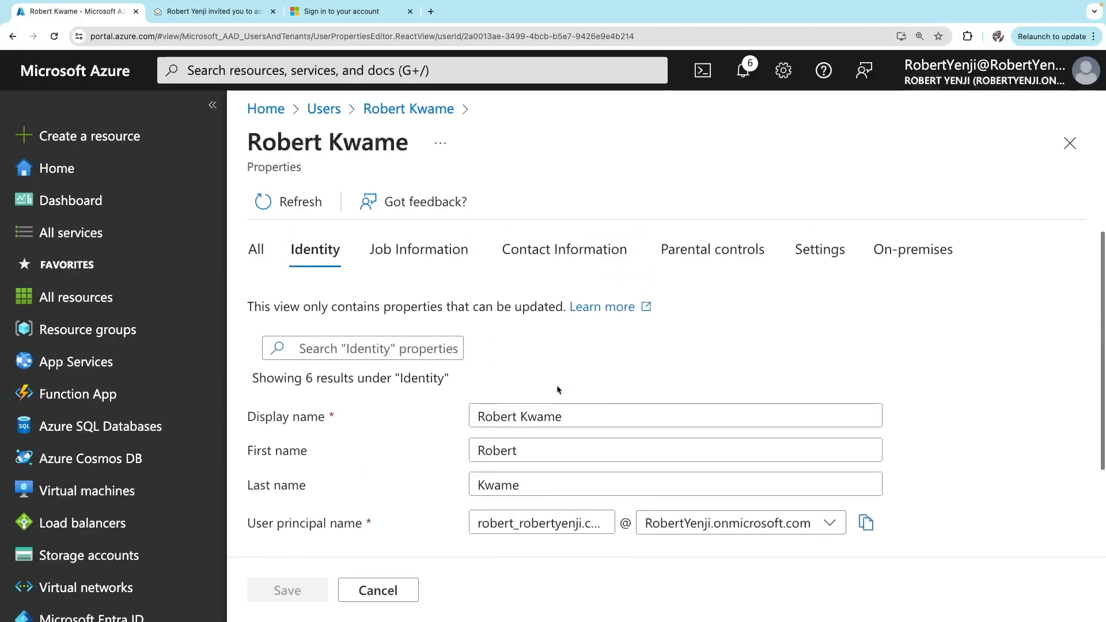
Browse the Job Information, Contact Information and Parental controls tabs, then show All 30 properties
click(438, 258)
click(591, 256)
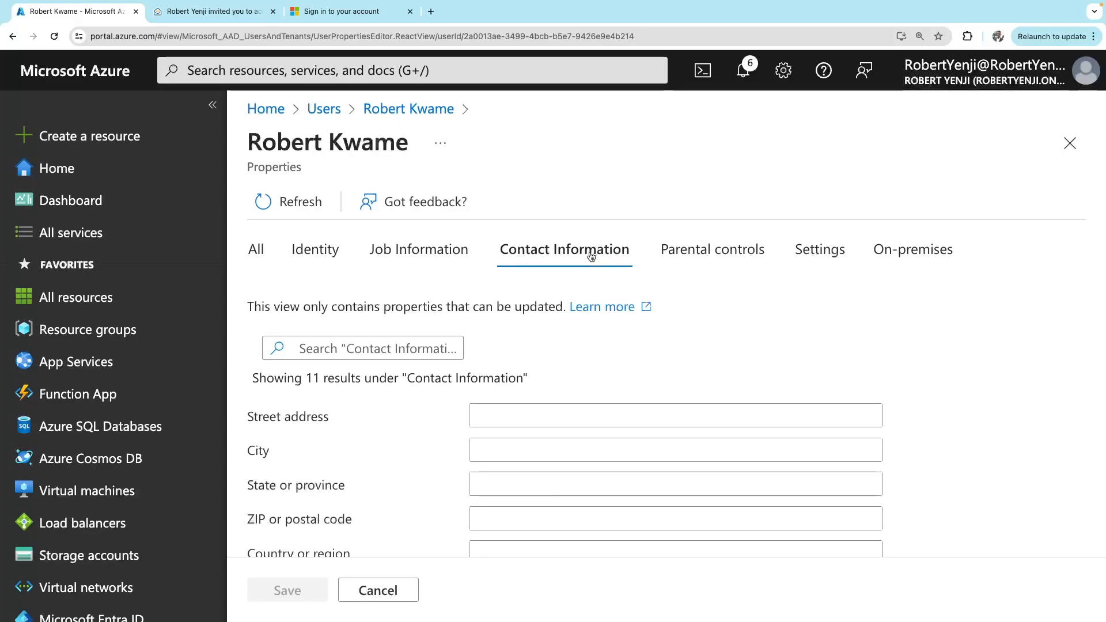
click(715, 259)
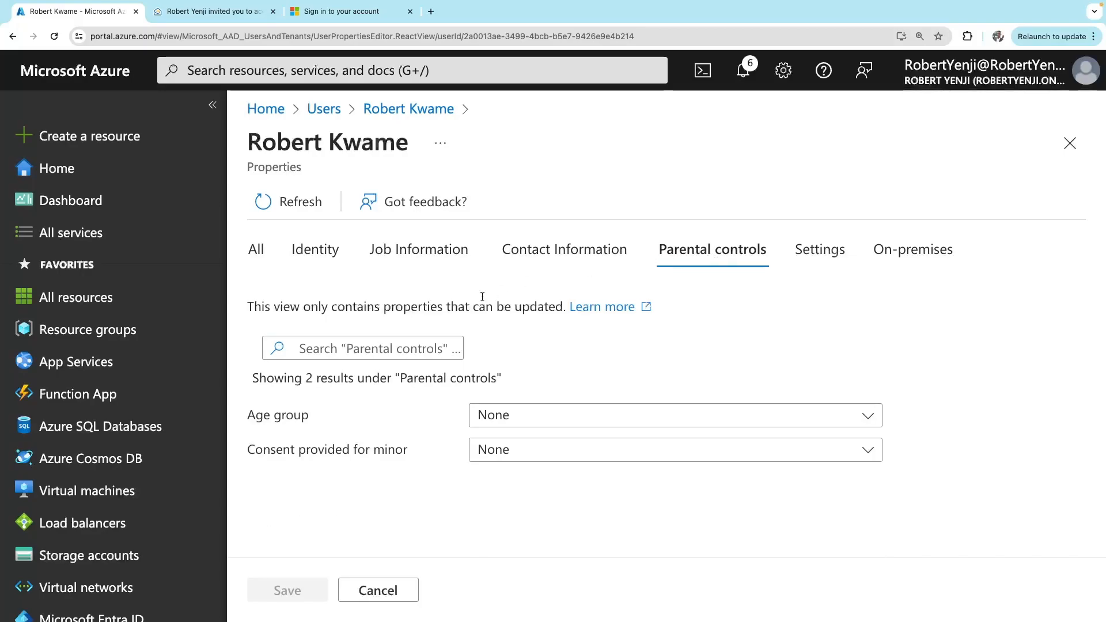
click(294, 202)
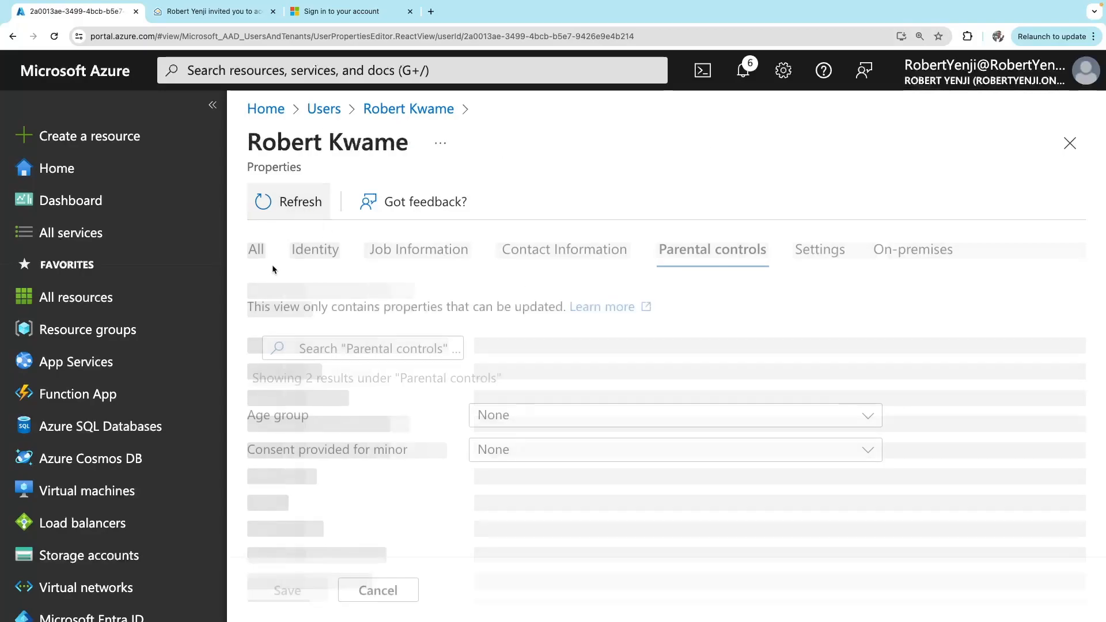
click(258, 251)
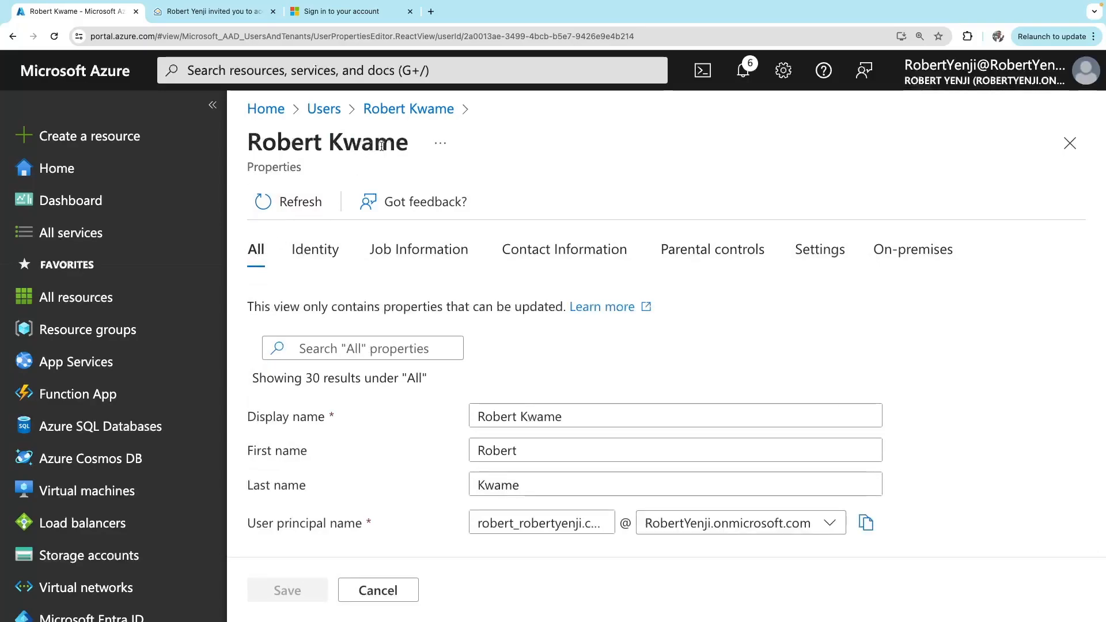
Go back to the guest's overview and view its Assigned roles, currently empty
click(386, 110)
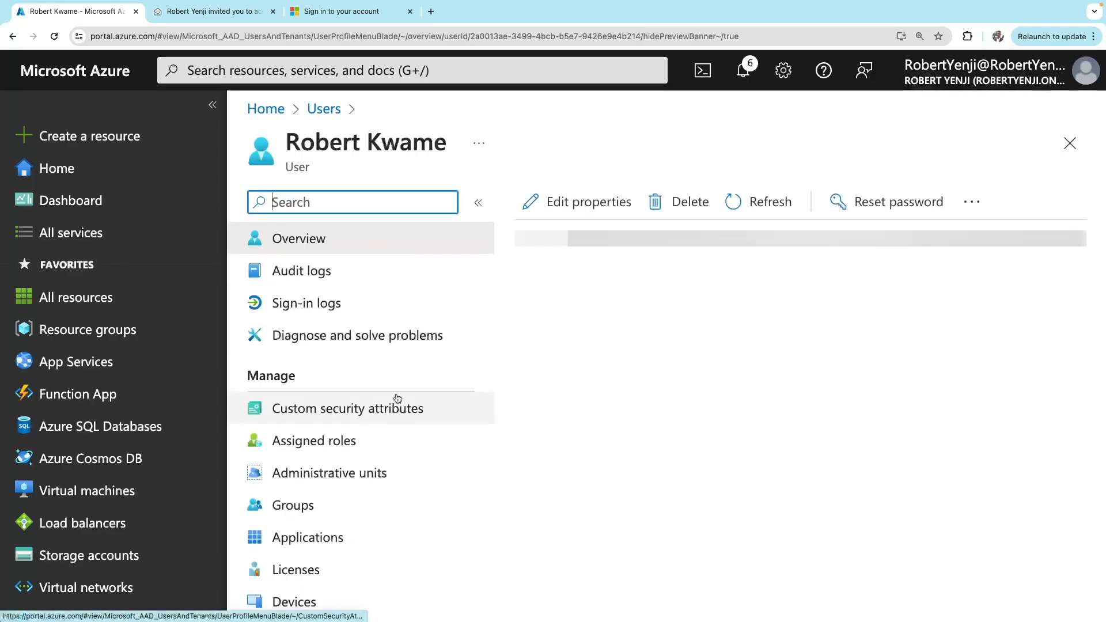
scroll(398, 398, down, 1)
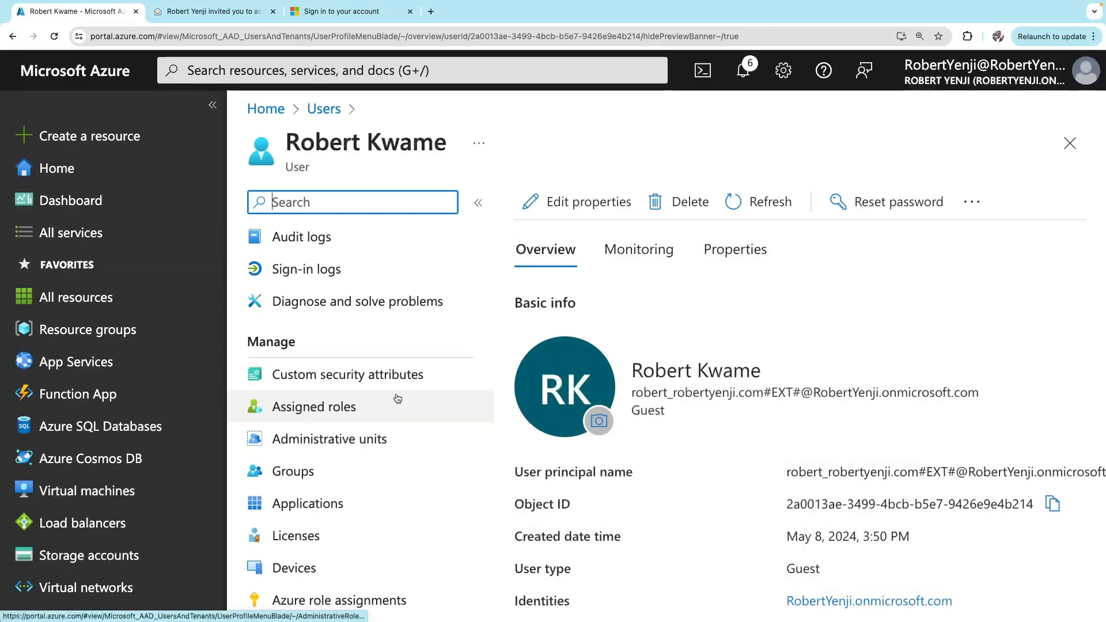
scroll(398, 399, down, 1)
scroll(397, 398, down, 2)
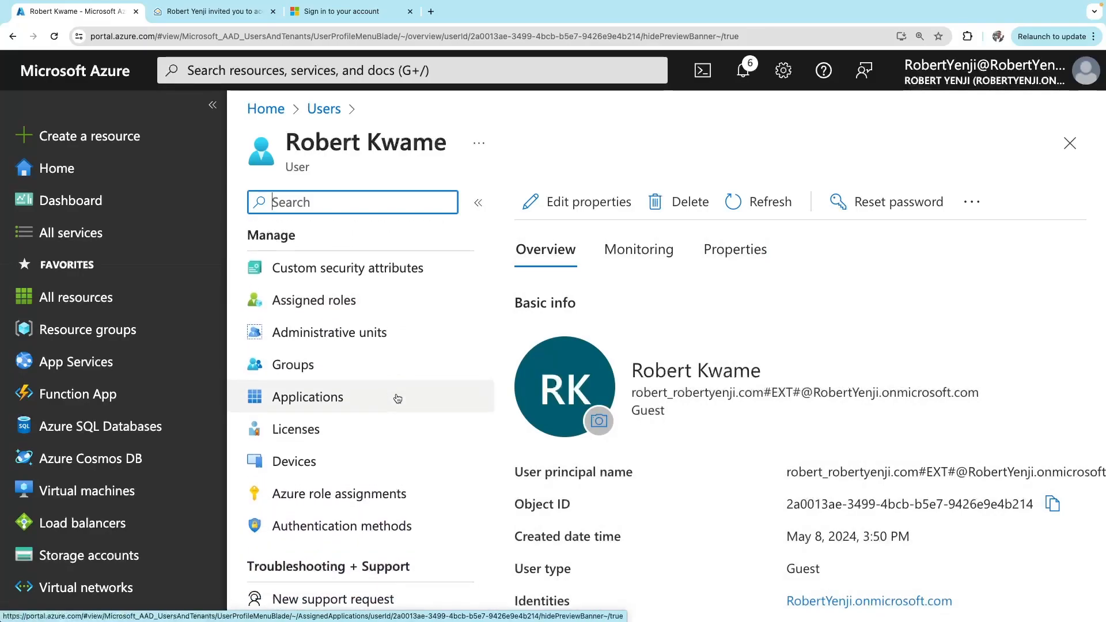
click(333, 300)
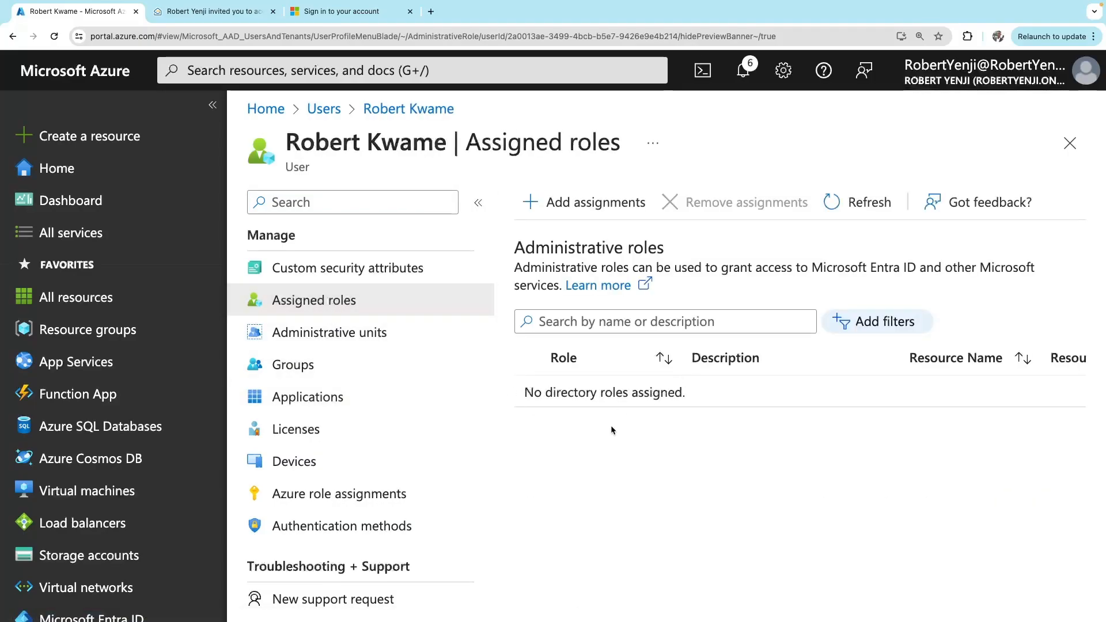
Start adding a role assignment and search the directory roles for 'secu' after 'cyber' finds nothing
click(593, 207)
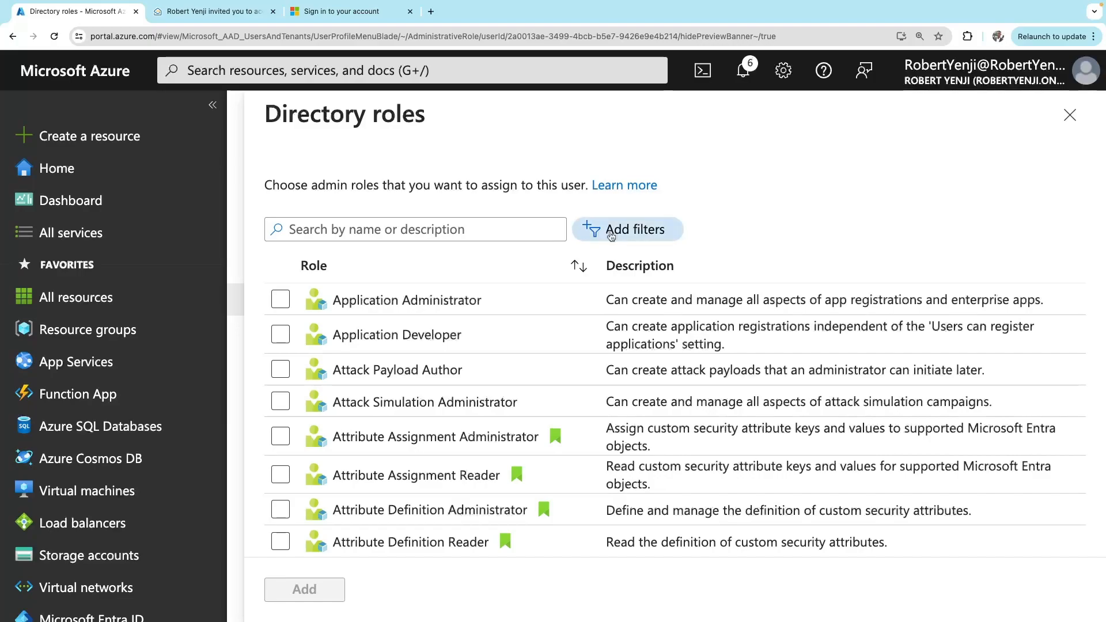
scroll(466, 535, down, 20)
scroll(377, 208, up, 18)
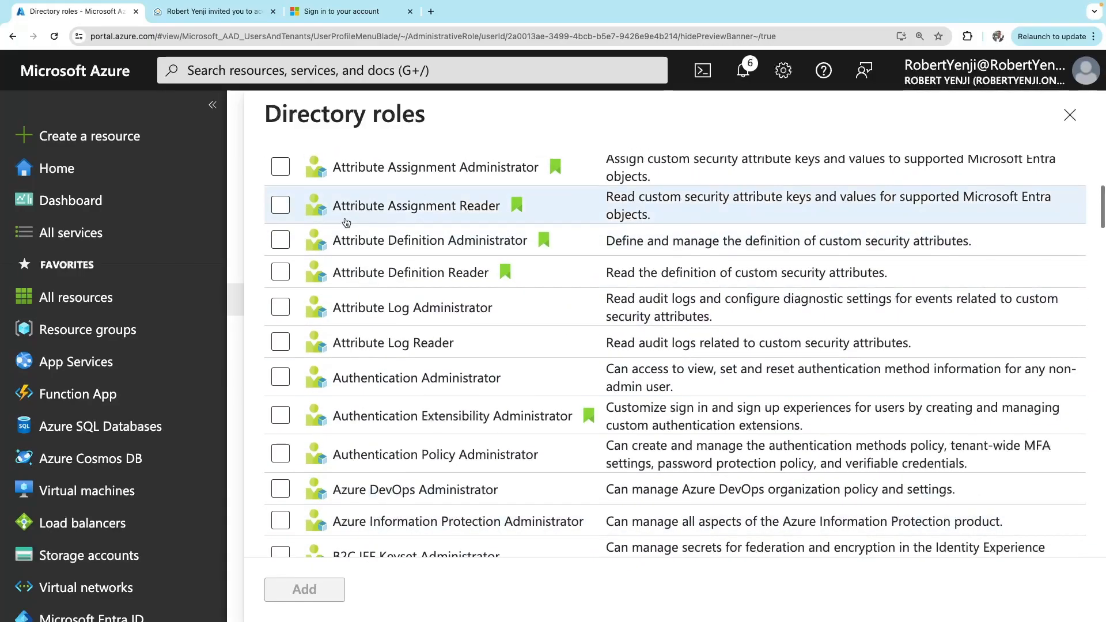
scroll(377, 207, up, 3)
click(354, 229)
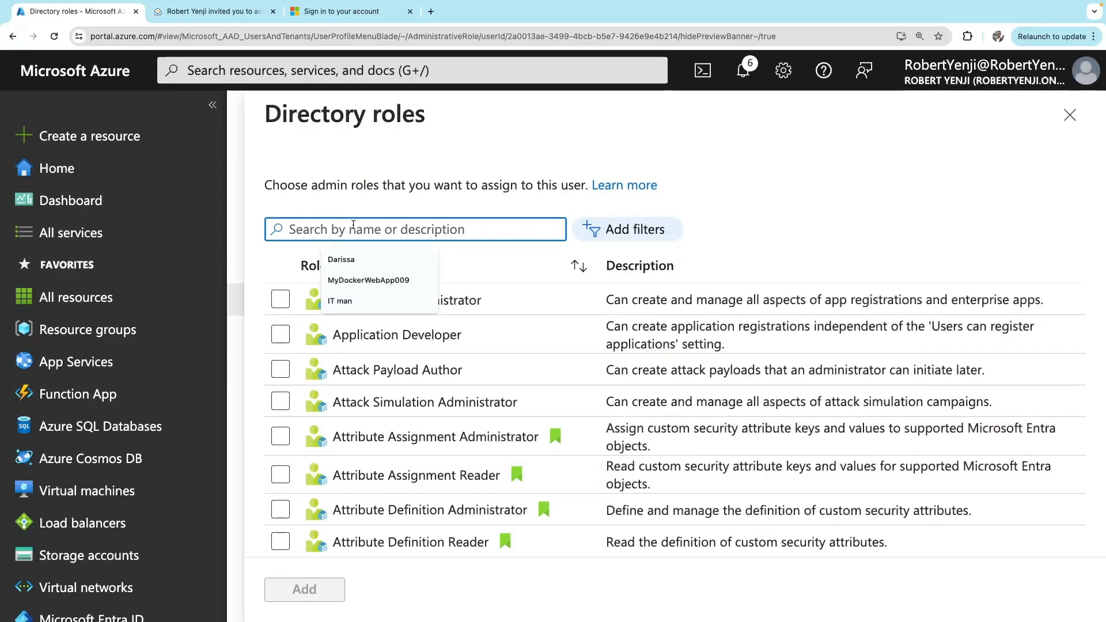
text(c)
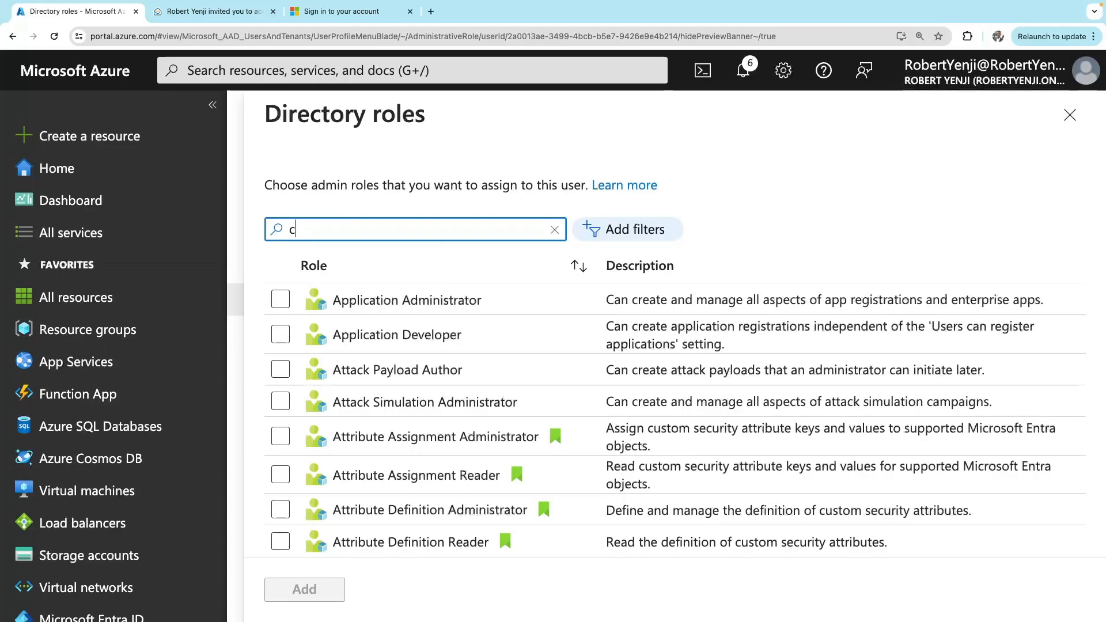
text(yber)
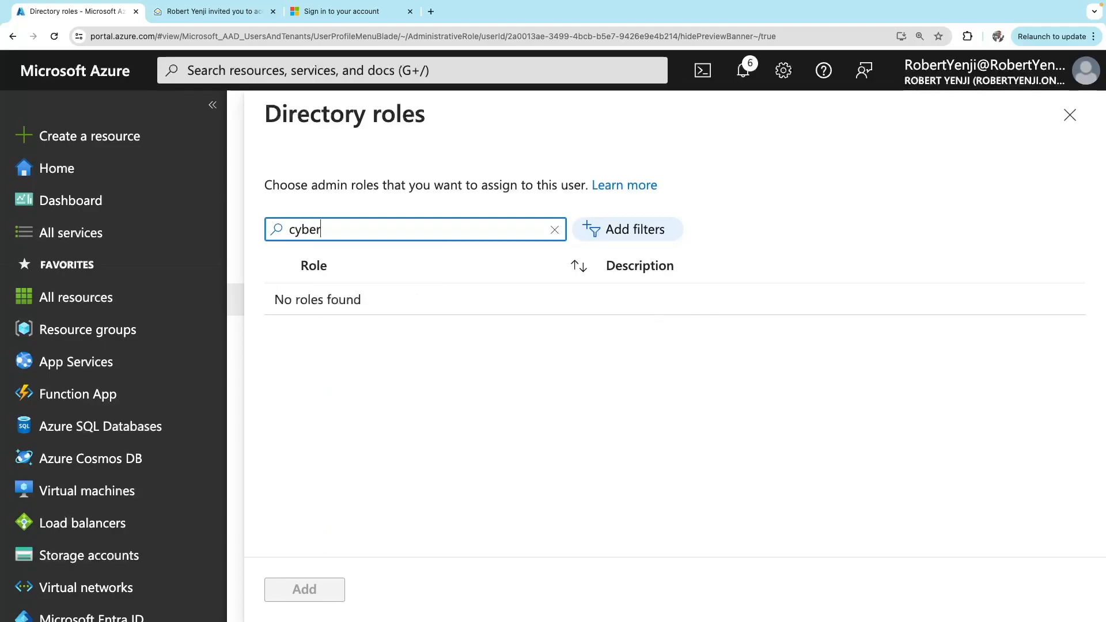
key(BackSpace)
key(BackSpace)
key(BackSpace)
key(BackSpace)
key(BackSpace)
text(sec)
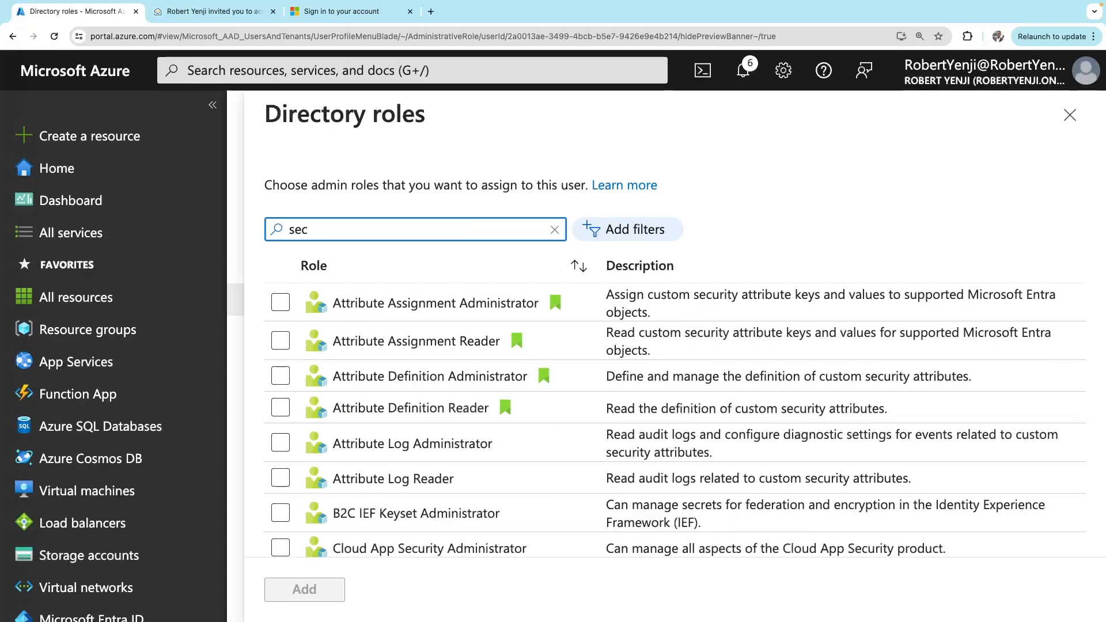
text(u)
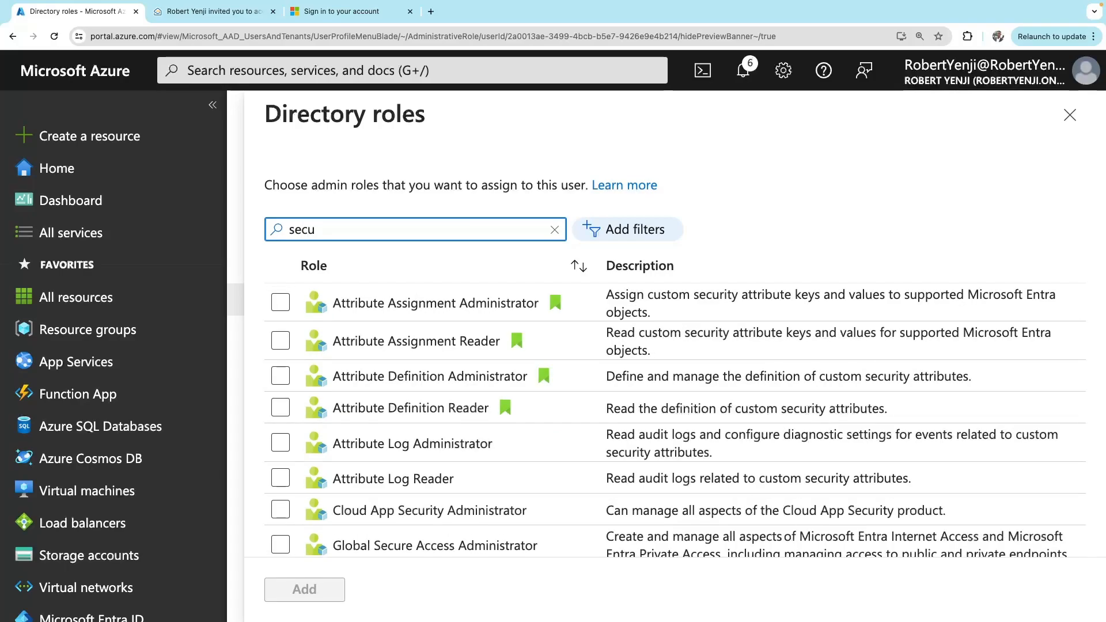
Assign Cloud App Security Administrator to the guest and refresh the Assigned roles list
click(406, 518)
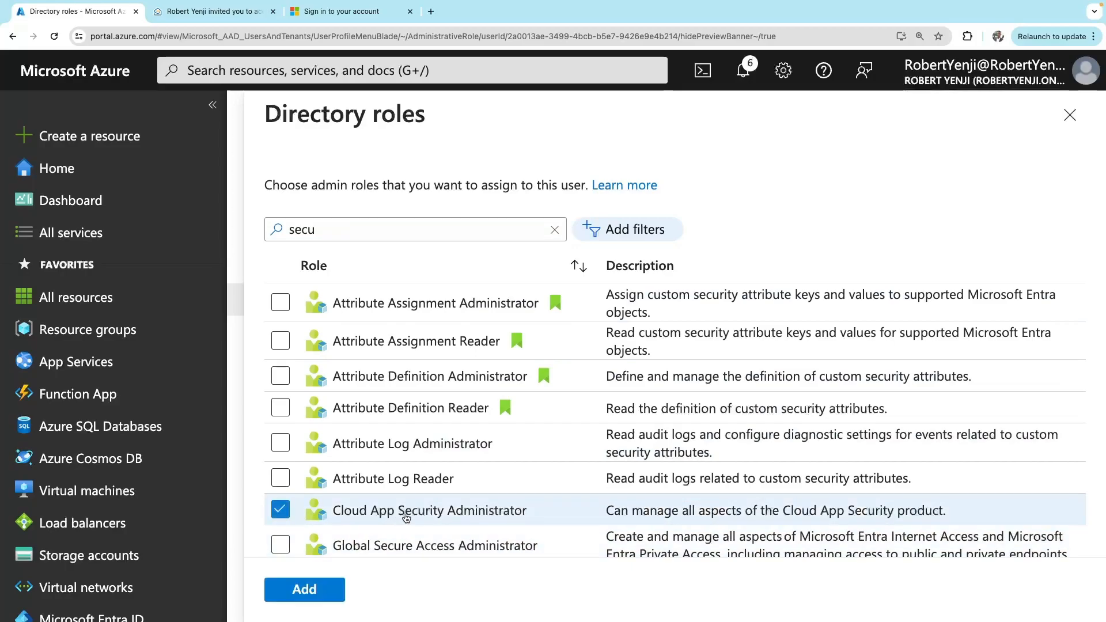
click(323, 592)
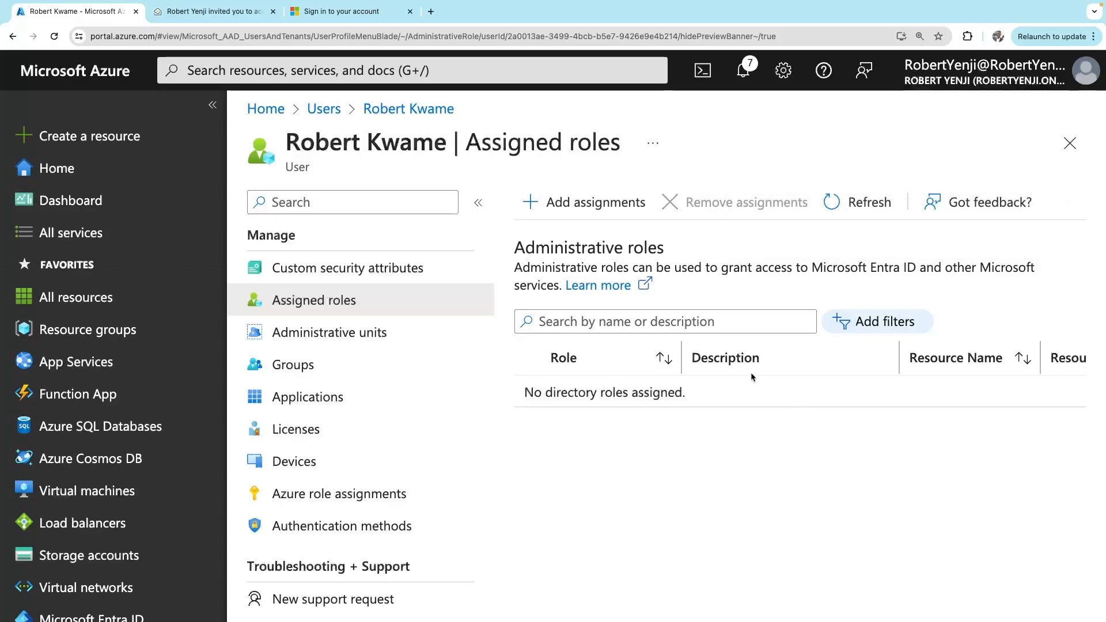
click(858, 202)
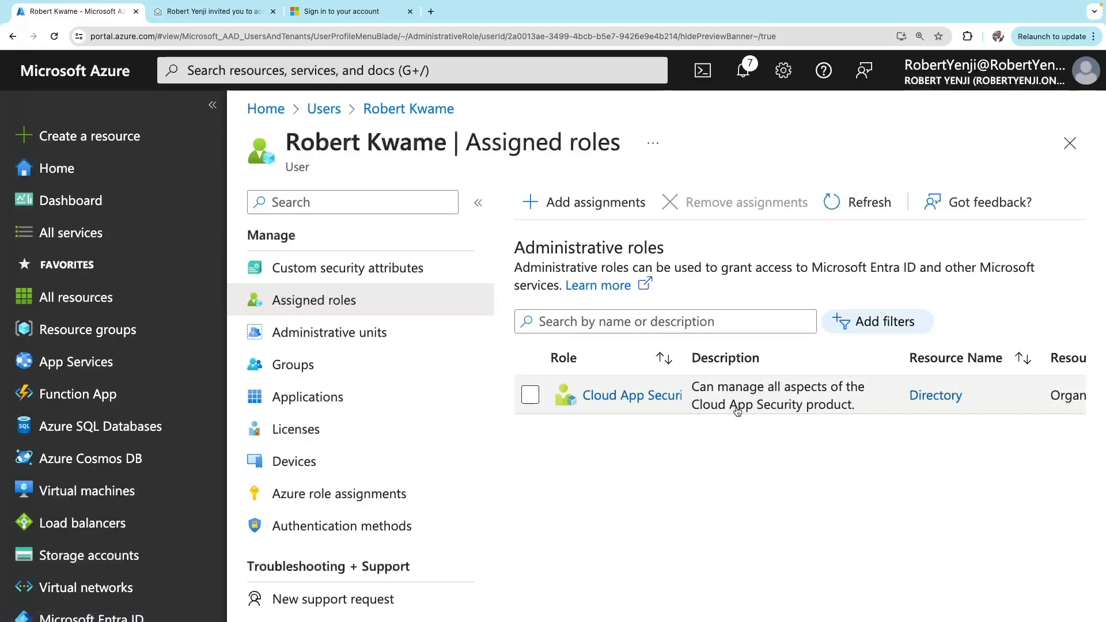
Check the guest's Administrative units, finding none available to assign, and close the picker
click(351, 345)
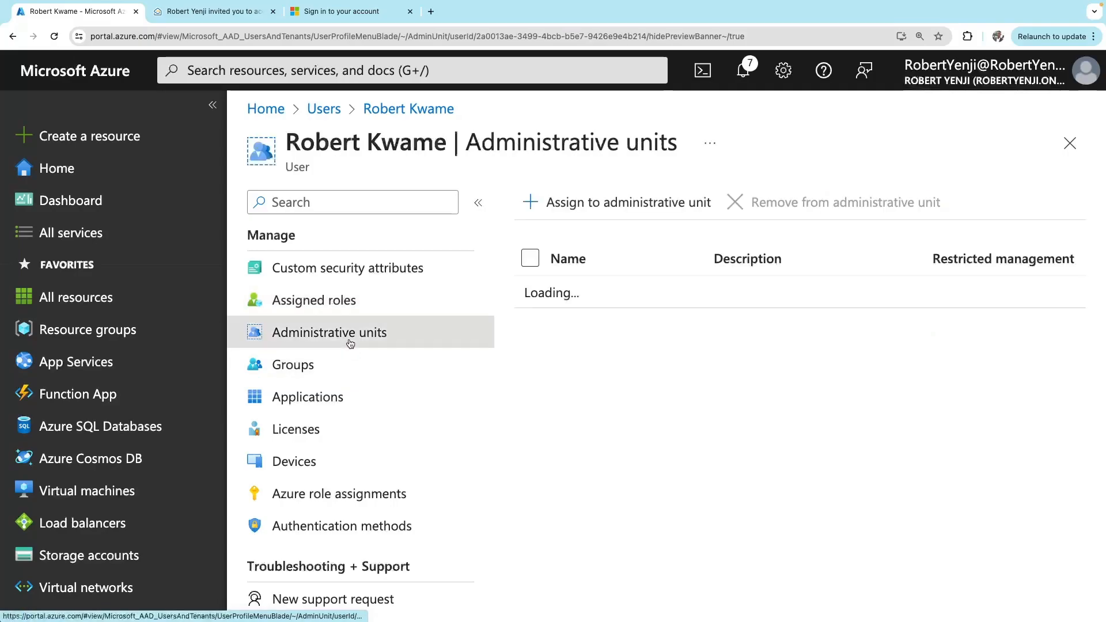
click(622, 205)
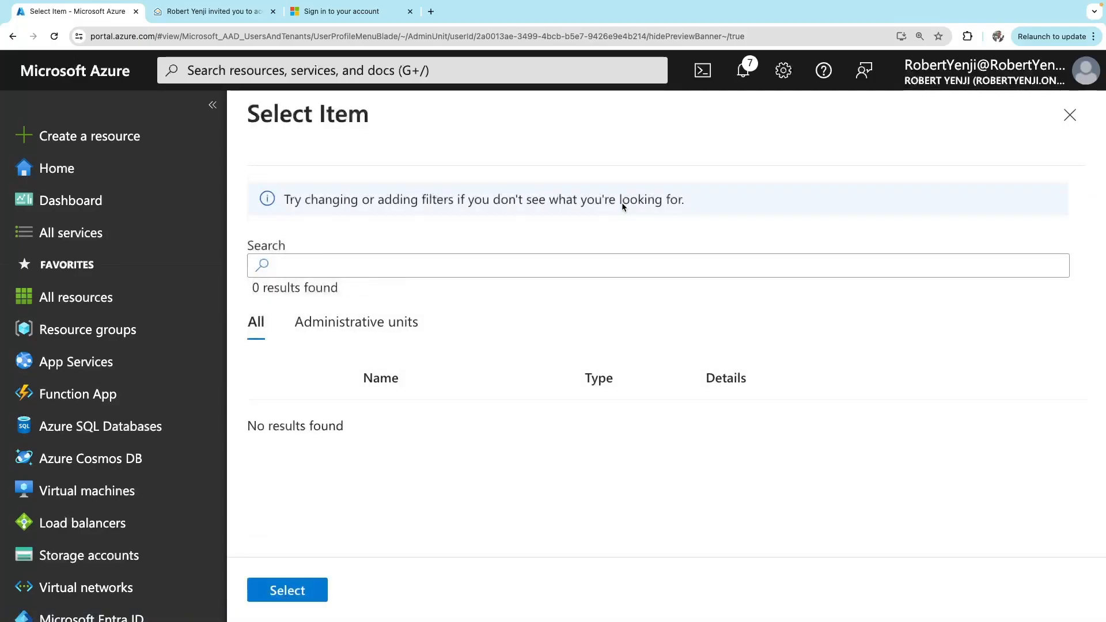
scroll(374, 431, down, 4)
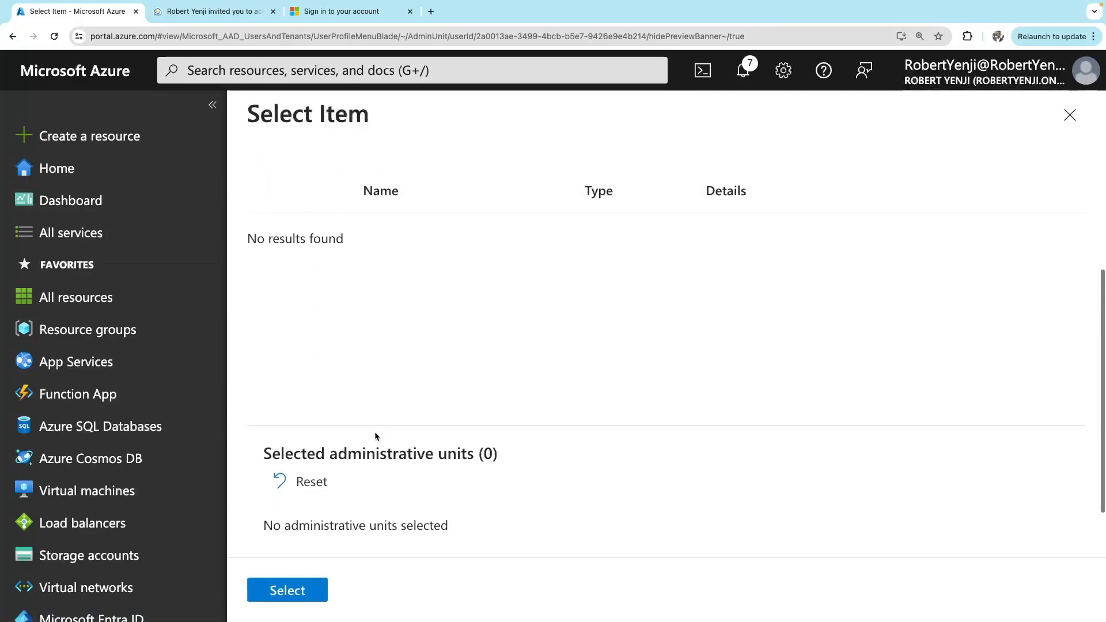
scroll(374, 431, up, 4)
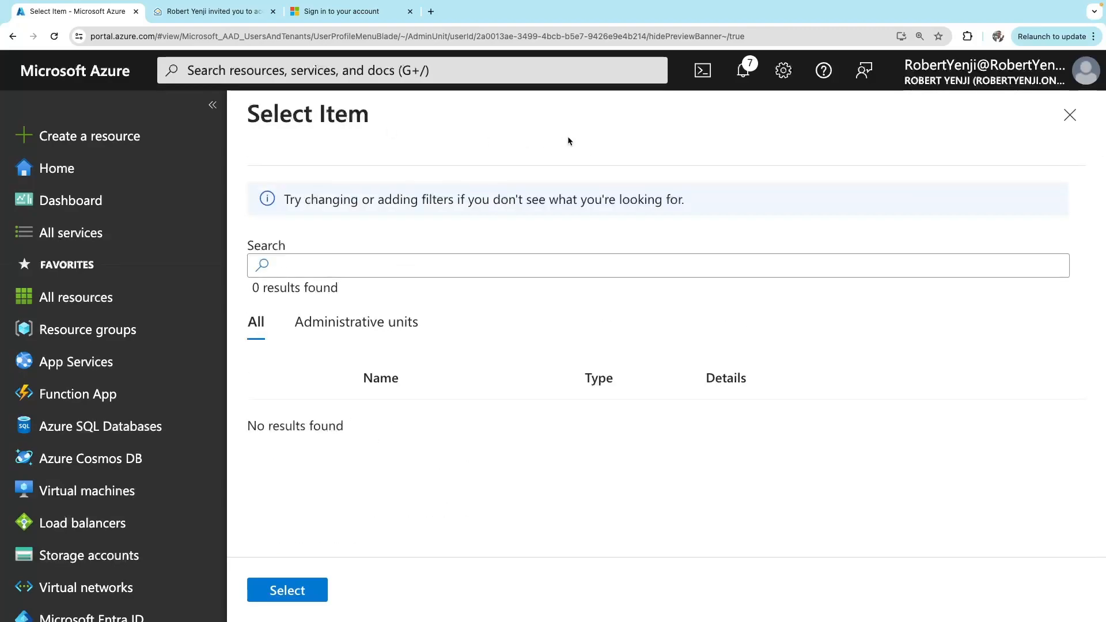
click(1067, 123)
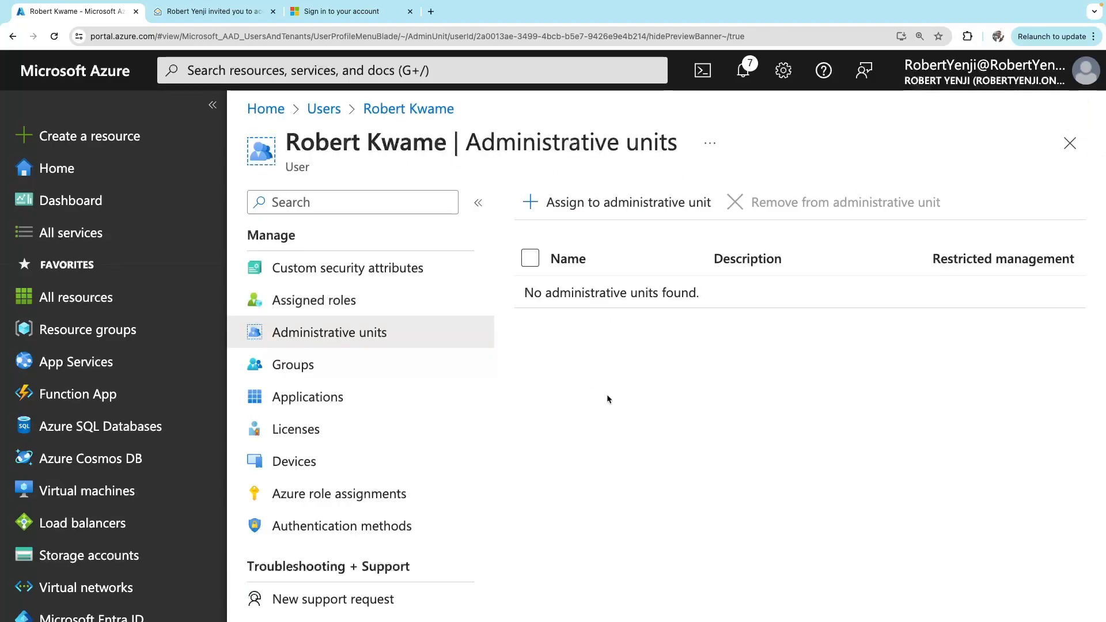
Review the guest's Groups page, then return to the All users list of 4 users
click(303, 369)
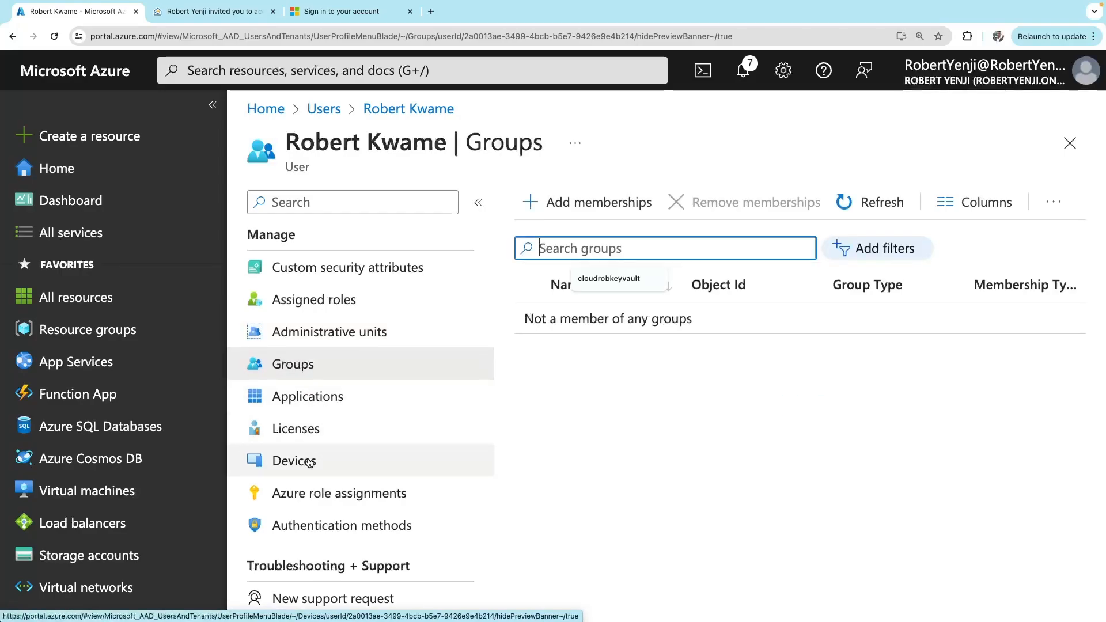
scroll(339, 478, up, 3)
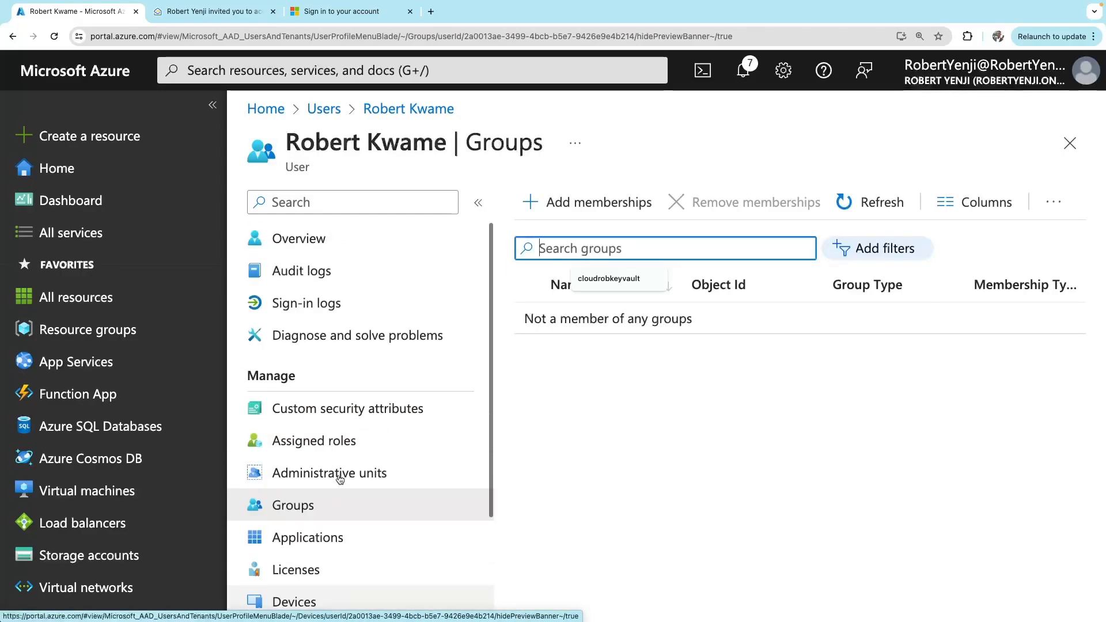
scroll(340, 479, down, 3)
scroll(370, 409, up, 3)
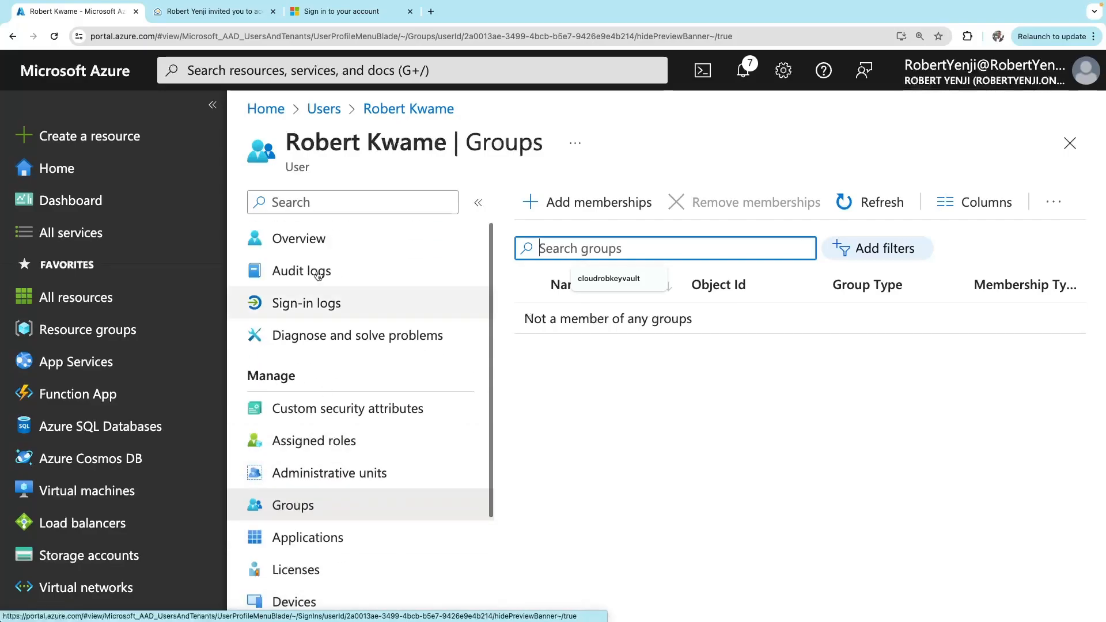
click(322, 108)
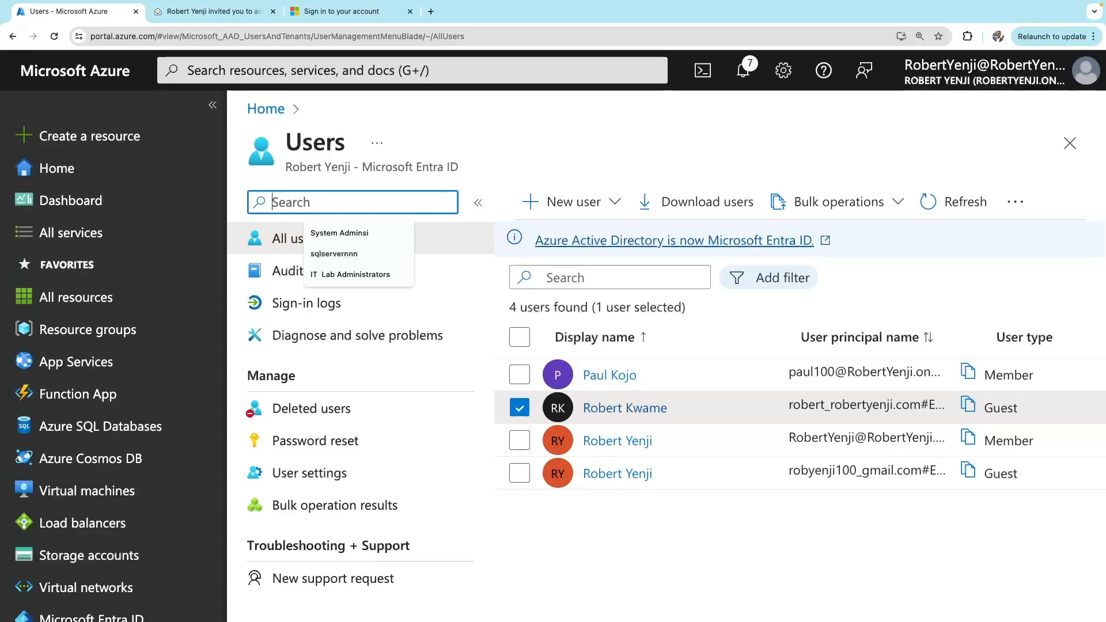
Deselect the new guest and select the older guest account in the users list
click(593, 558)
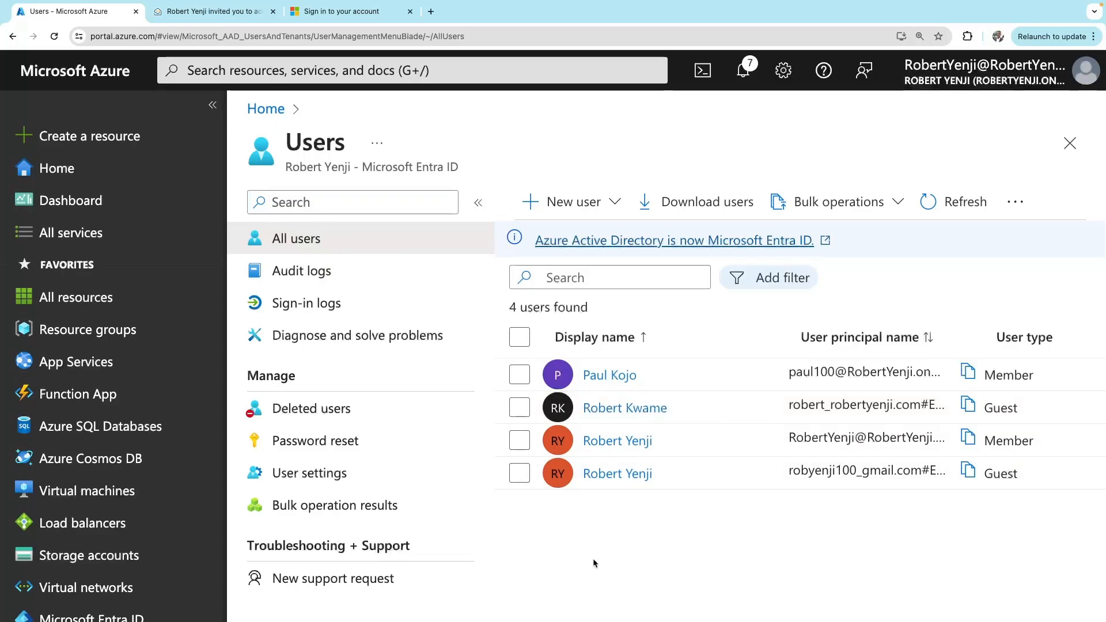
click(518, 475)
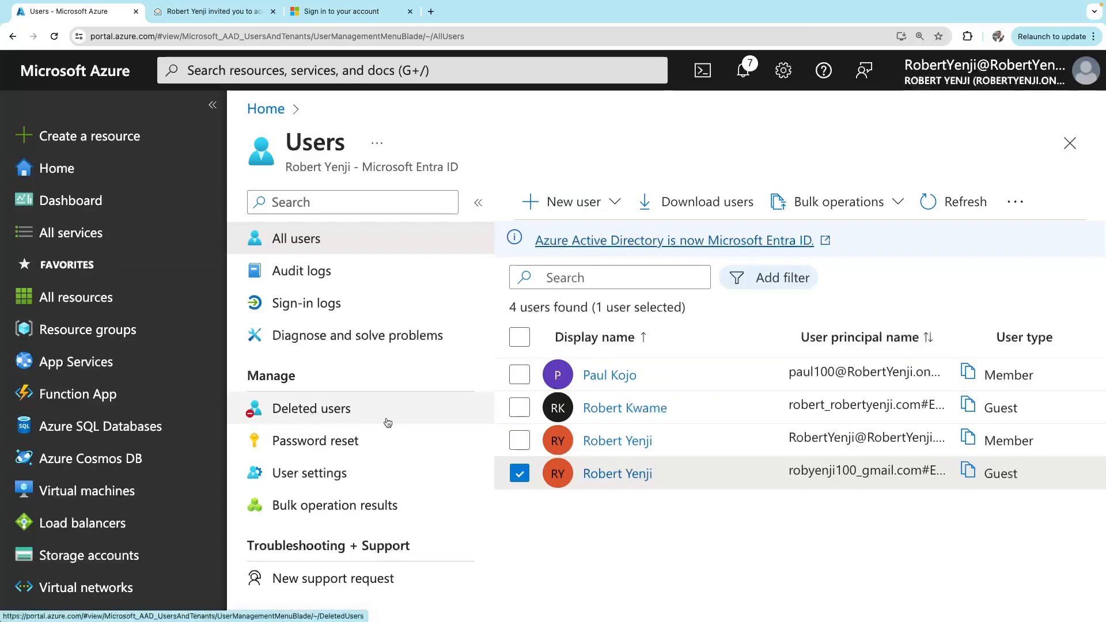
Delete the older guest account from its profile and refresh the Users list
click(610, 475)
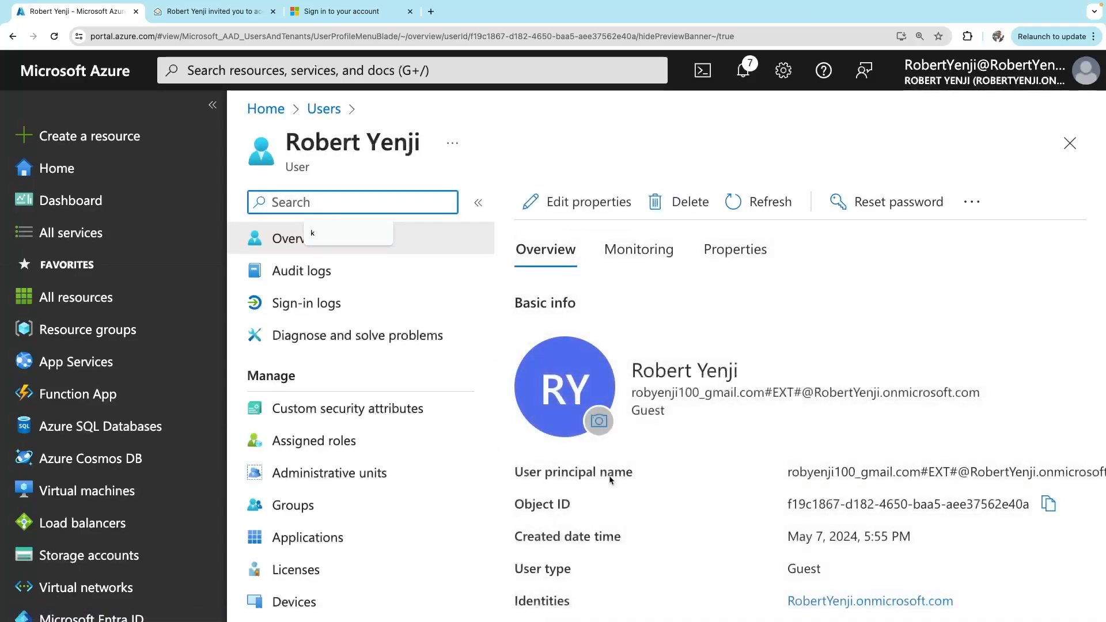
click(683, 206)
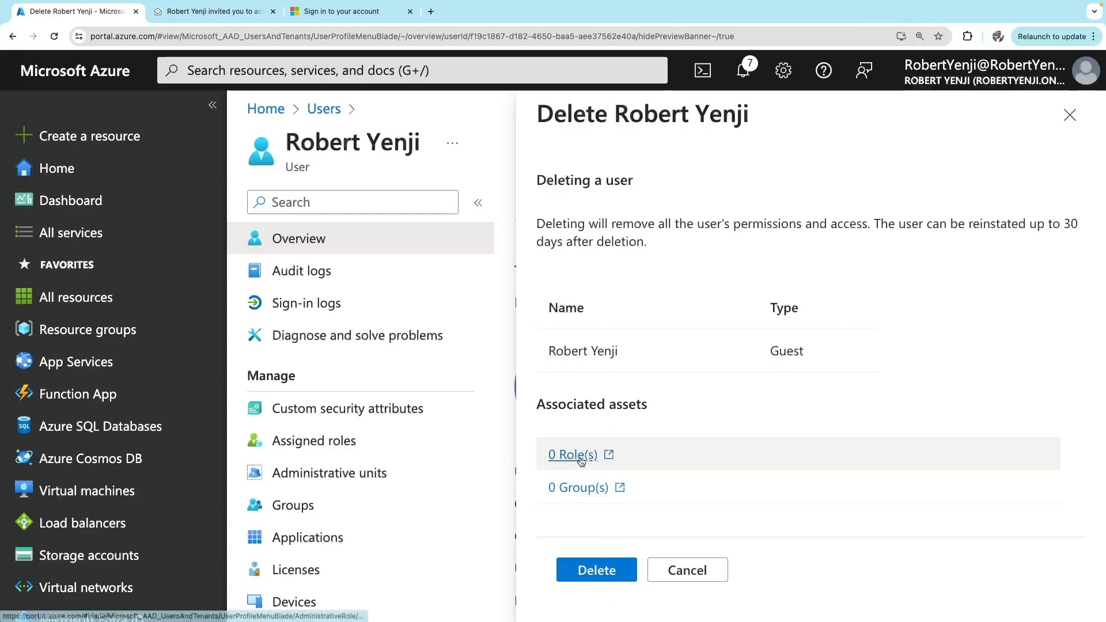
click(613, 572)
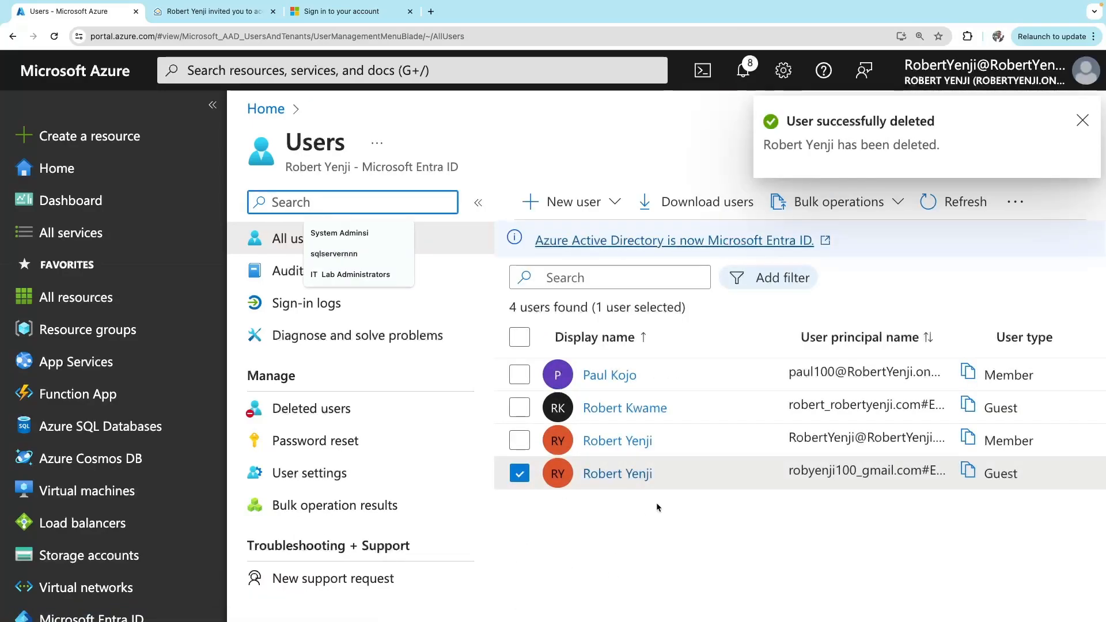
click(954, 209)
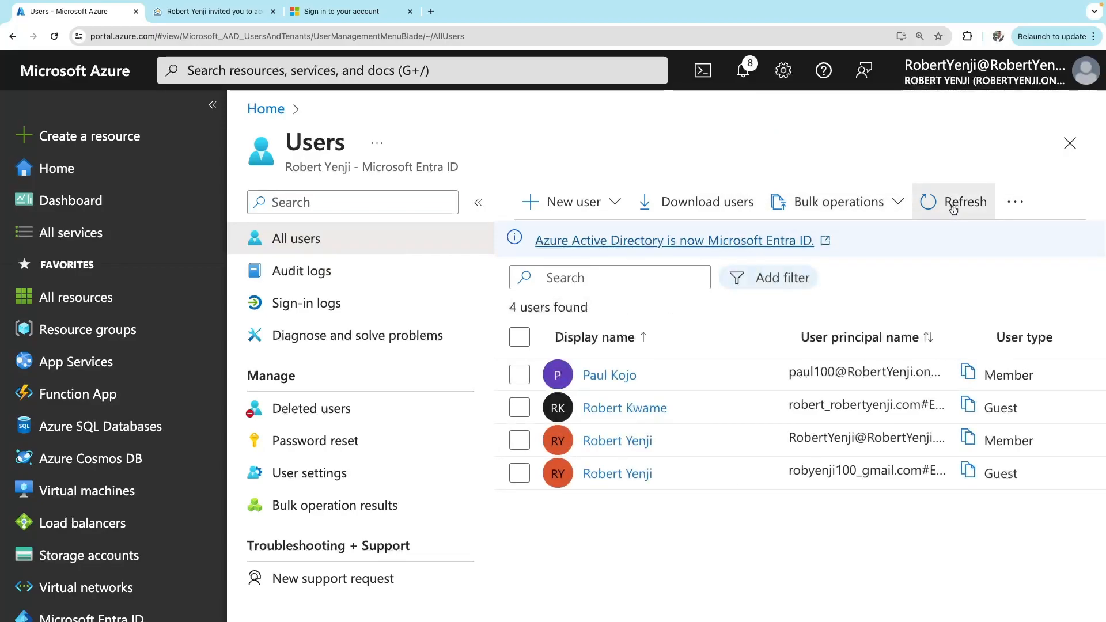
click(953, 209)
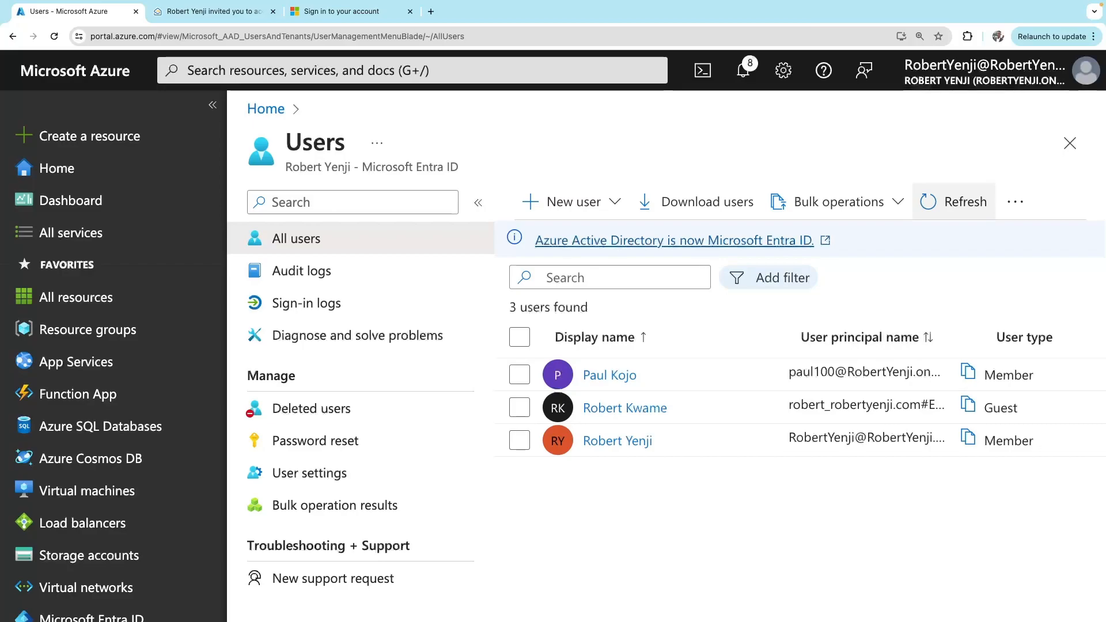
Restore az104-user1 from Deleted users and return to All users, now showing 4 users
click(329, 410)
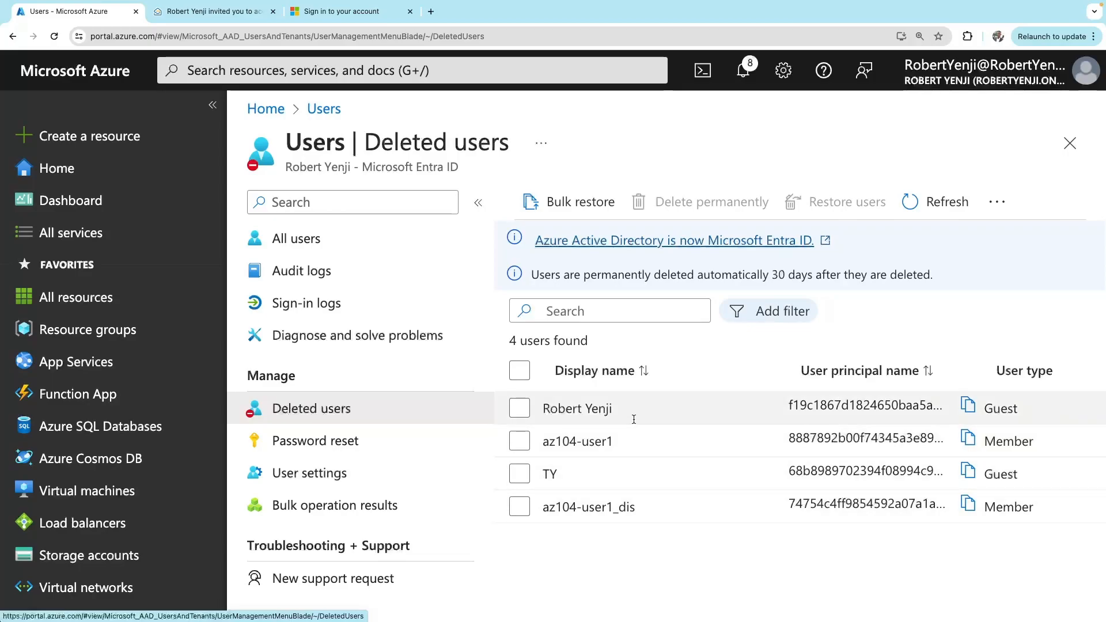
click(579, 443)
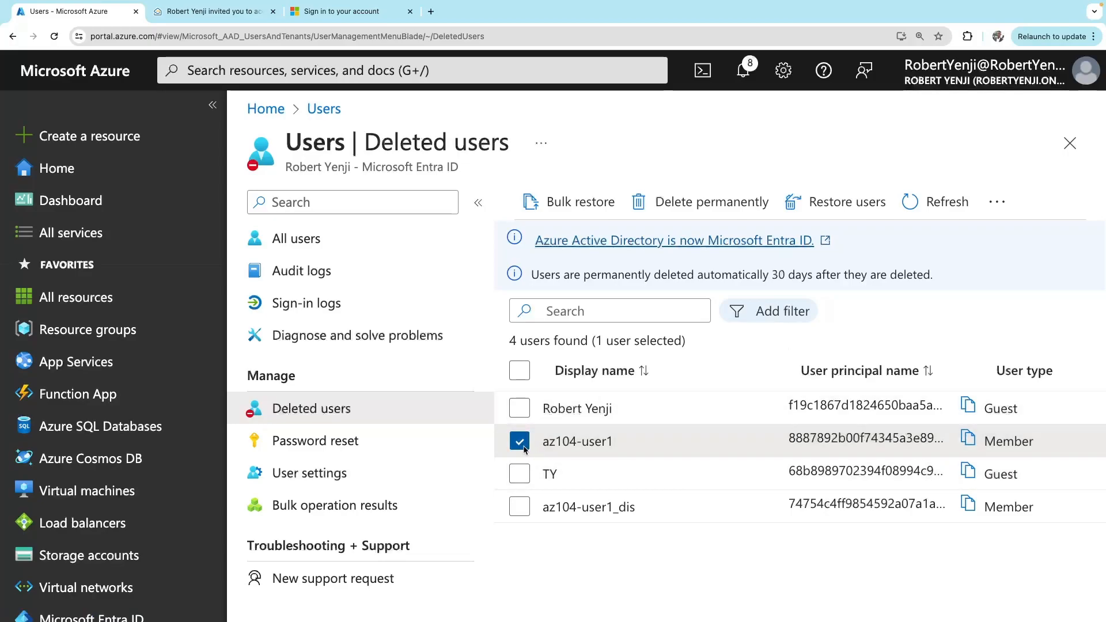
click(849, 207)
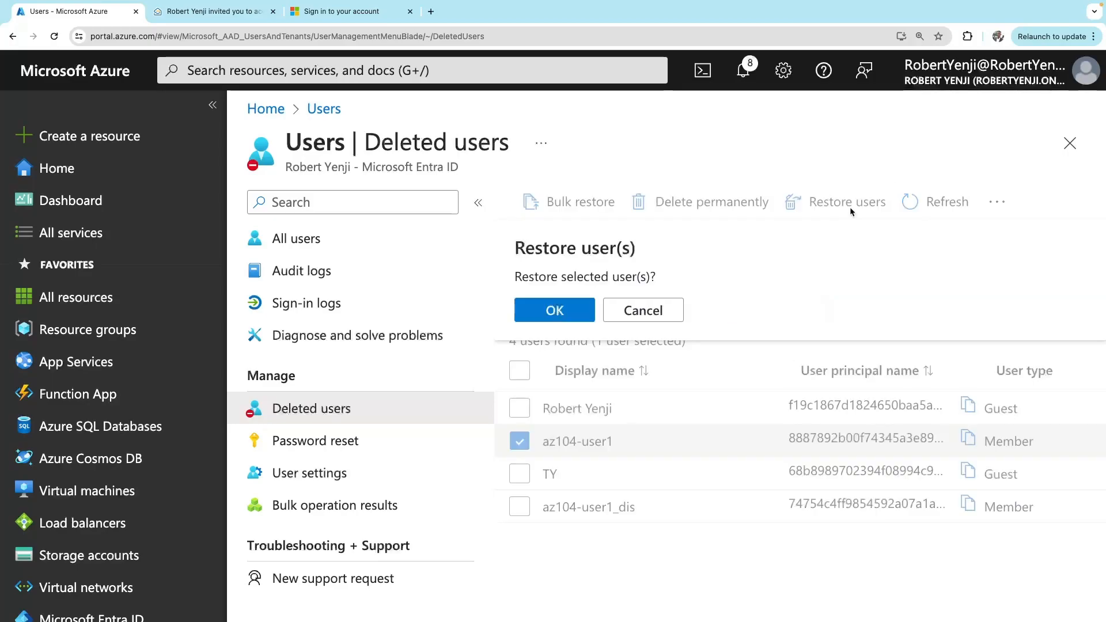
click(569, 323)
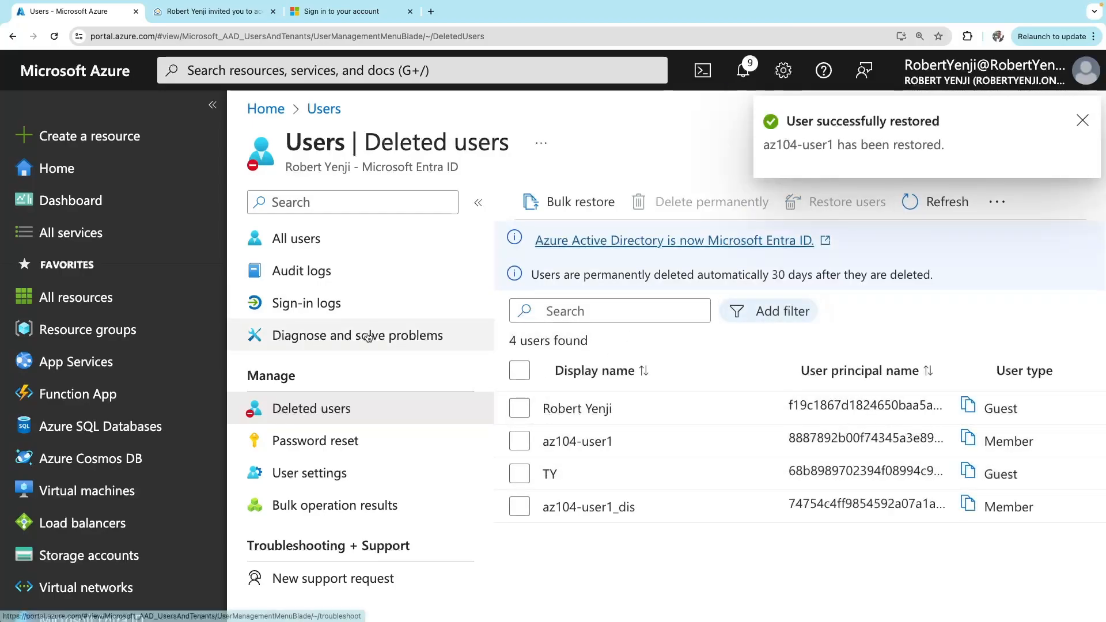
click(294, 244)
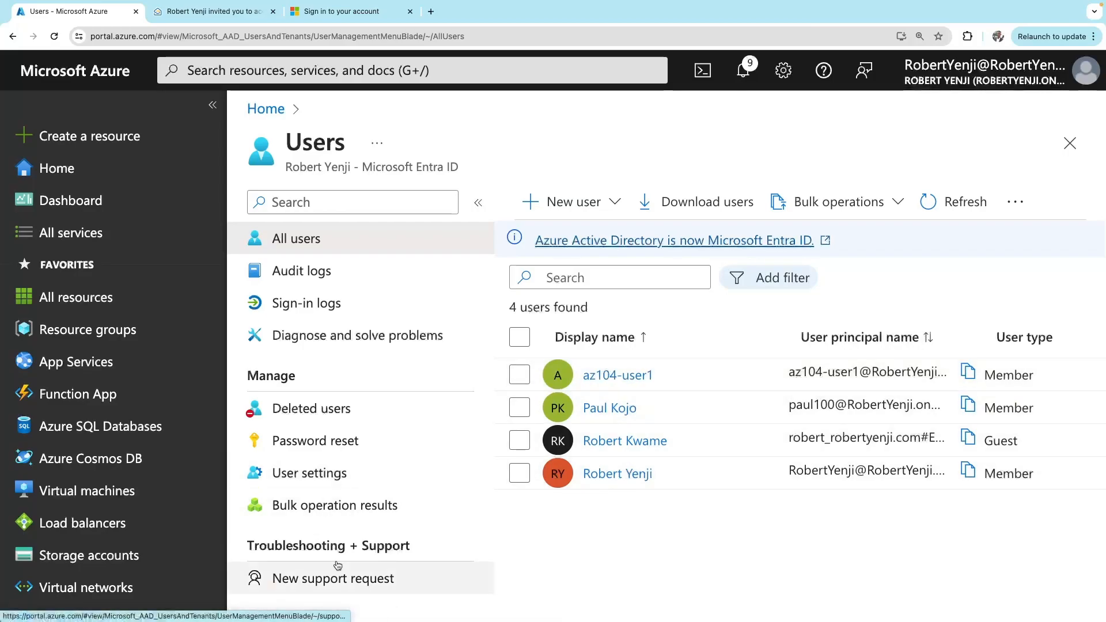
click(467, 536)
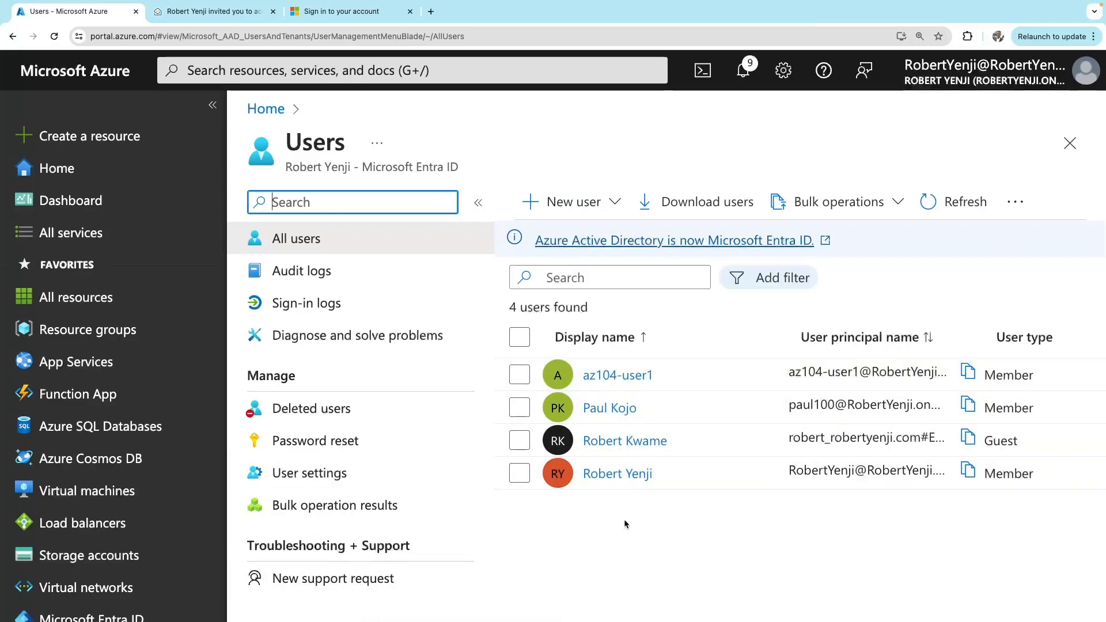